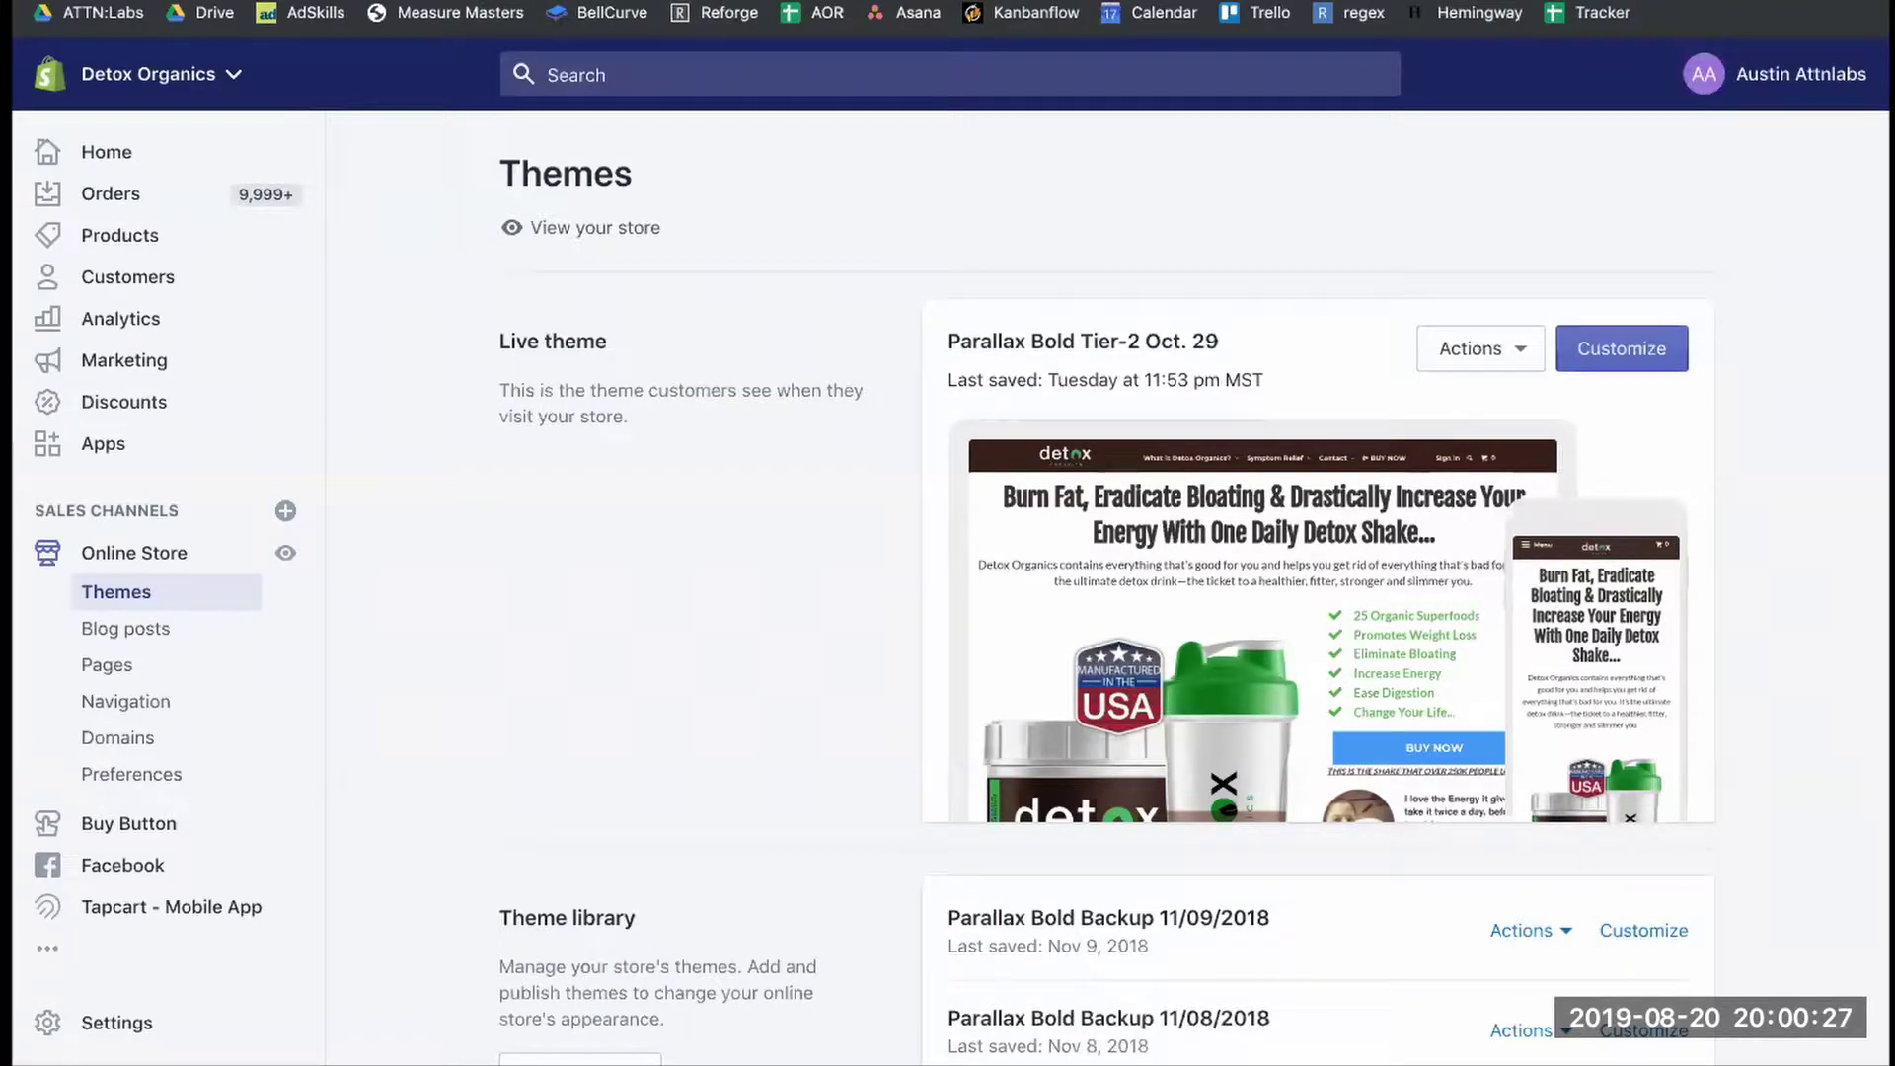
{"action": "left_click", "coordinate": [984, 5]}
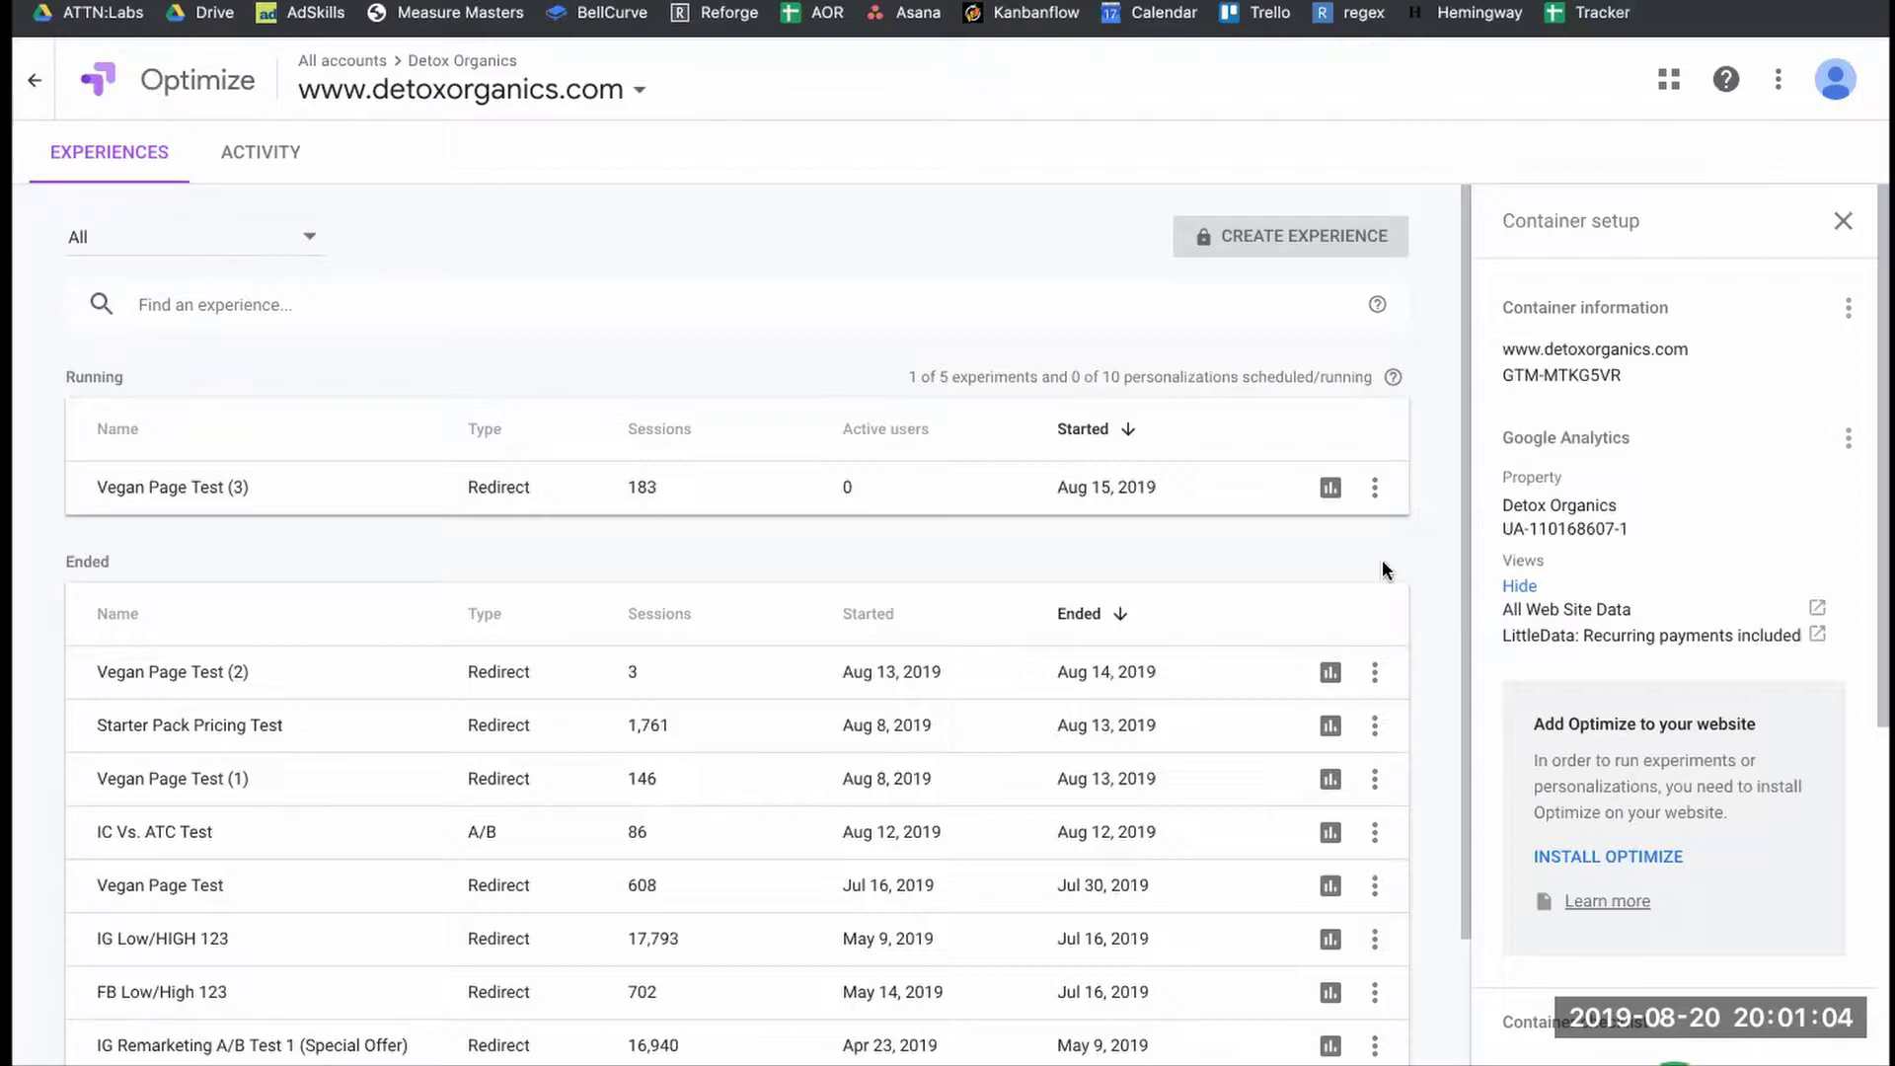
{"action": "scroll", "coordinate": [1587, 733], "scroll_direction": "down", "scroll_amount": 2}
{"action": "left_click", "coordinate": [1608, 691]}
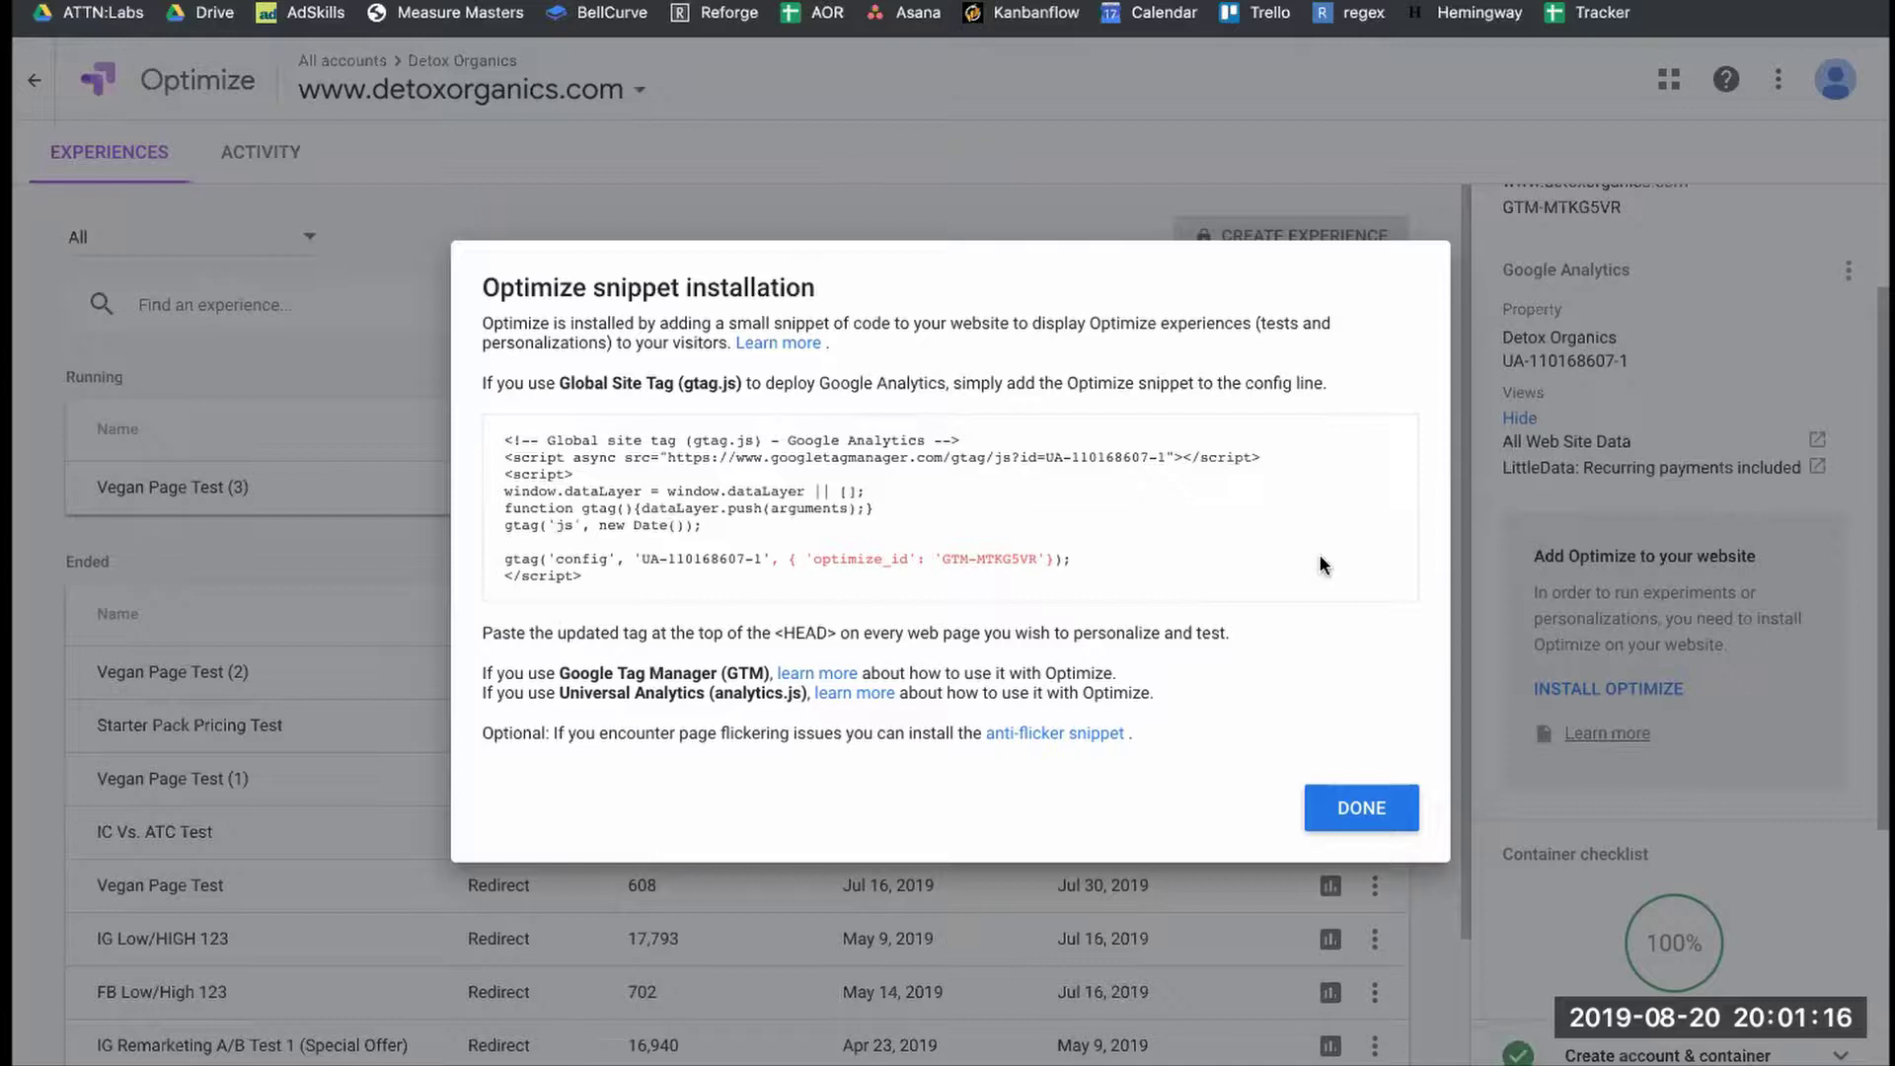
{"action": "left_click", "coordinate": [1362, 808]}
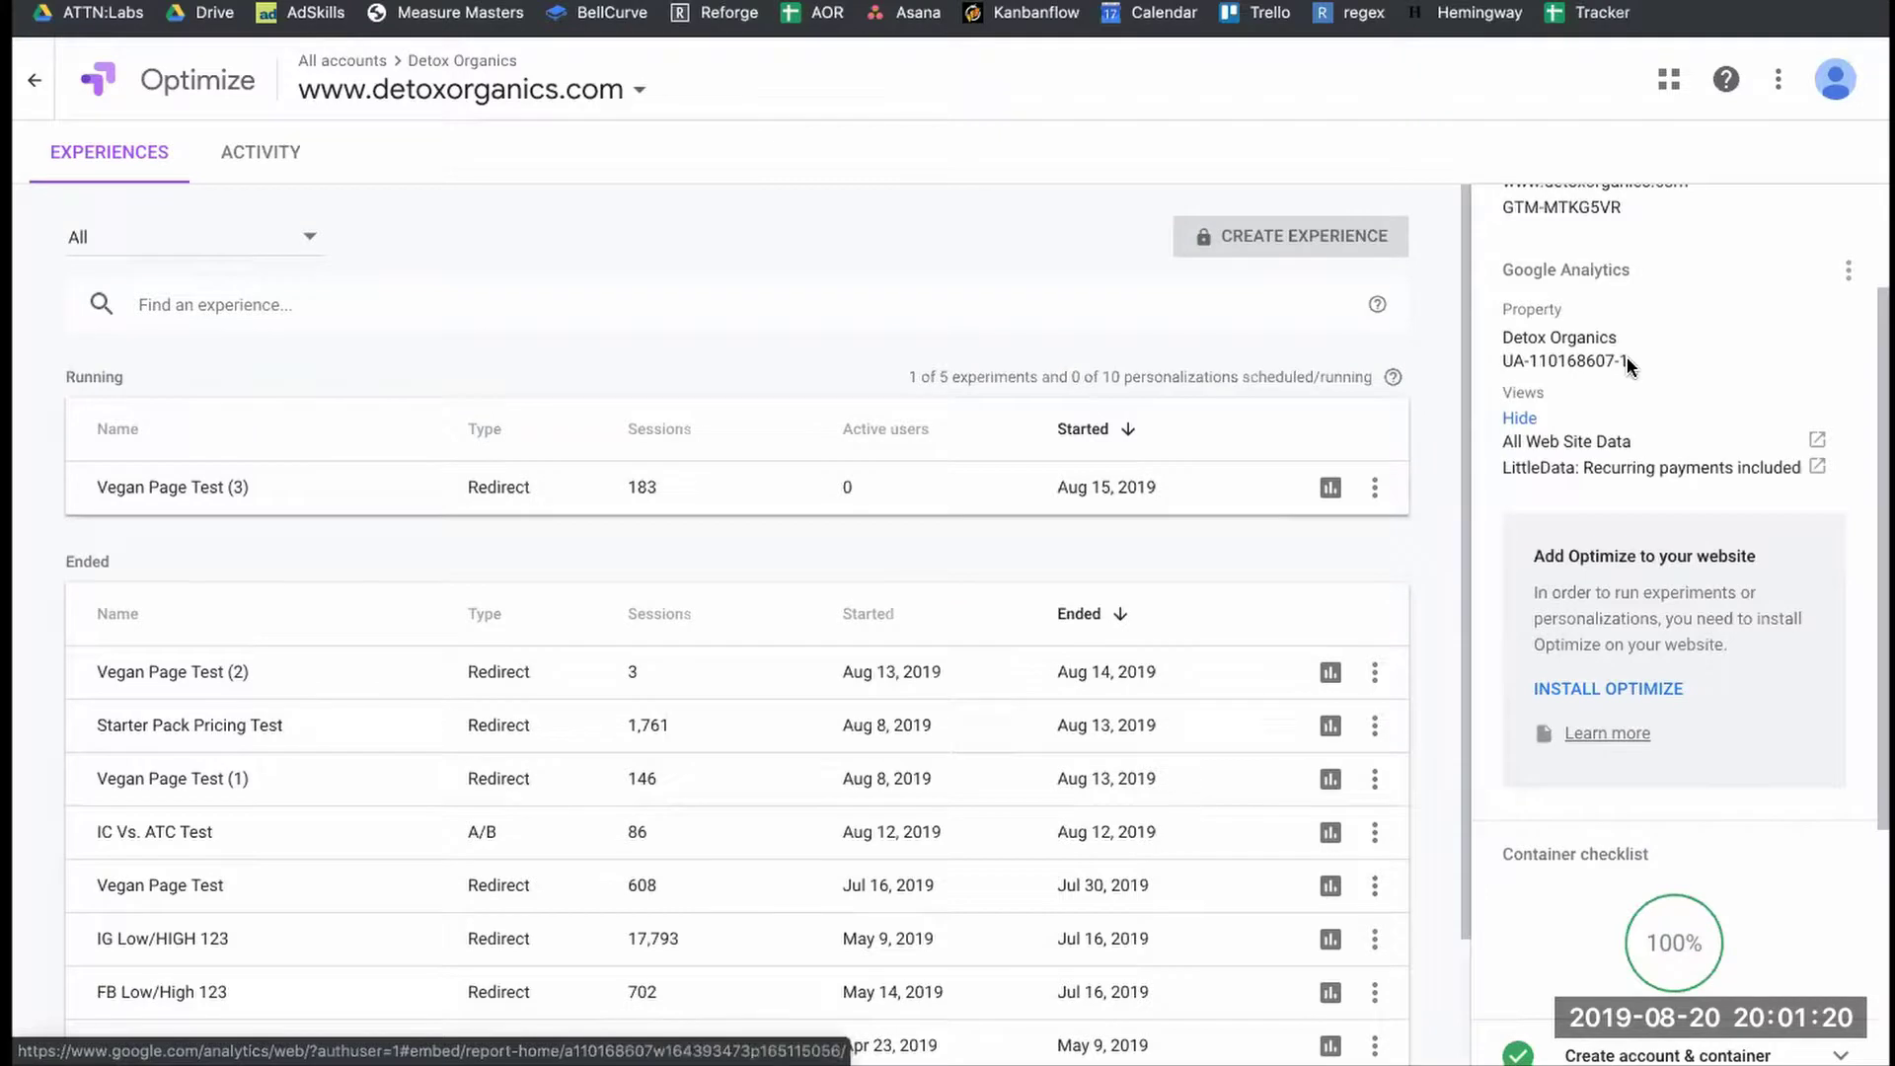
Copy the Detox Organics Google Analytics property ID from the container setup details and switch to Tag Manager.
{"action": "left_click_drag", "start_coordinate": [1626, 357], "coordinate": [1502, 358]}
{"action": "key", "text": "ctrl+c"}
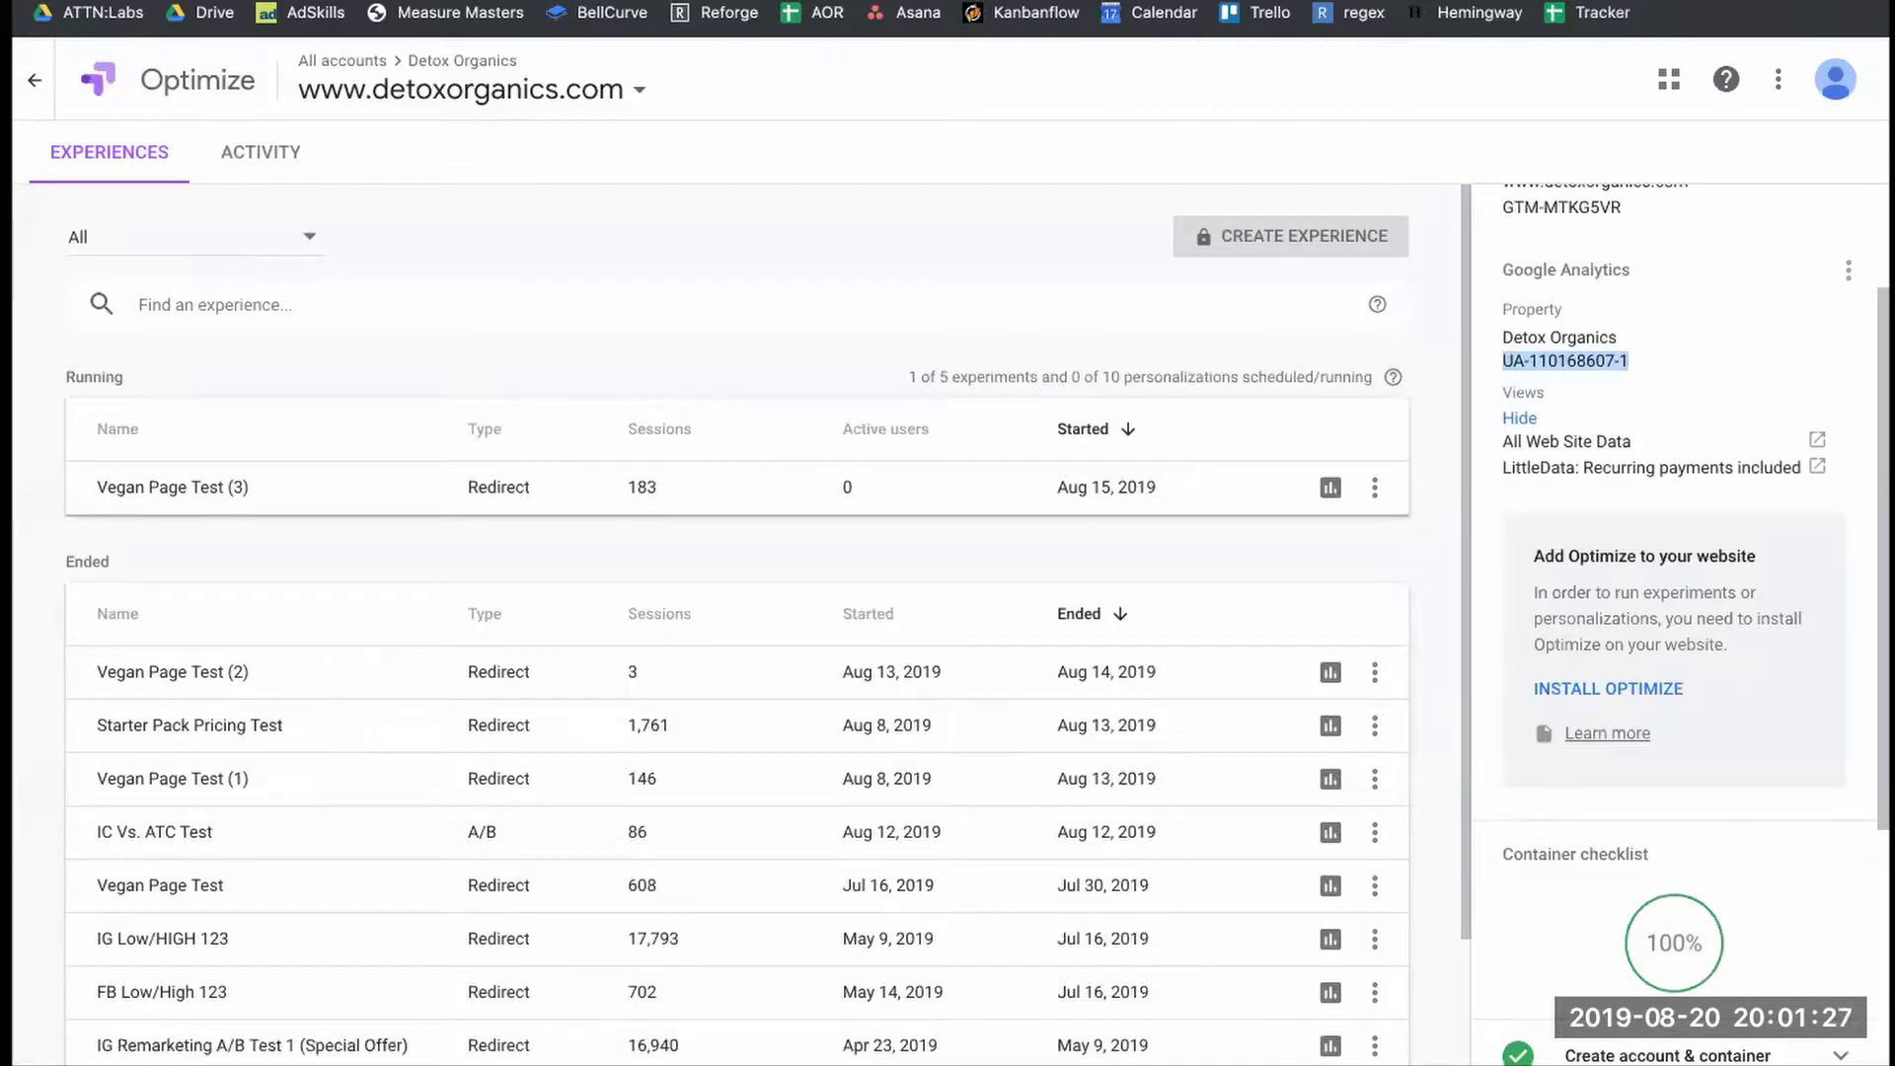
{"action": "key", "text": "ctrl+Tab"}
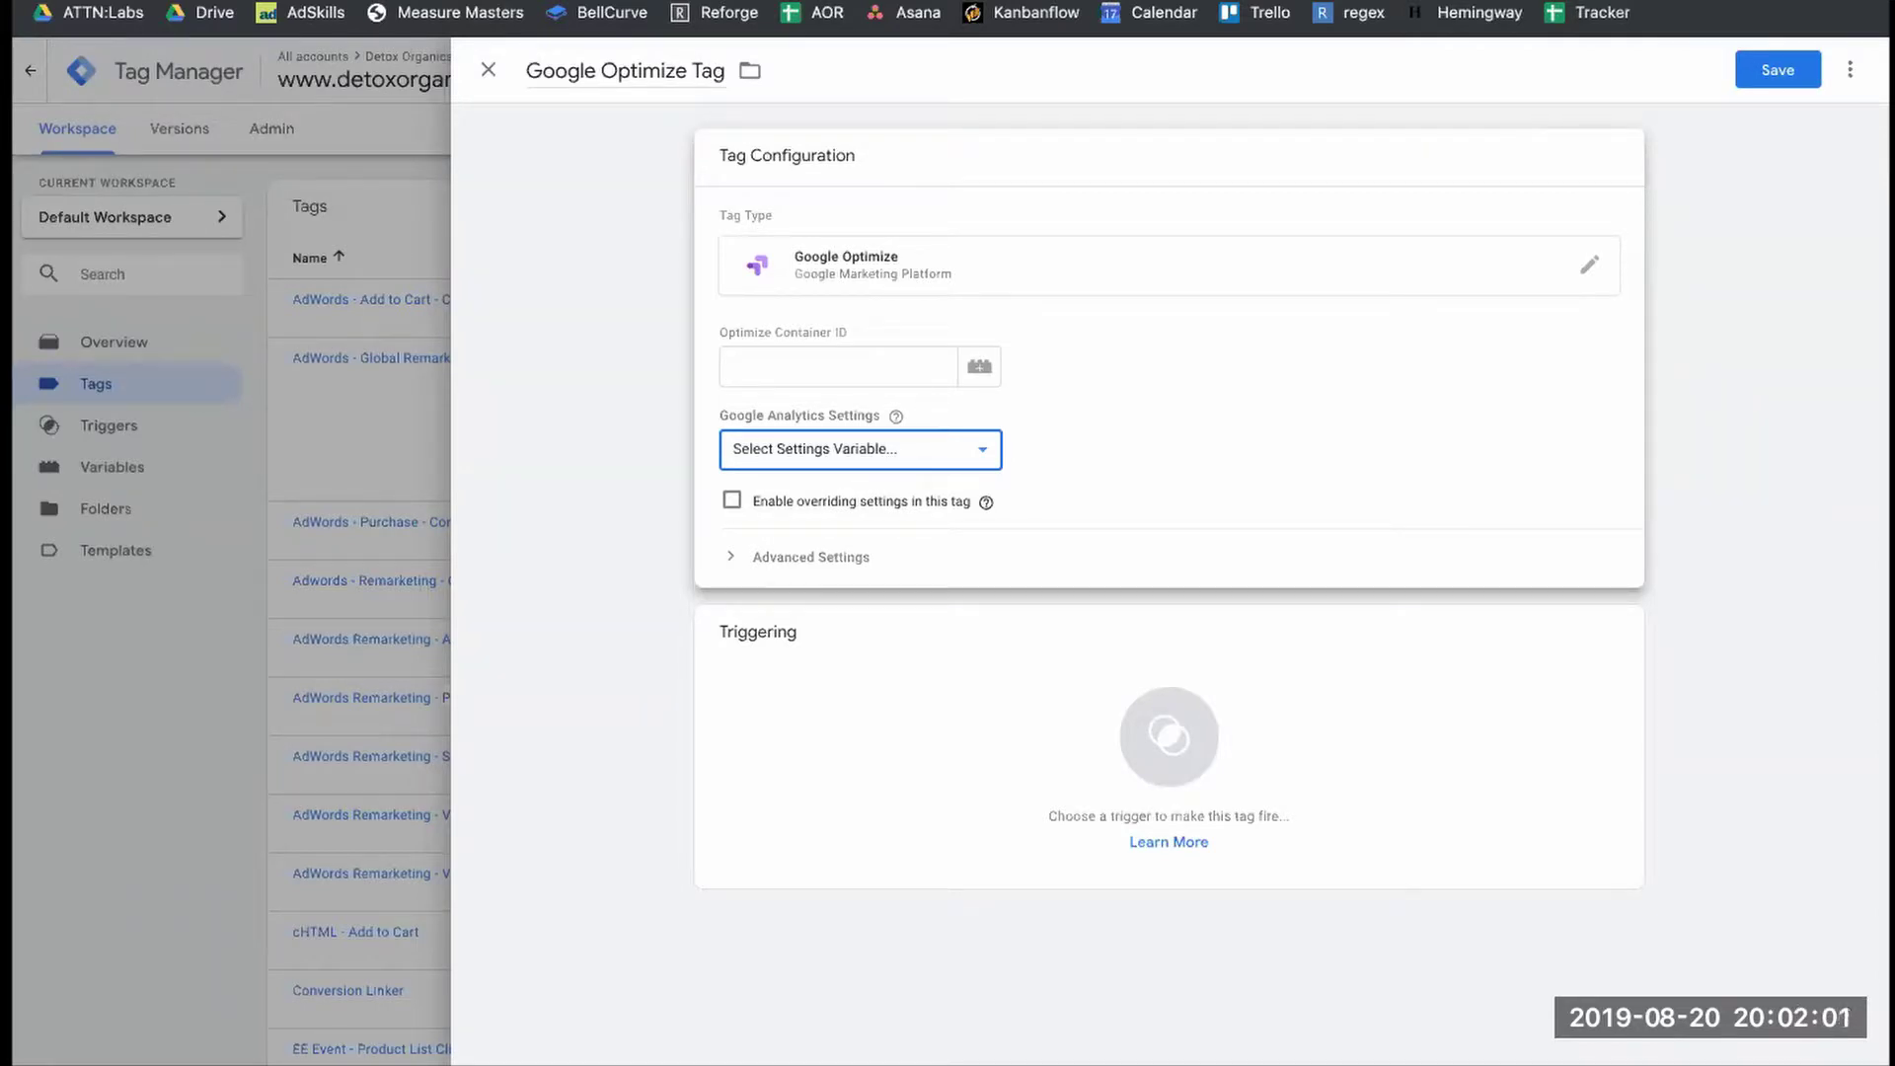
Close the open Google Optimize Tag draft and discard its unsaved changes.
{"action": "left_click", "coordinate": [422, 168]}
{"action": "left_click", "coordinate": [1016, 324]}
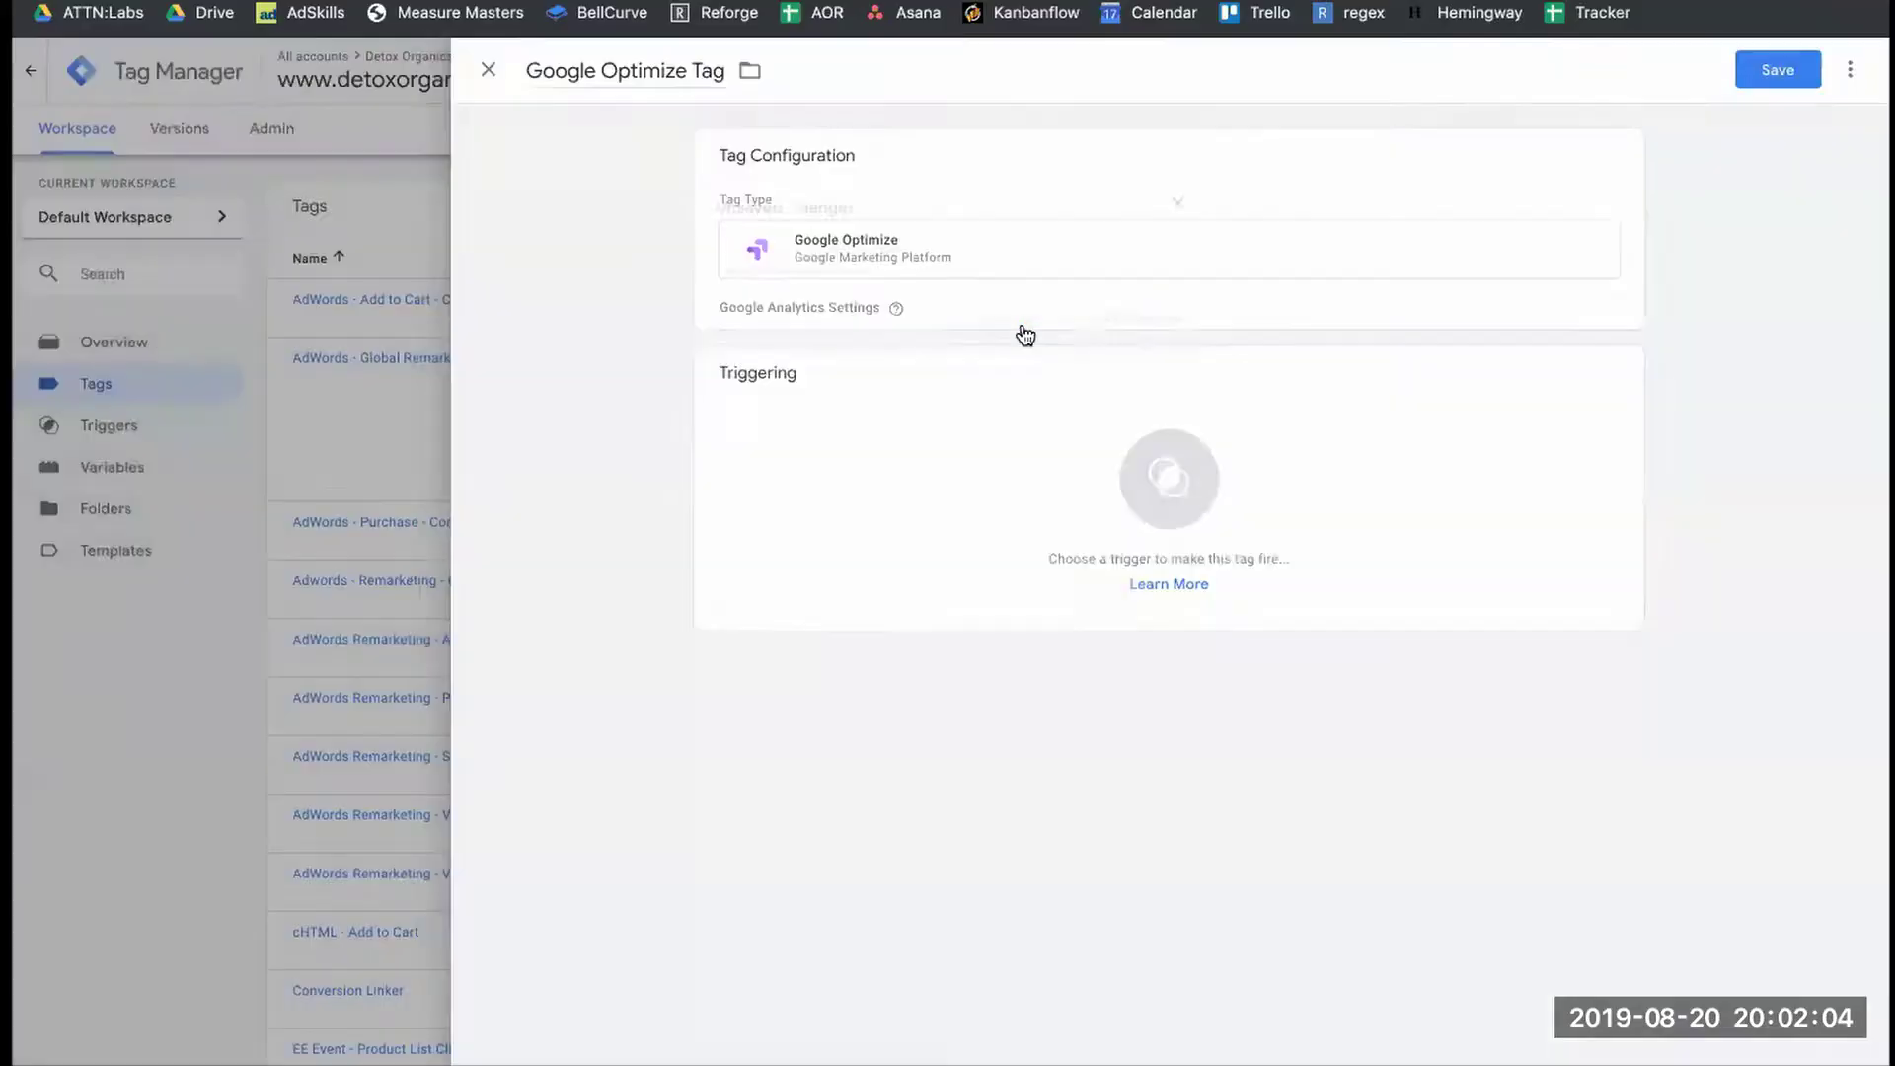
{"action": "left_click", "coordinate": [491, 74]}
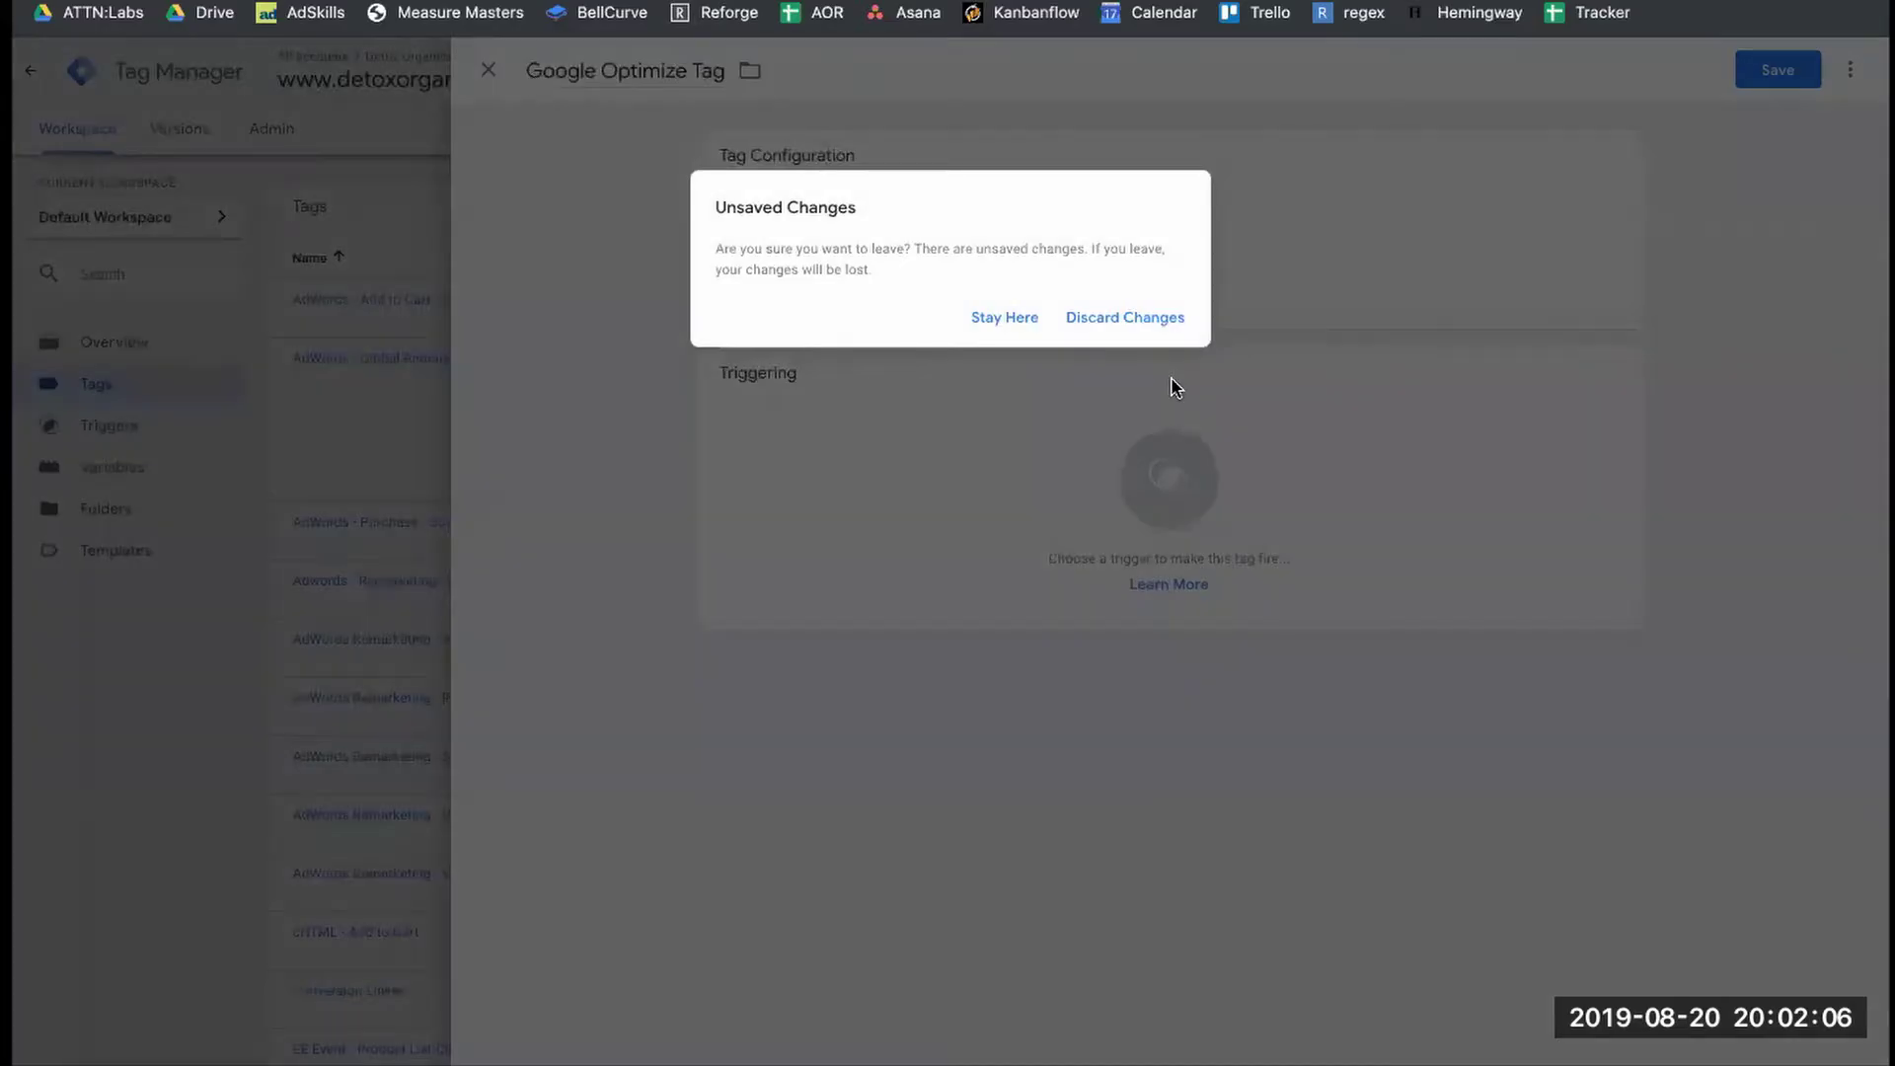
{"action": "left_click", "coordinate": [1133, 328]}
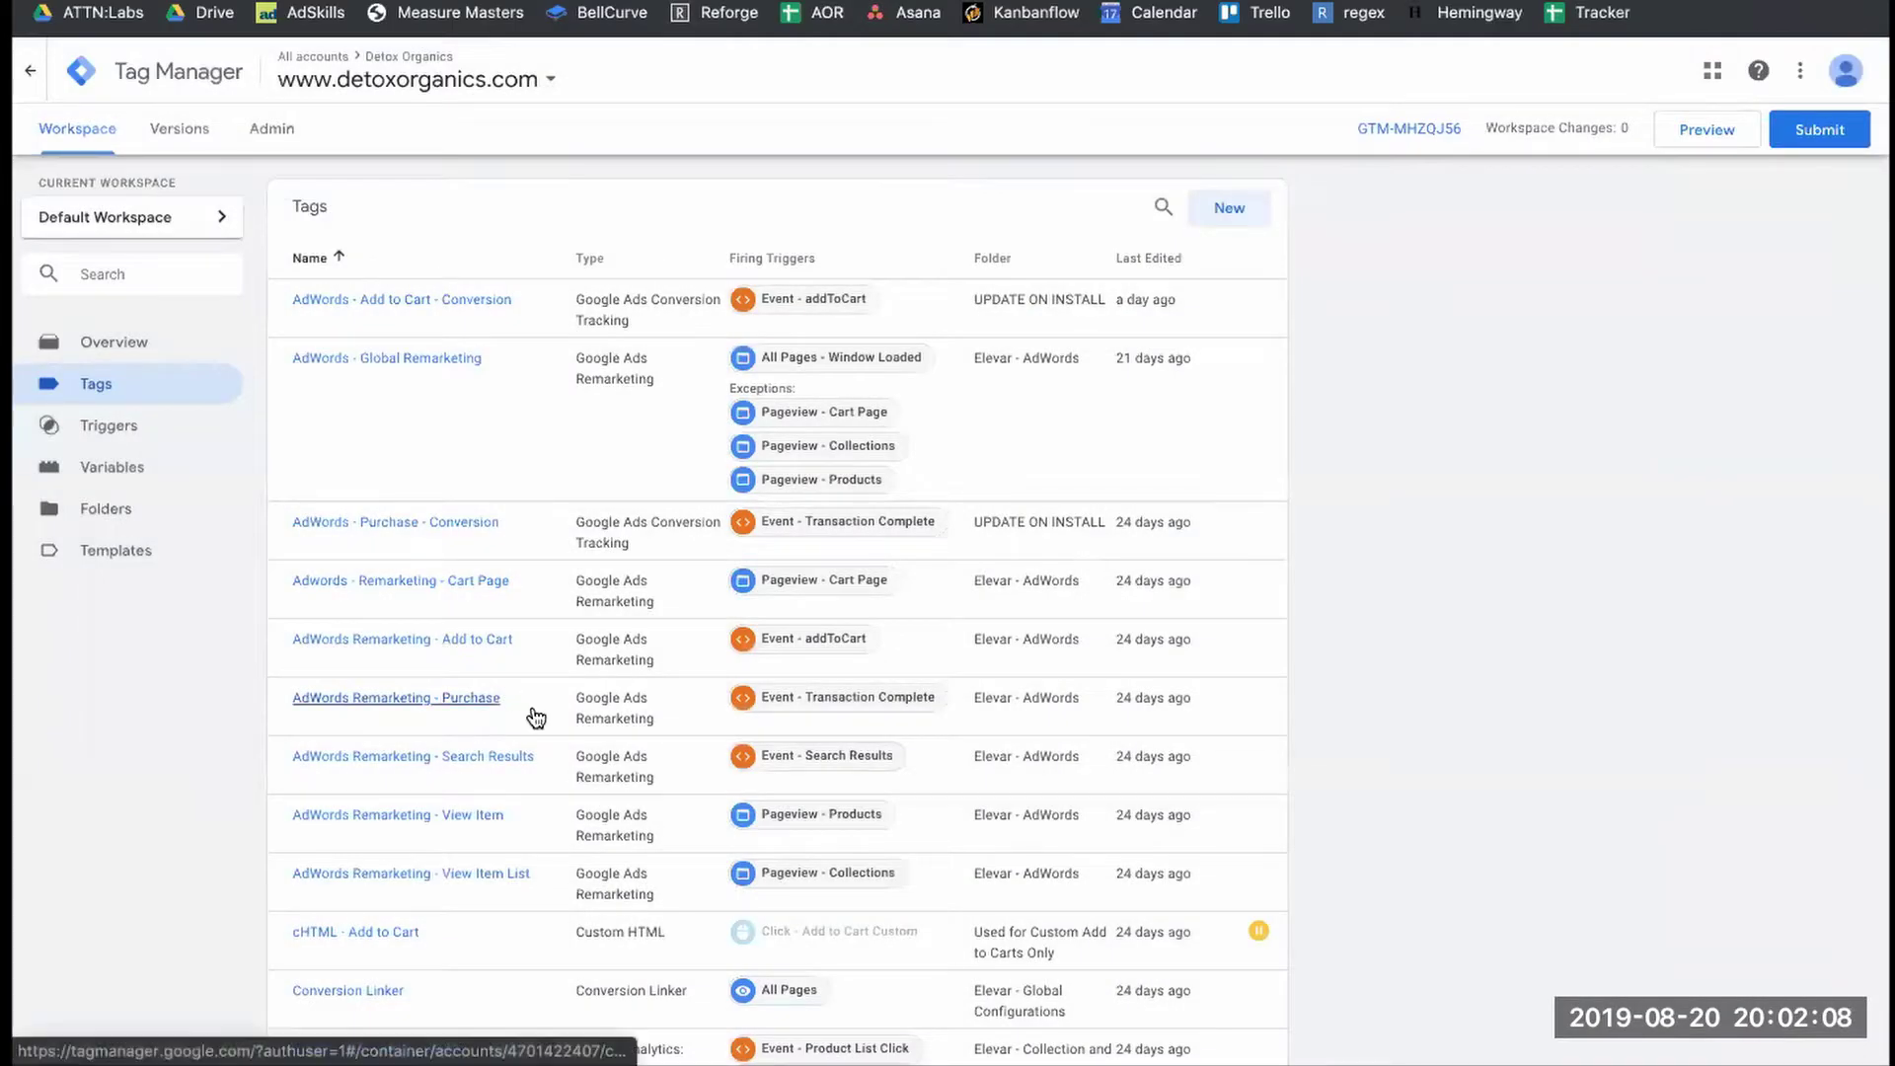
Create a new tag and name it "Google Optimize Tag".
{"action": "scroll", "coordinate": [424, 726], "scroll_direction": "down", "scroll_amount": 3}
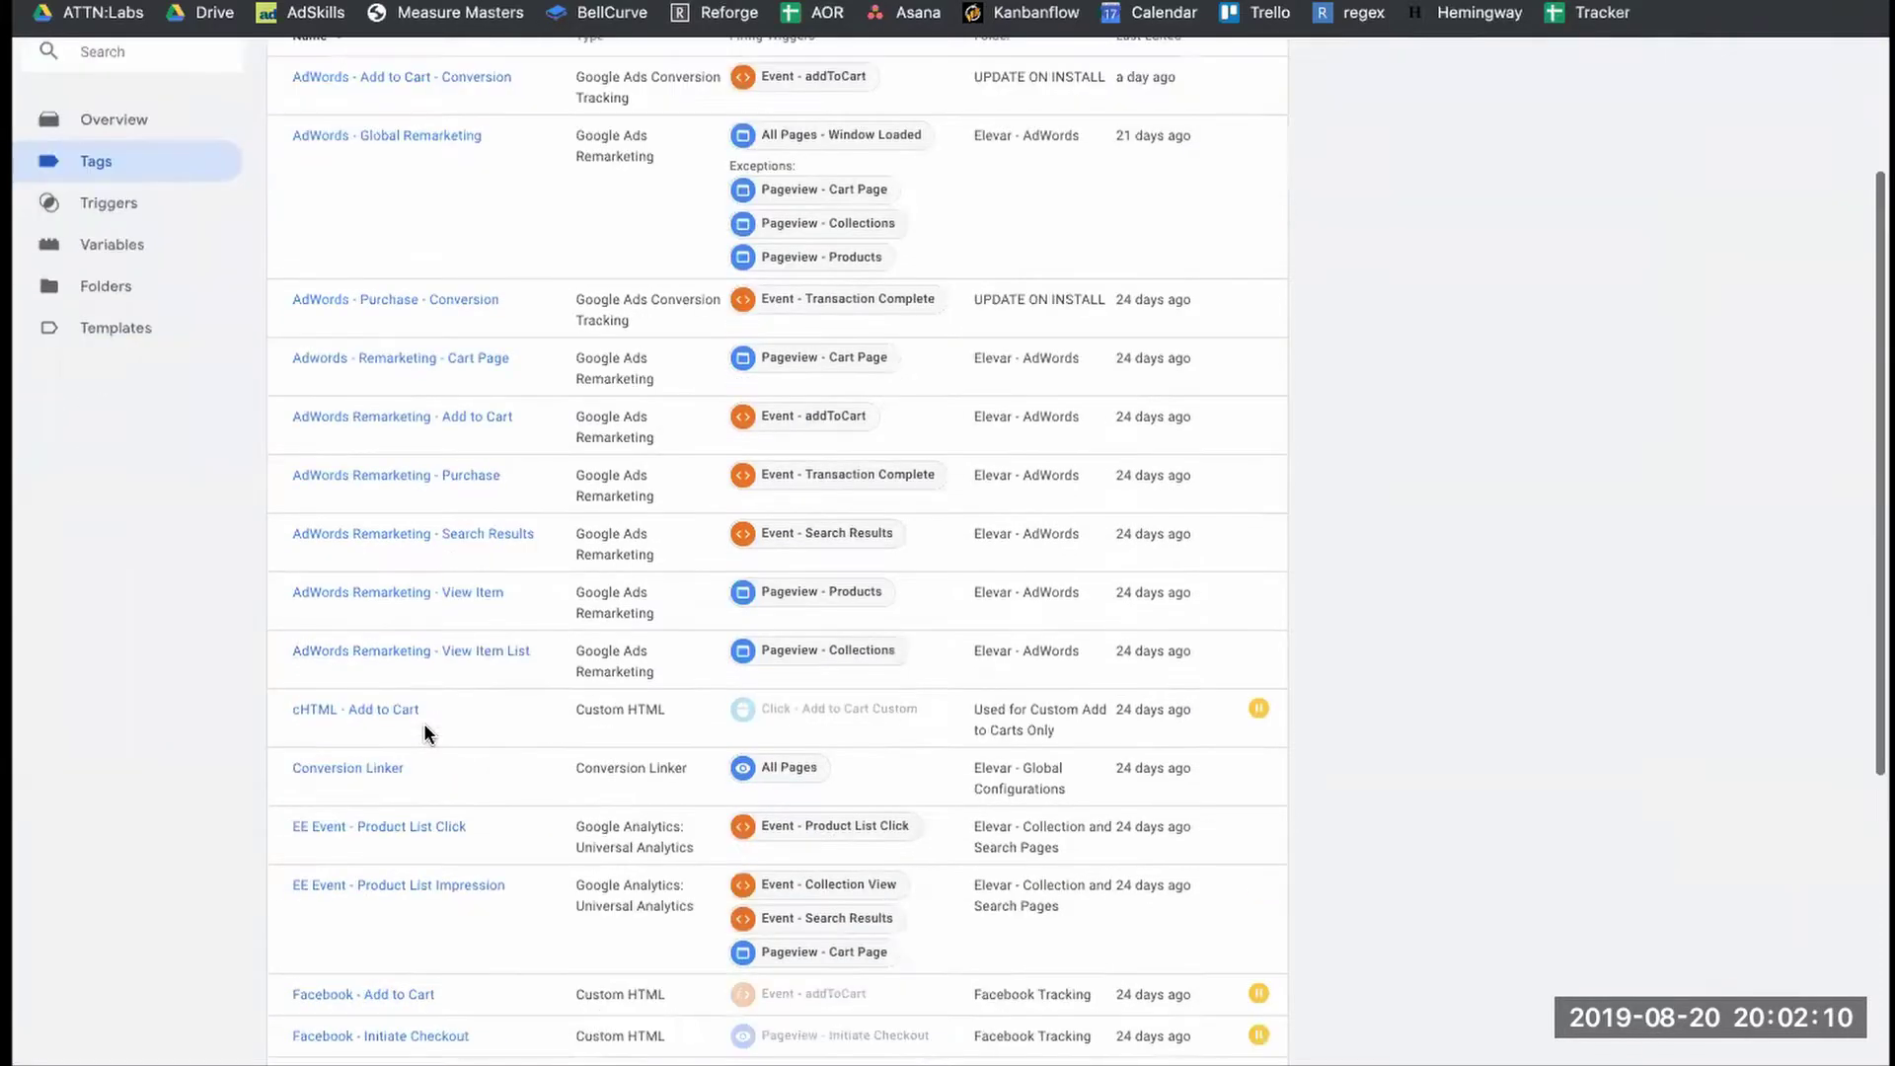
{"action": "scroll", "coordinate": [425, 726], "scroll_direction": "up", "scroll_amount": 1}
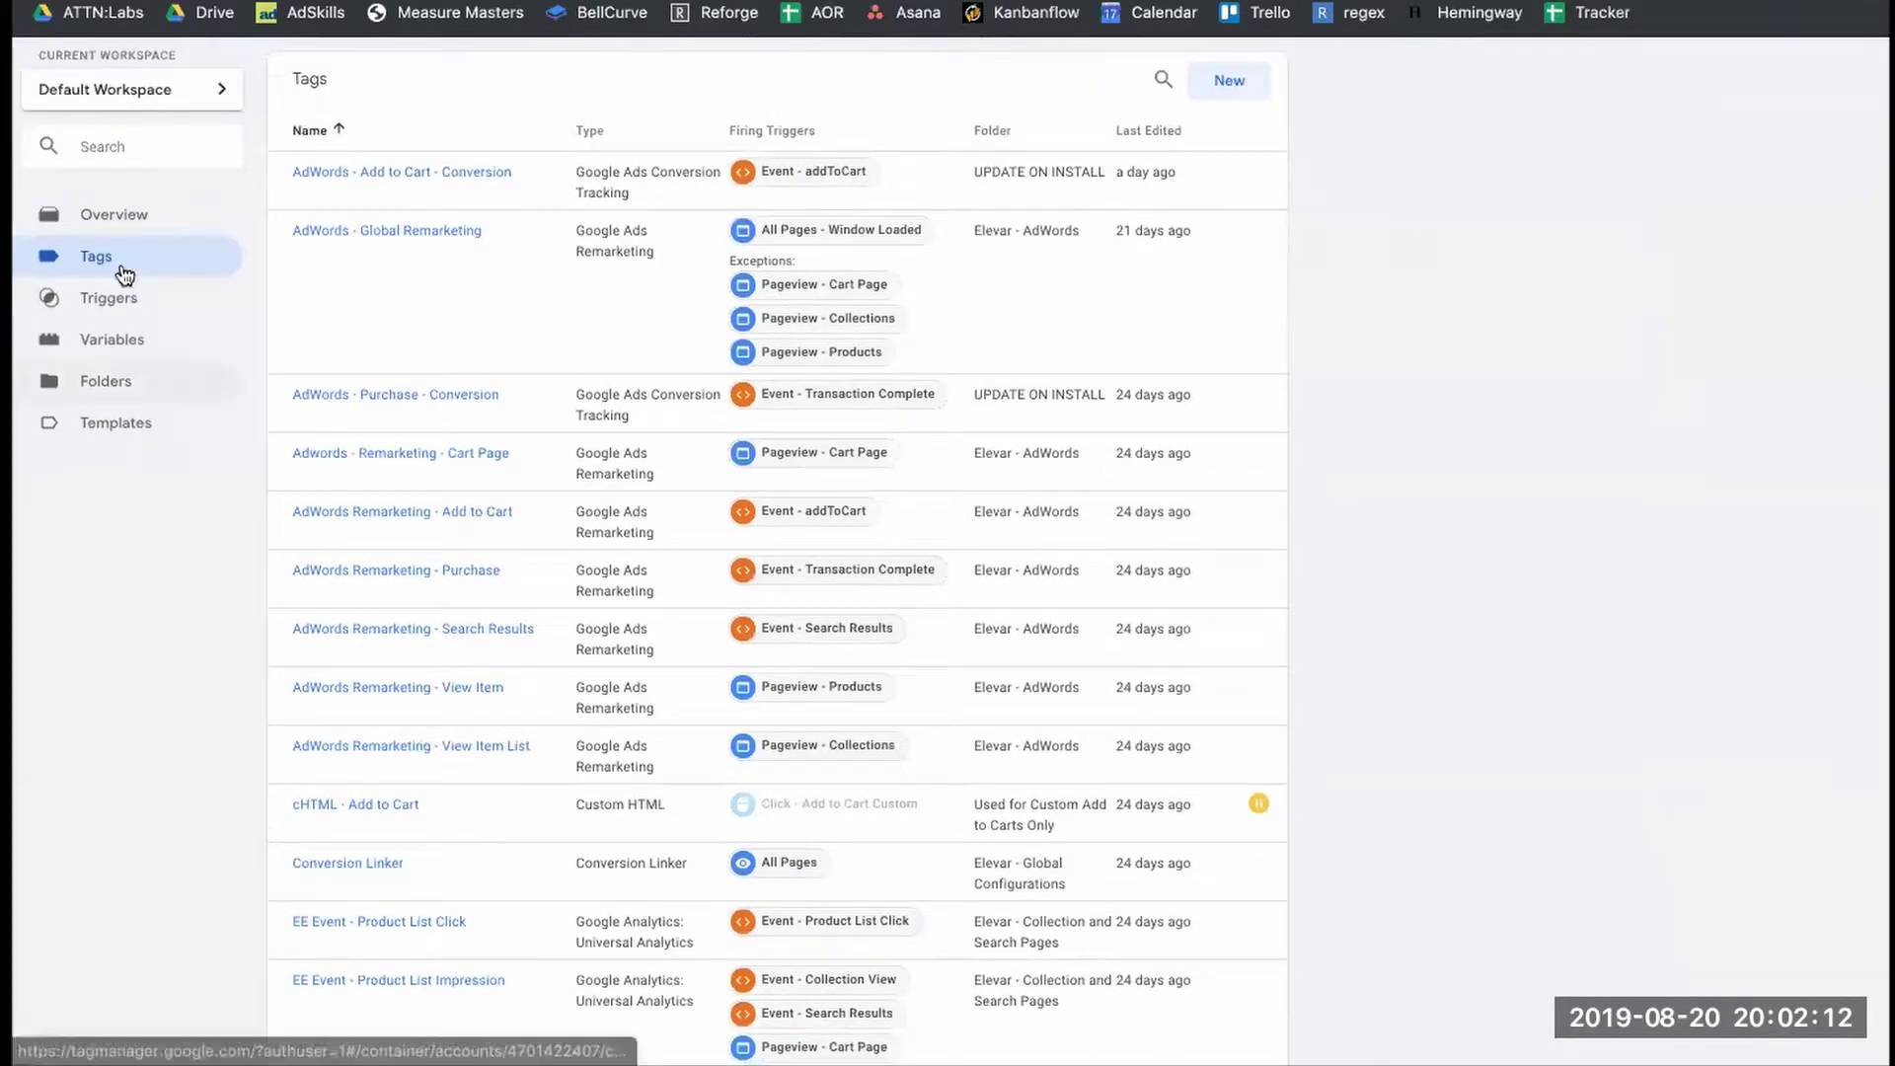
{"action": "left_click", "coordinate": [1228, 83]}
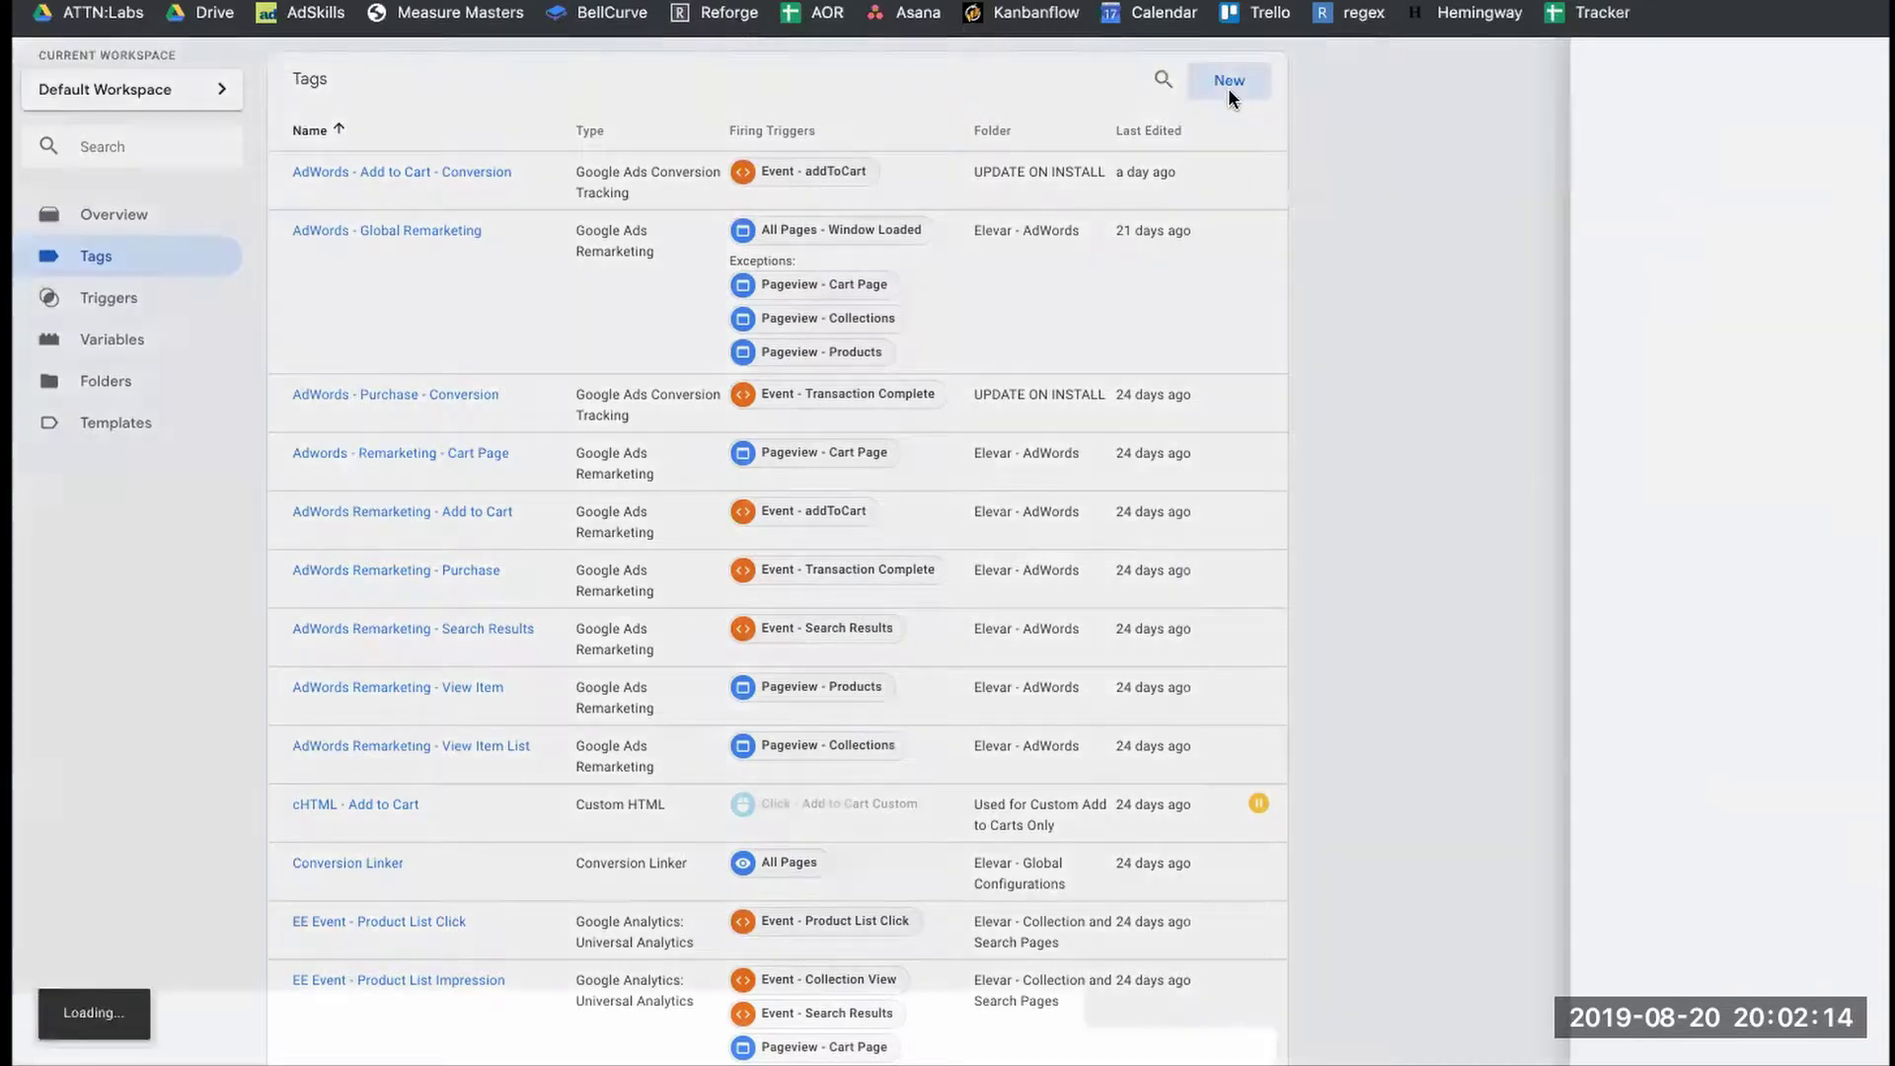
{"action": "left_click", "coordinate": [587, 79]}
{"action": "key", "text": "BackSpace"}
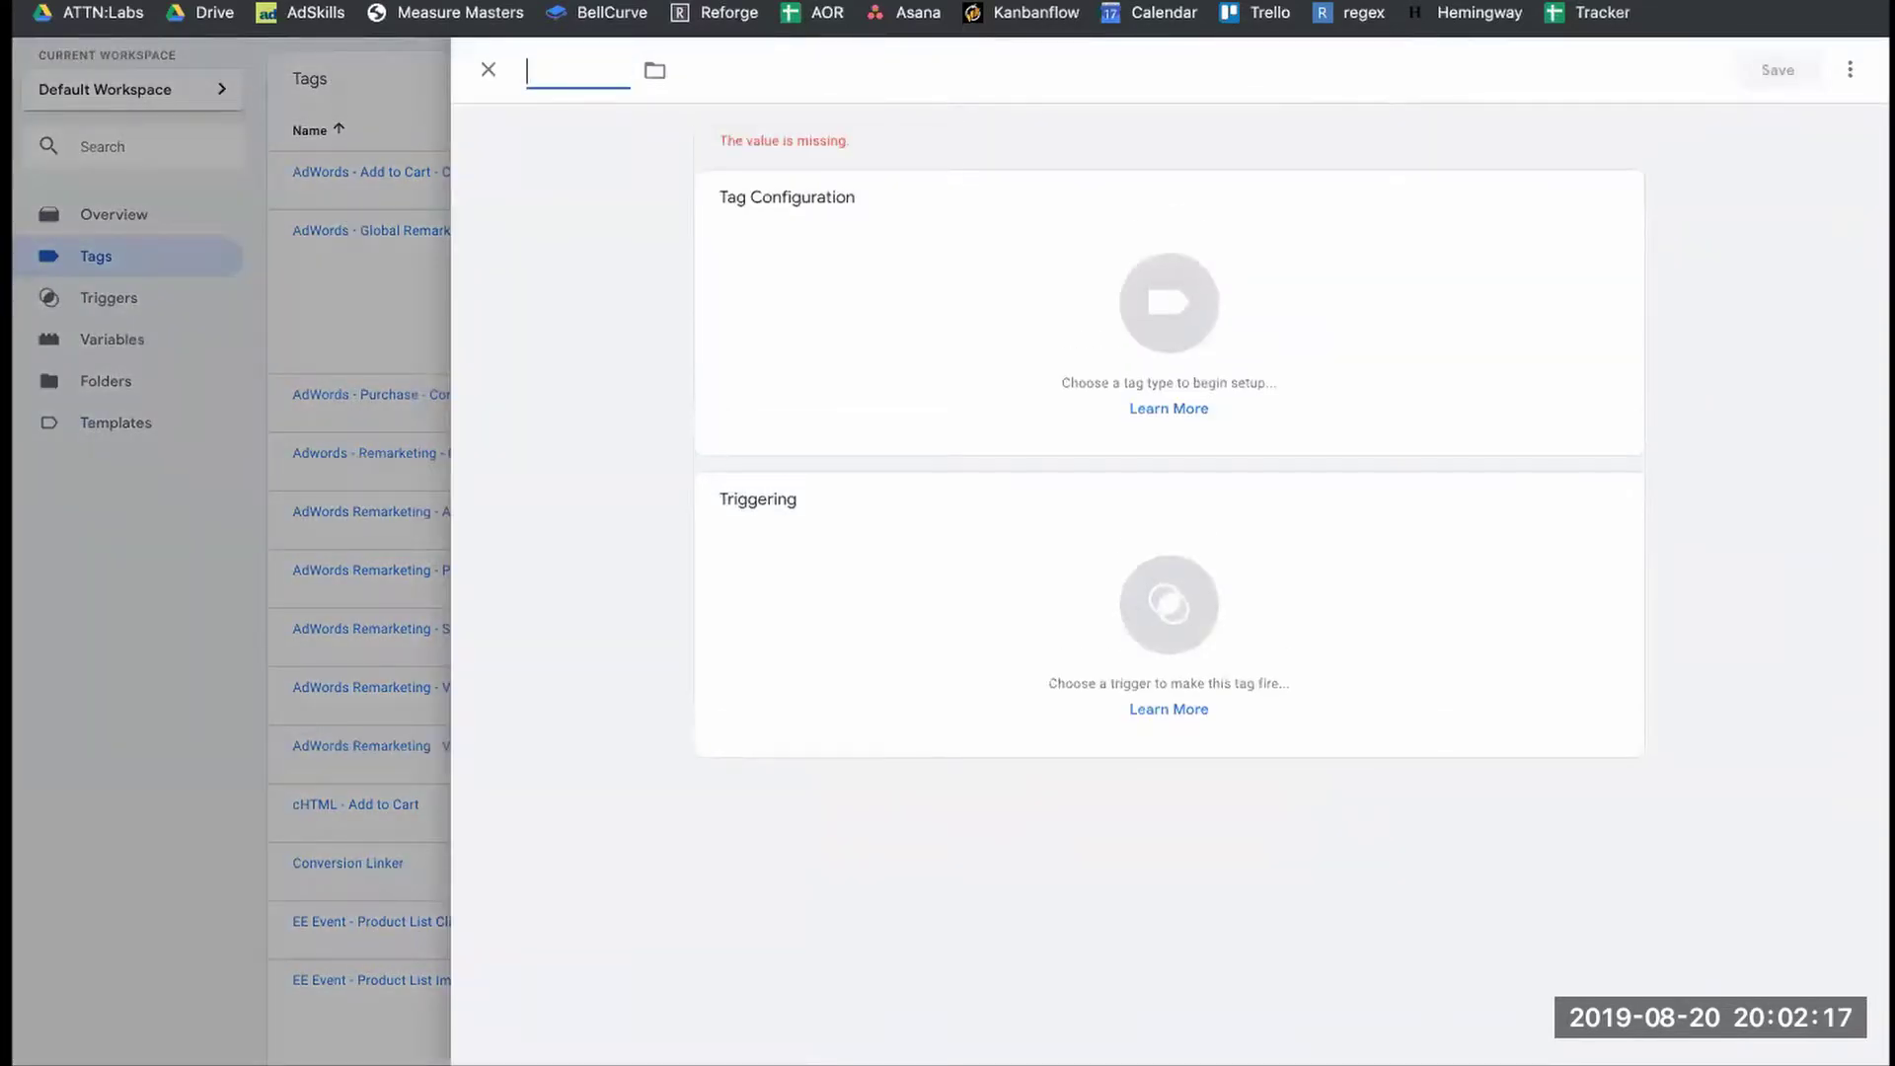
{"action": "type", "text": "Google Optimize tag"}
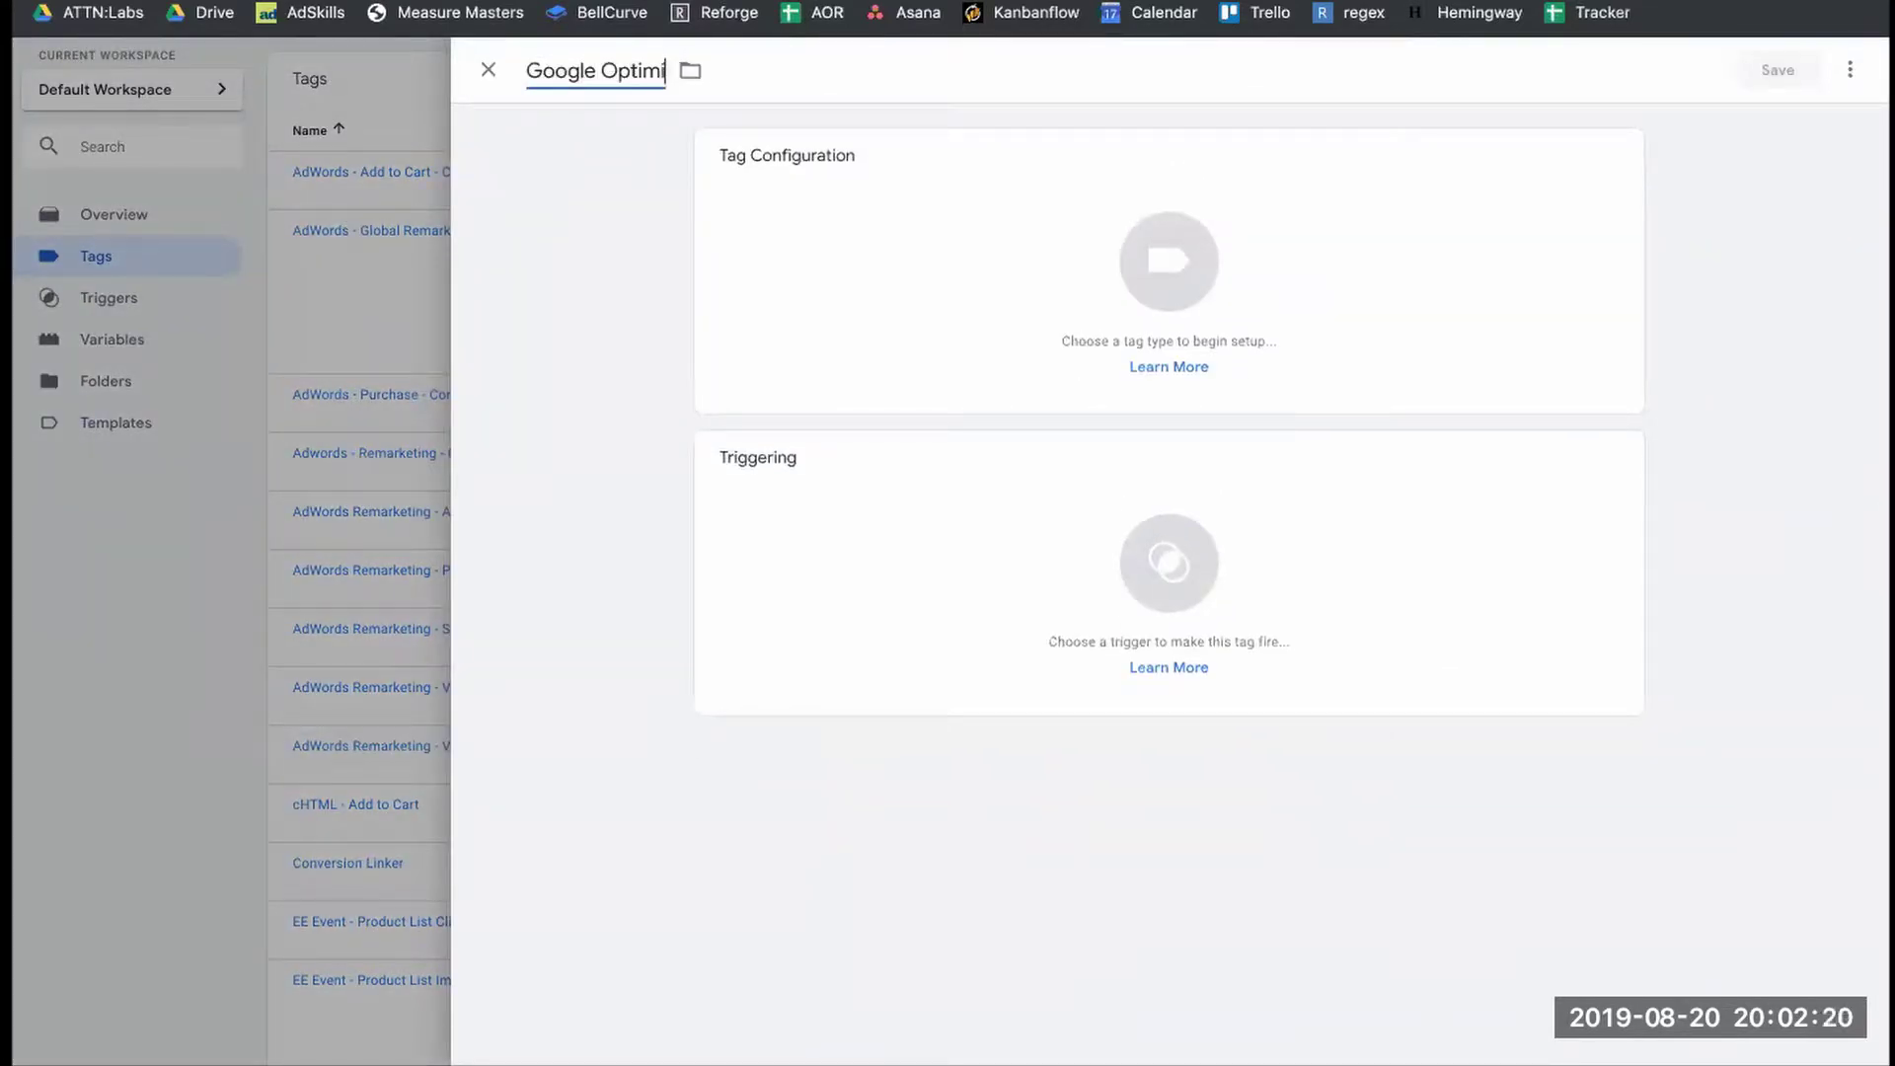
{"action": "key", "text": "BackSpace"}
{"action": "key", "text": "BackSpace"}
{"action": "key", "text": "BackSpace"}
{"action": "type", "text": "Tag"}
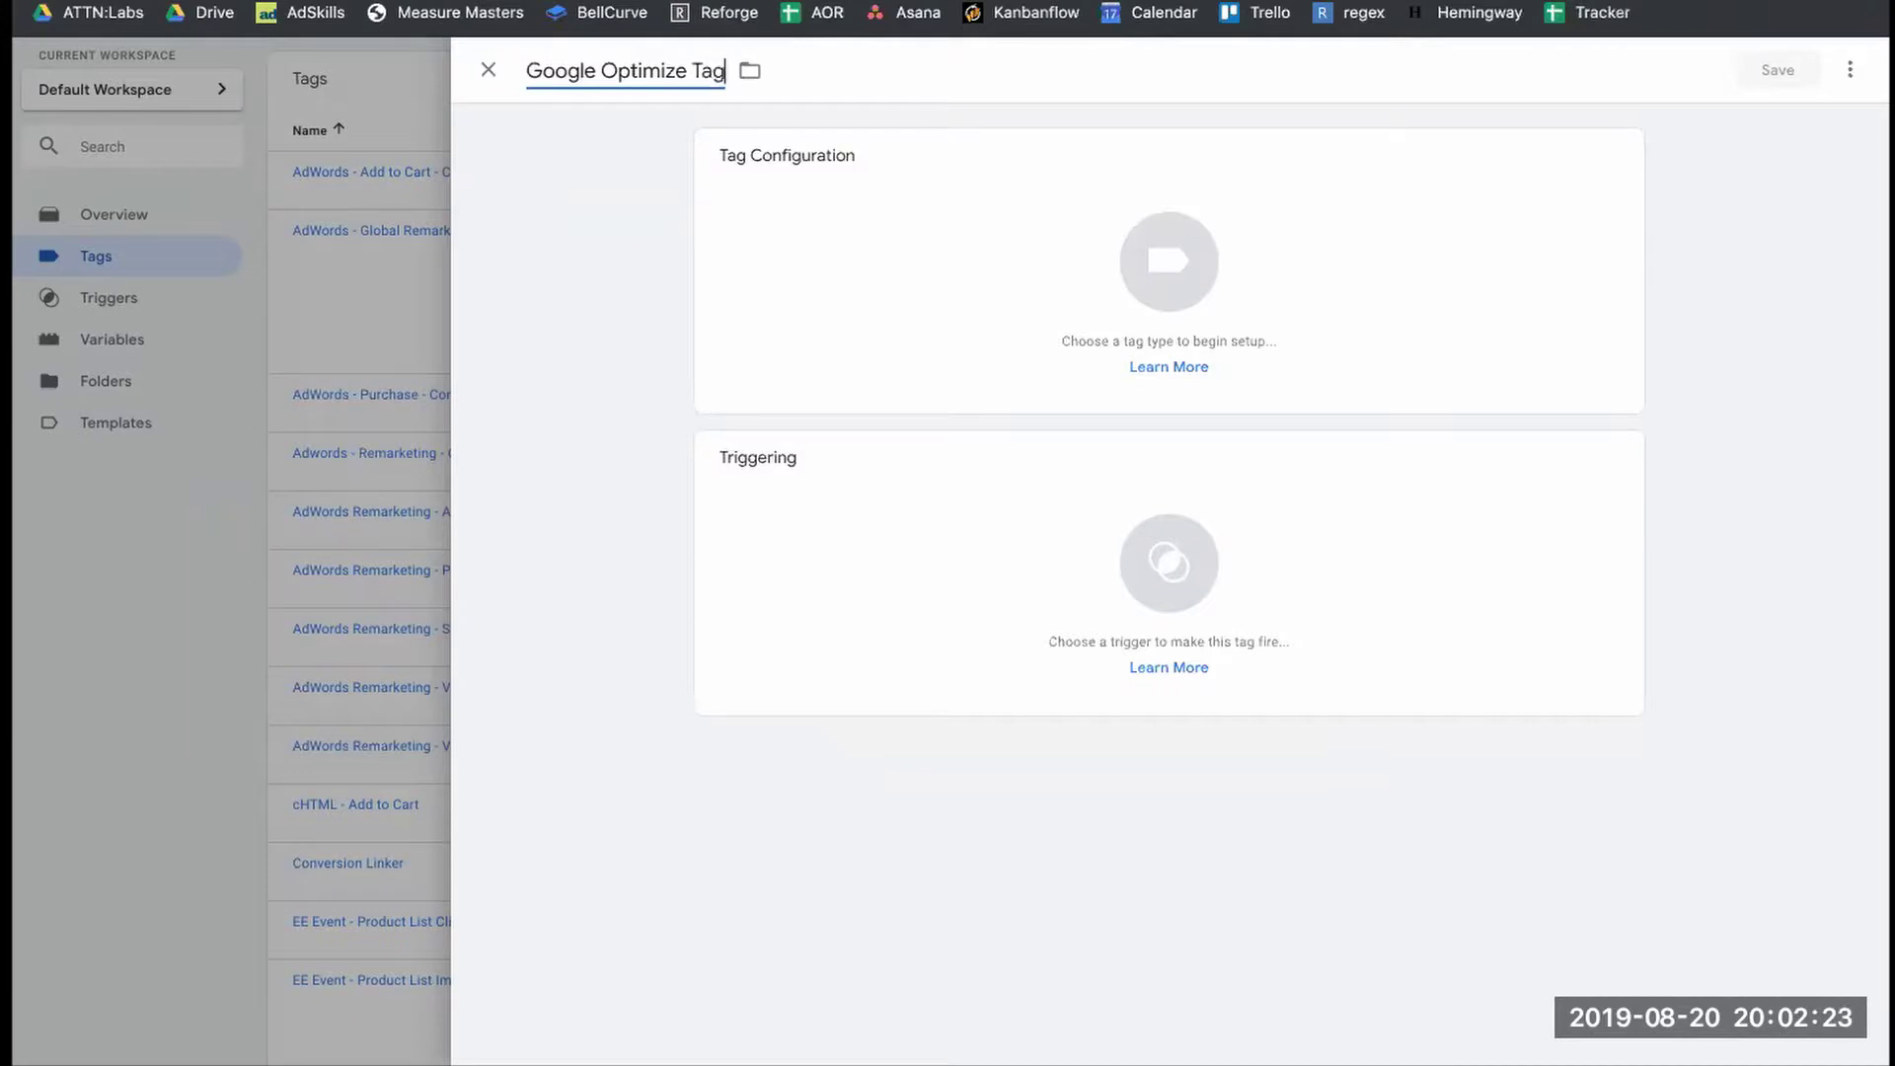
Set the tag type to Google Optimize and paste the copied Analytics property ID as the Optimize Container ID.
{"action": "left_click", "coordinate": [1072, 175]}
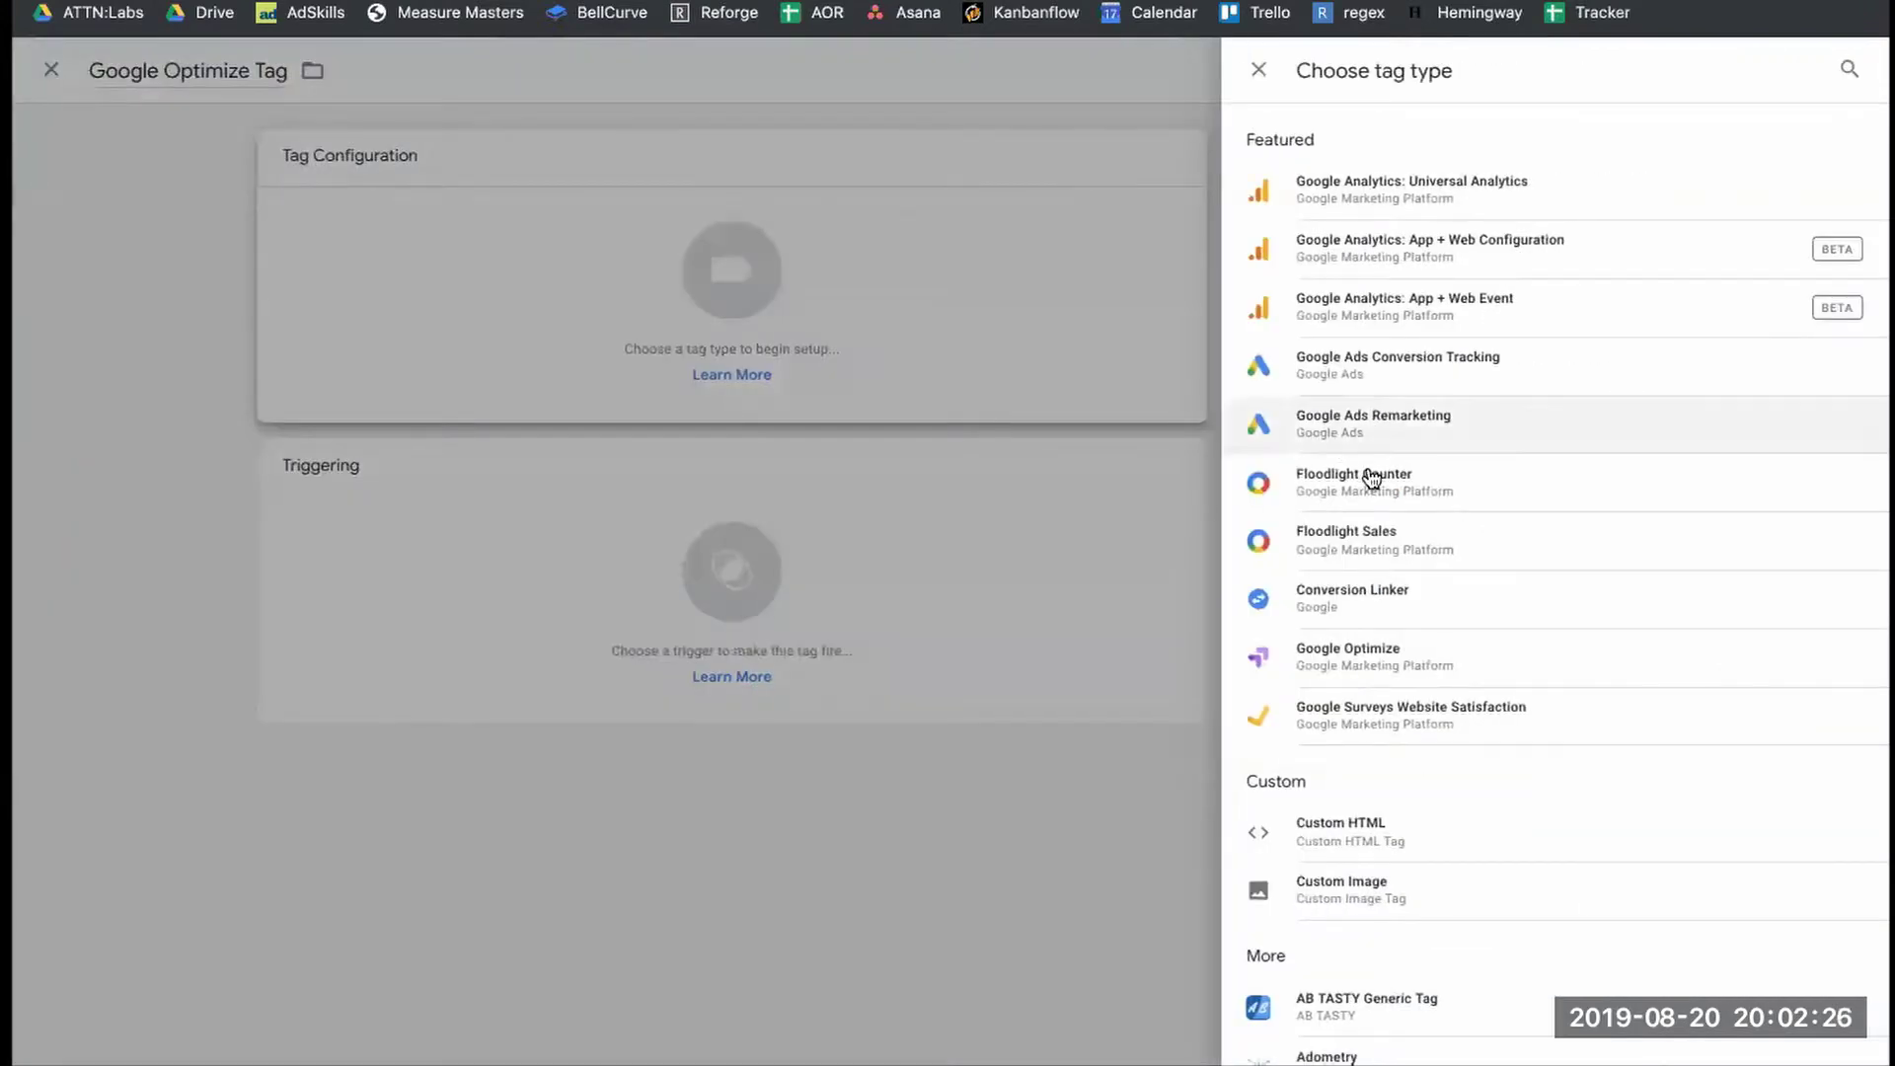
{"action": "left_click", "coordinate": [1350, 660]}
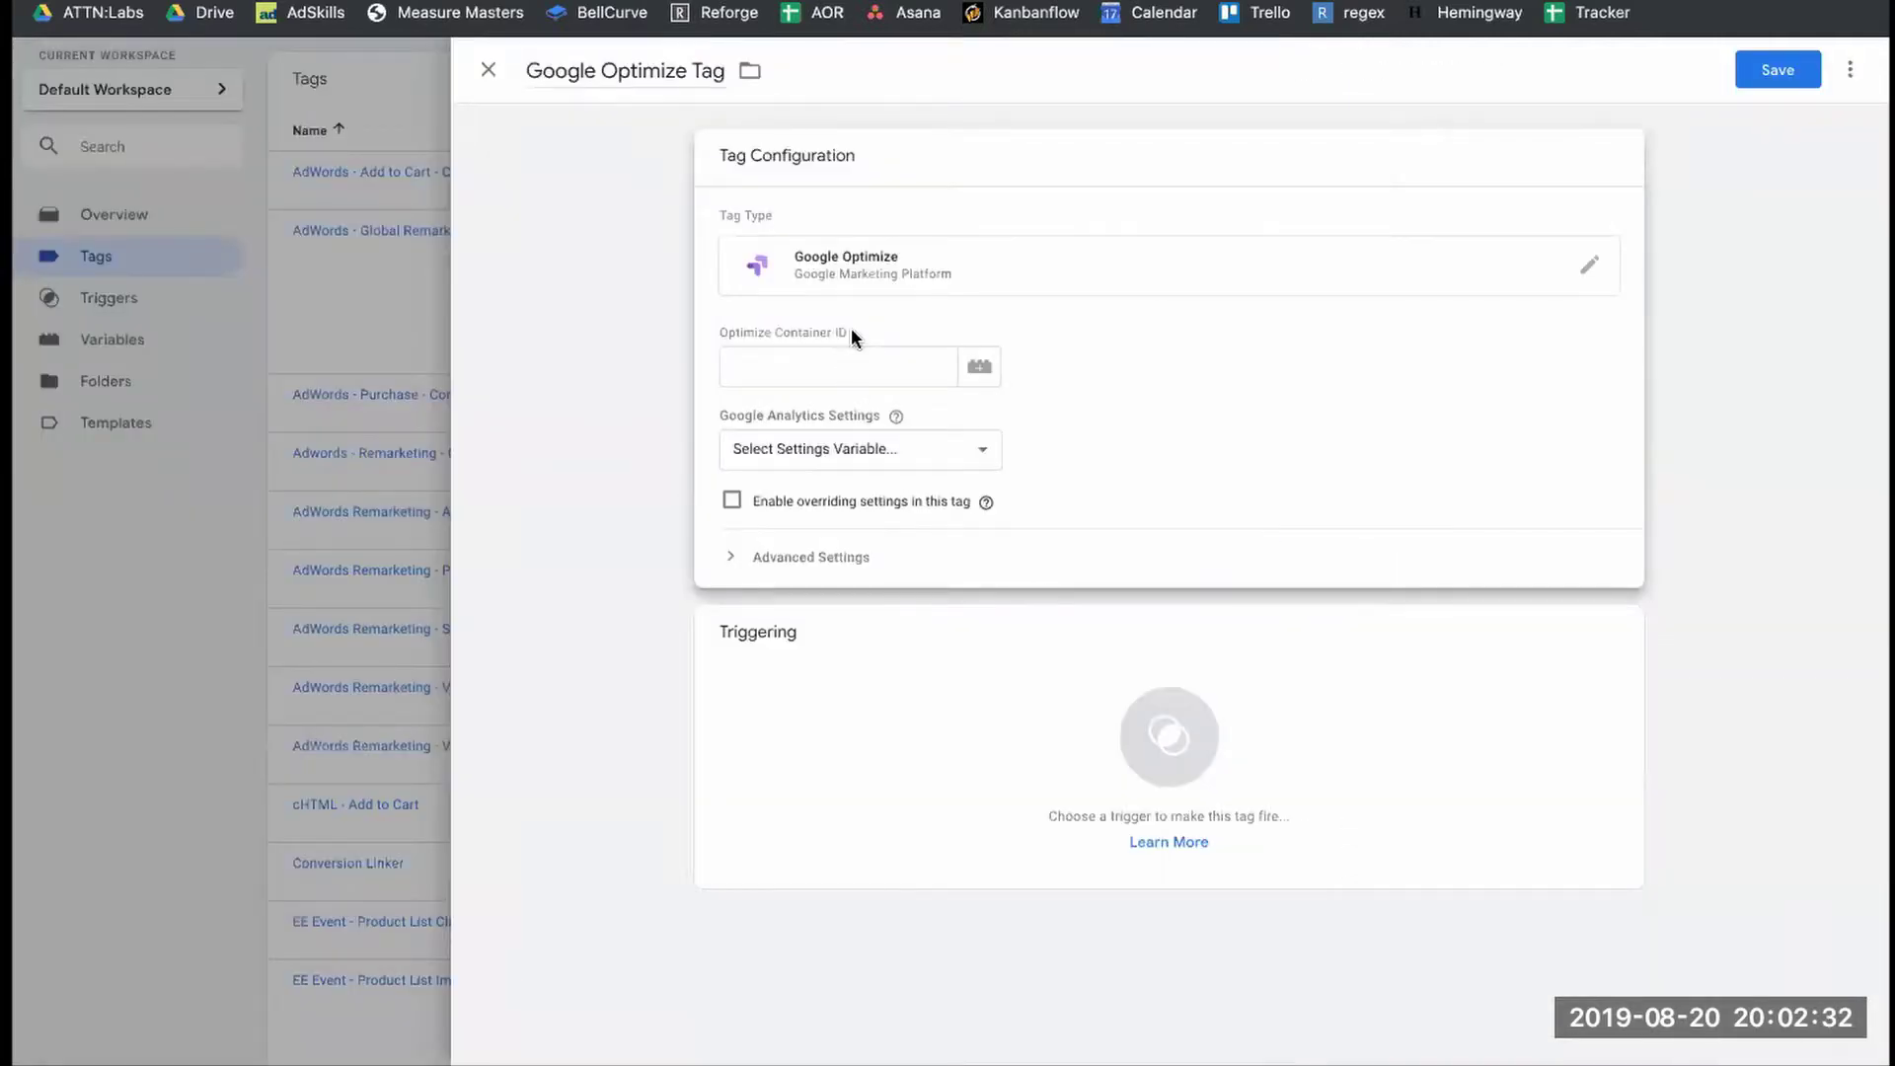
{"action": "key", "text": "ctrl+Tab"}
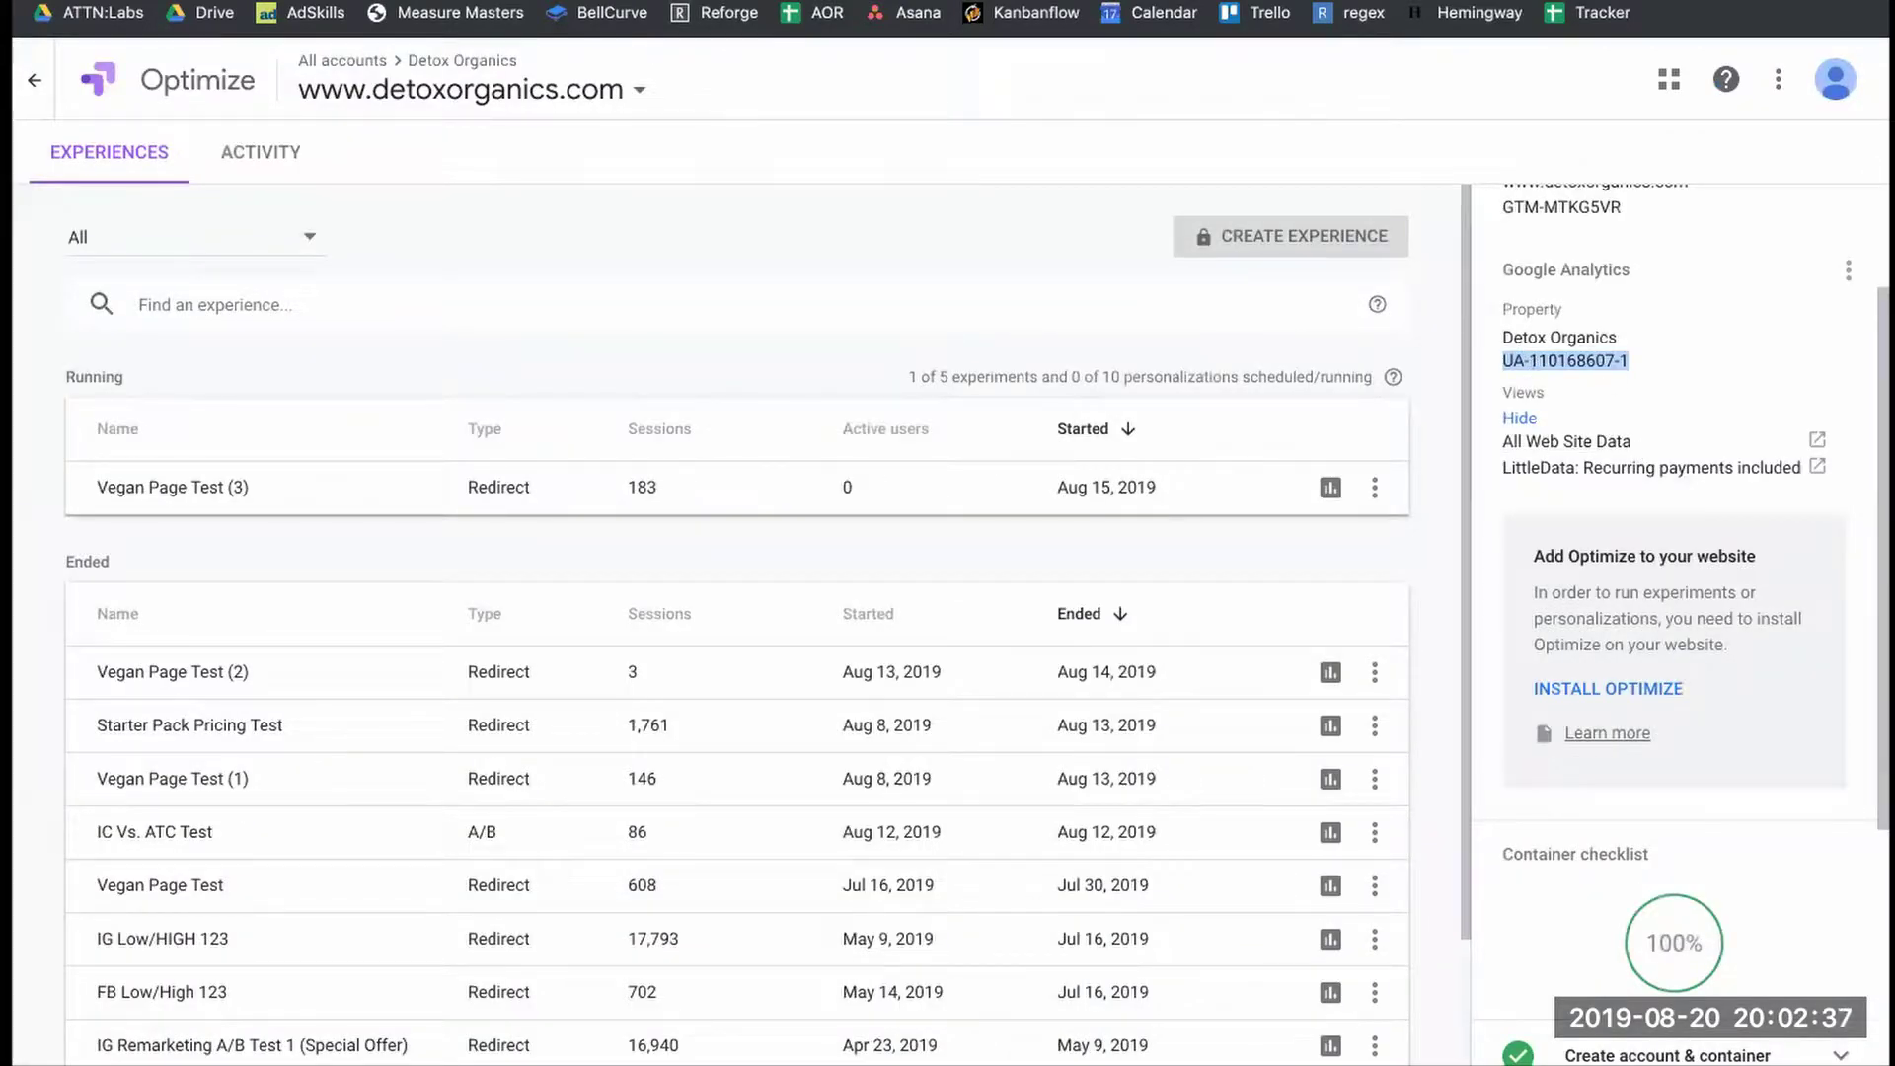
{"action": "key", "text": "ctrl+shift+Tab"}
{"action": "left_click", "coordinate": [818, 367]}
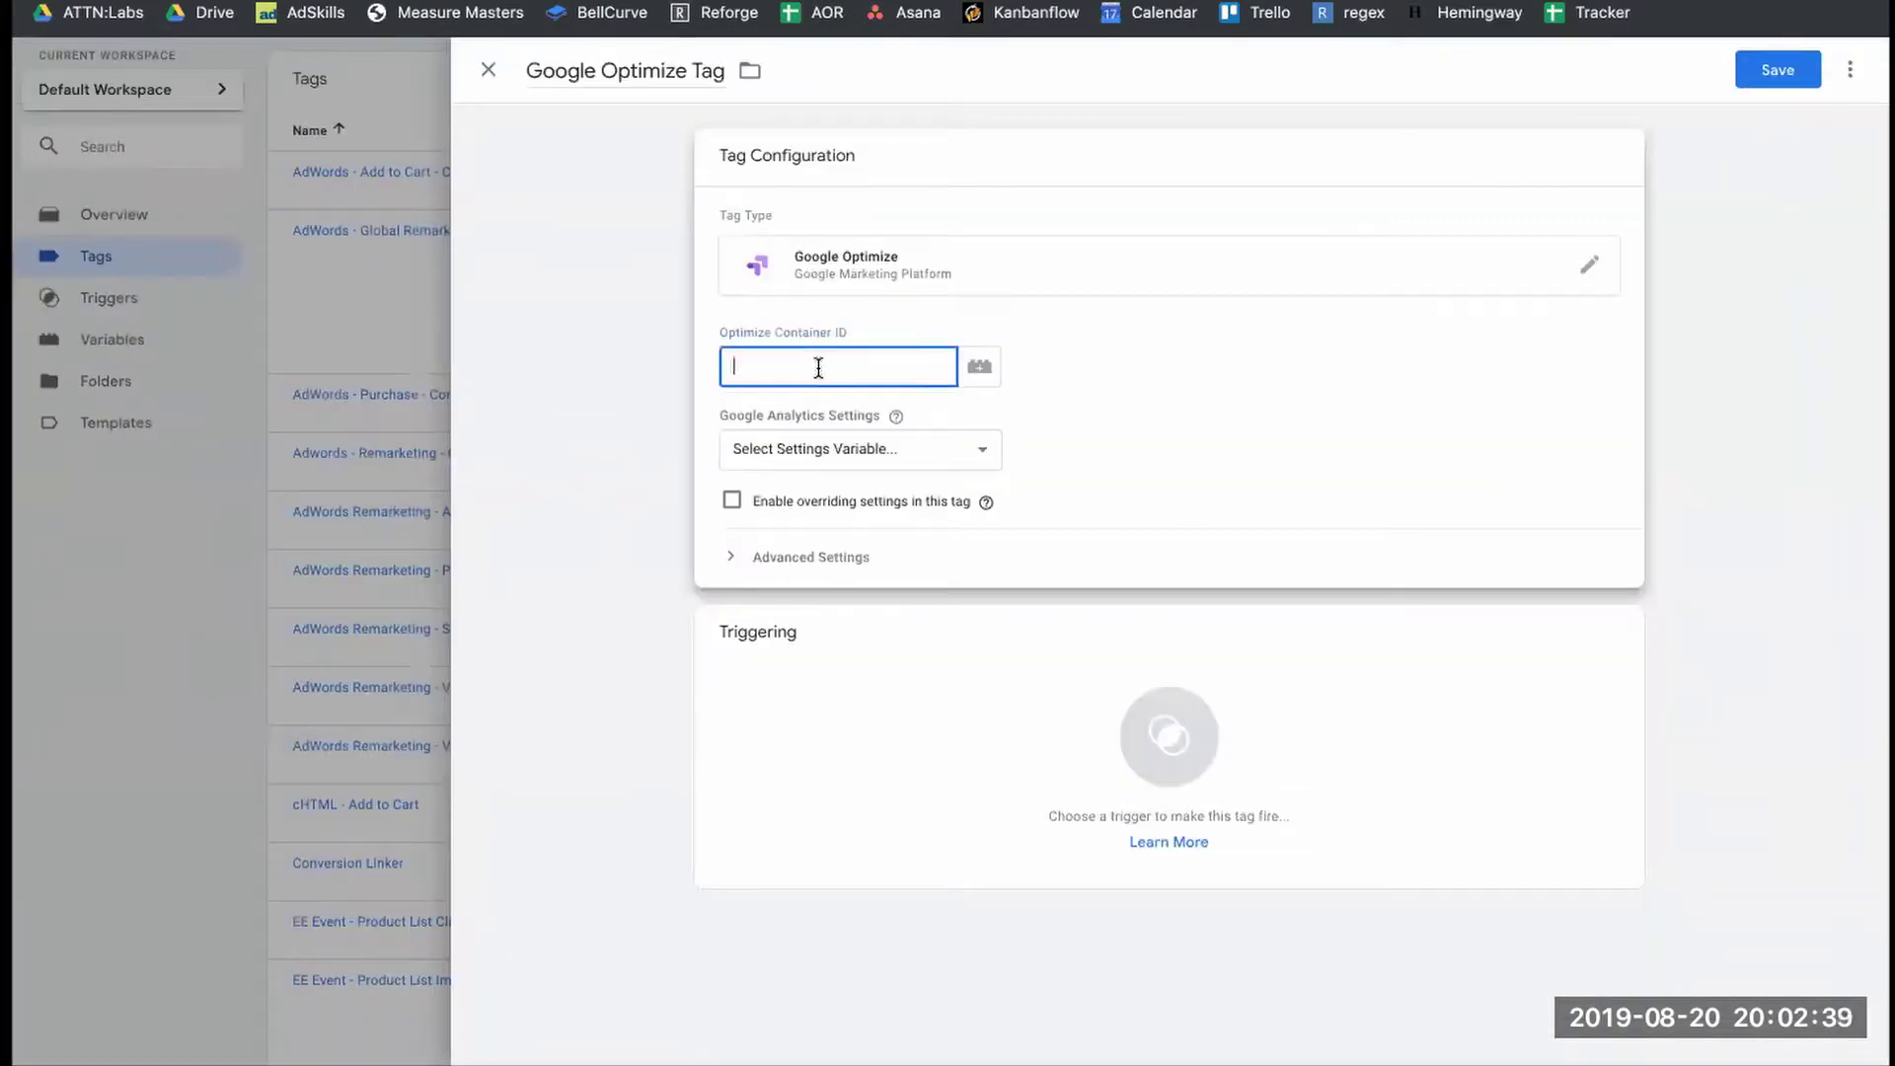
{"action": "key", "text": "ctrl+v"}
{"action": "left_click", "coordinate": [812, 506]}
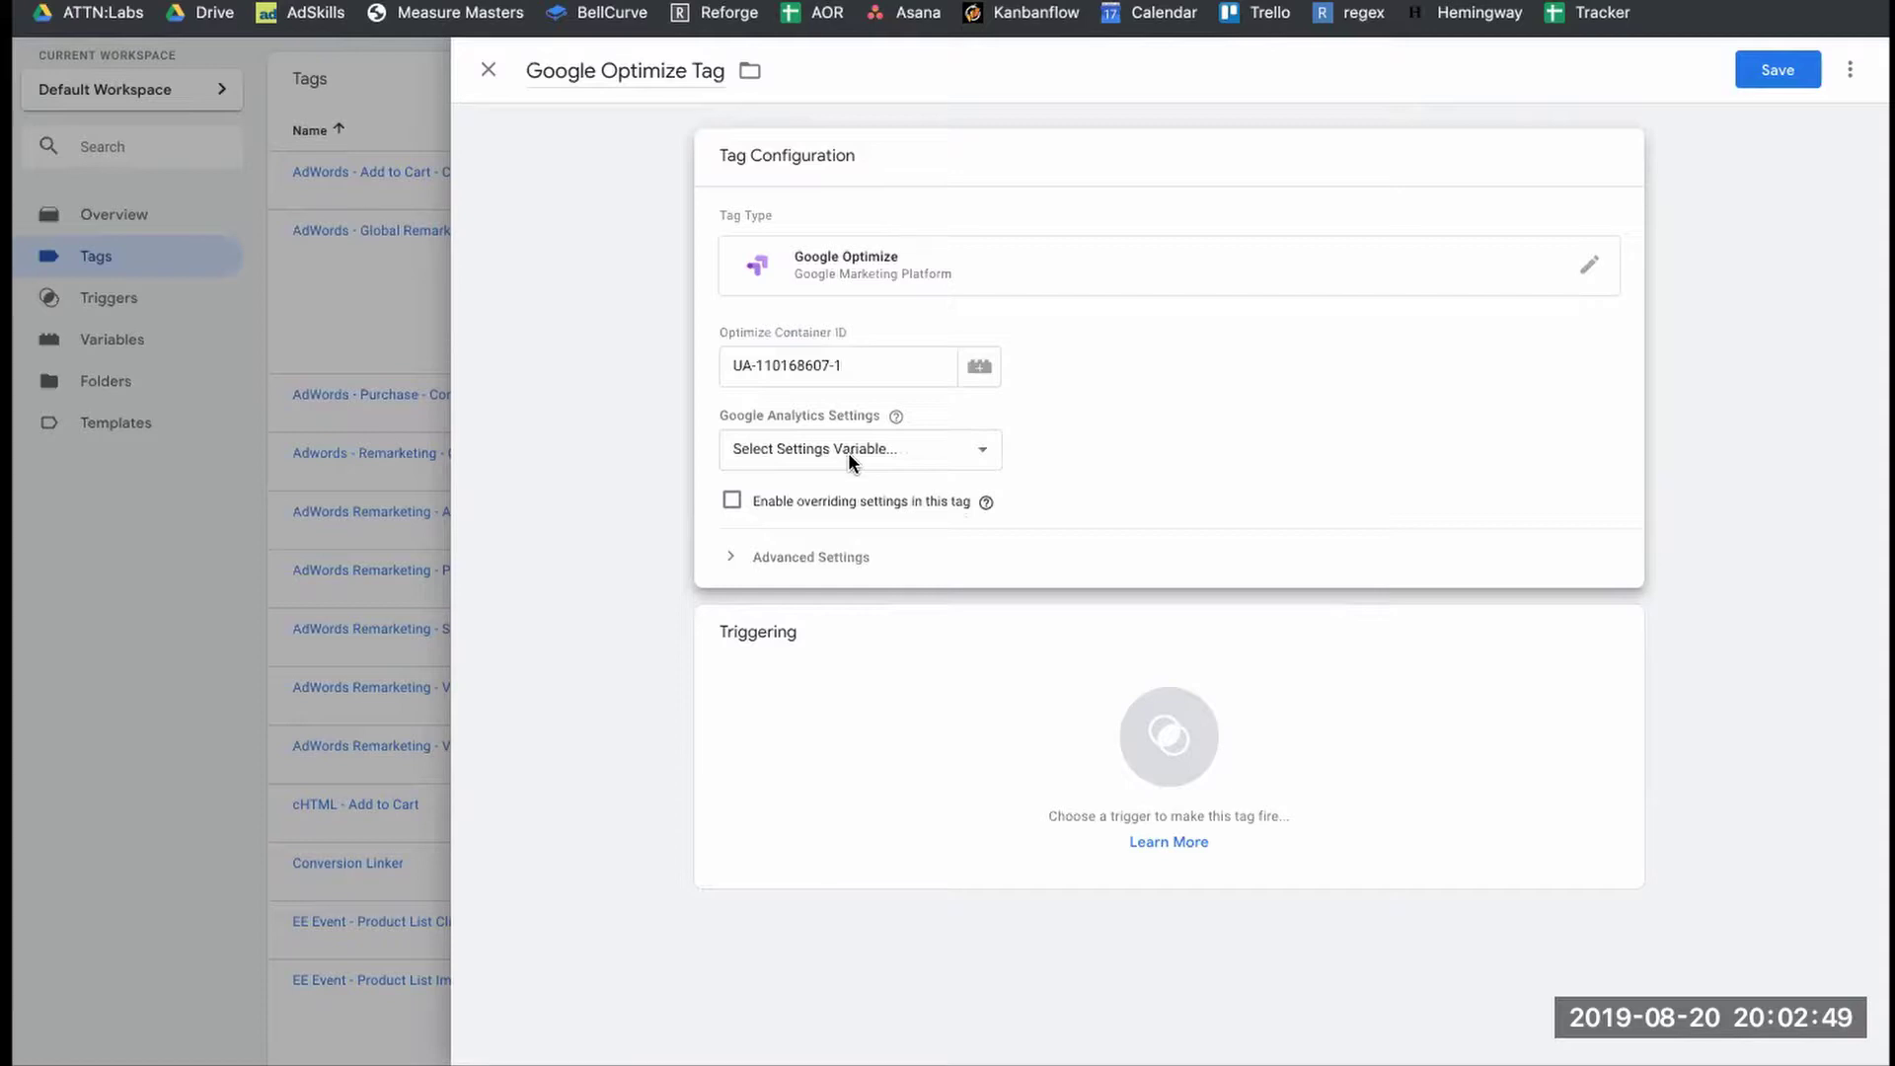
Choose the existing "00 - GA" variable as the Google Analytics settings and enable overriding settings in this tag.
{"action": "left_click", "coordinate": [904, 458]}
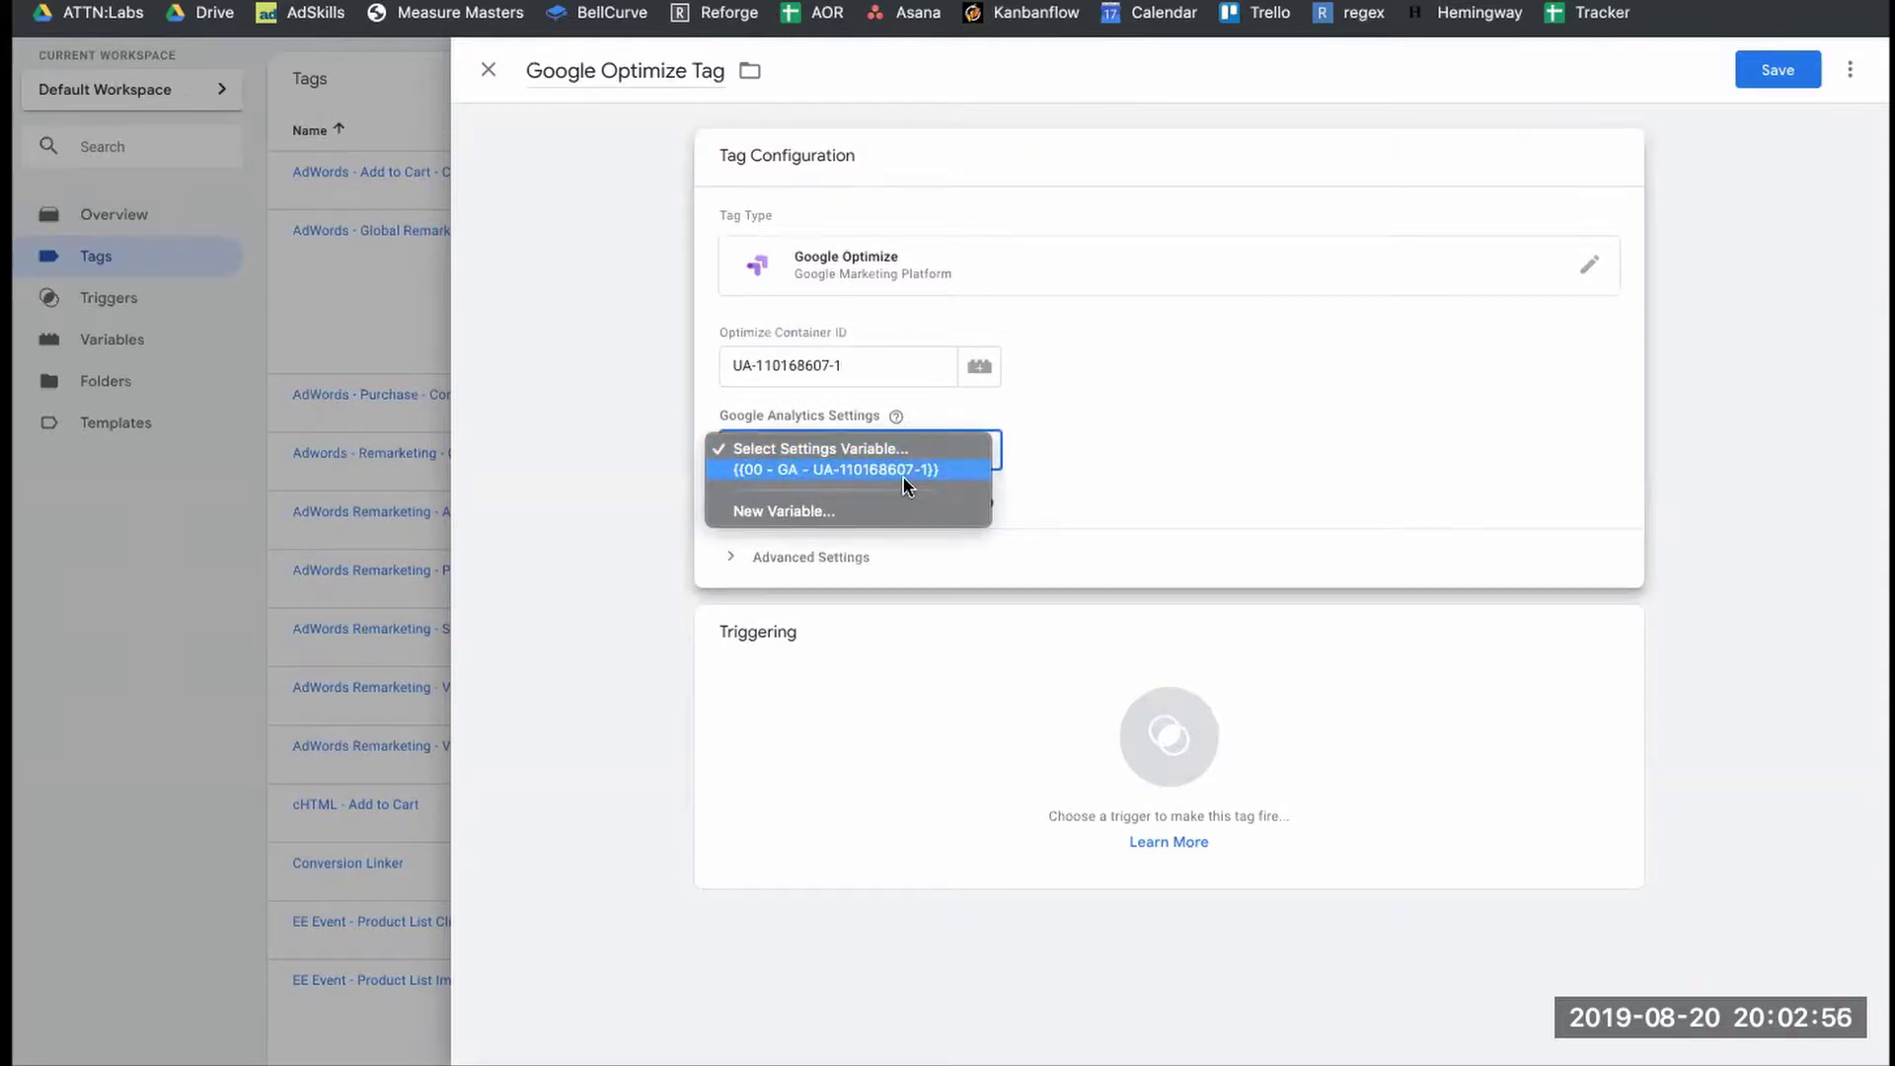
{"action": "left_click", "coordinate": [906, 471]}
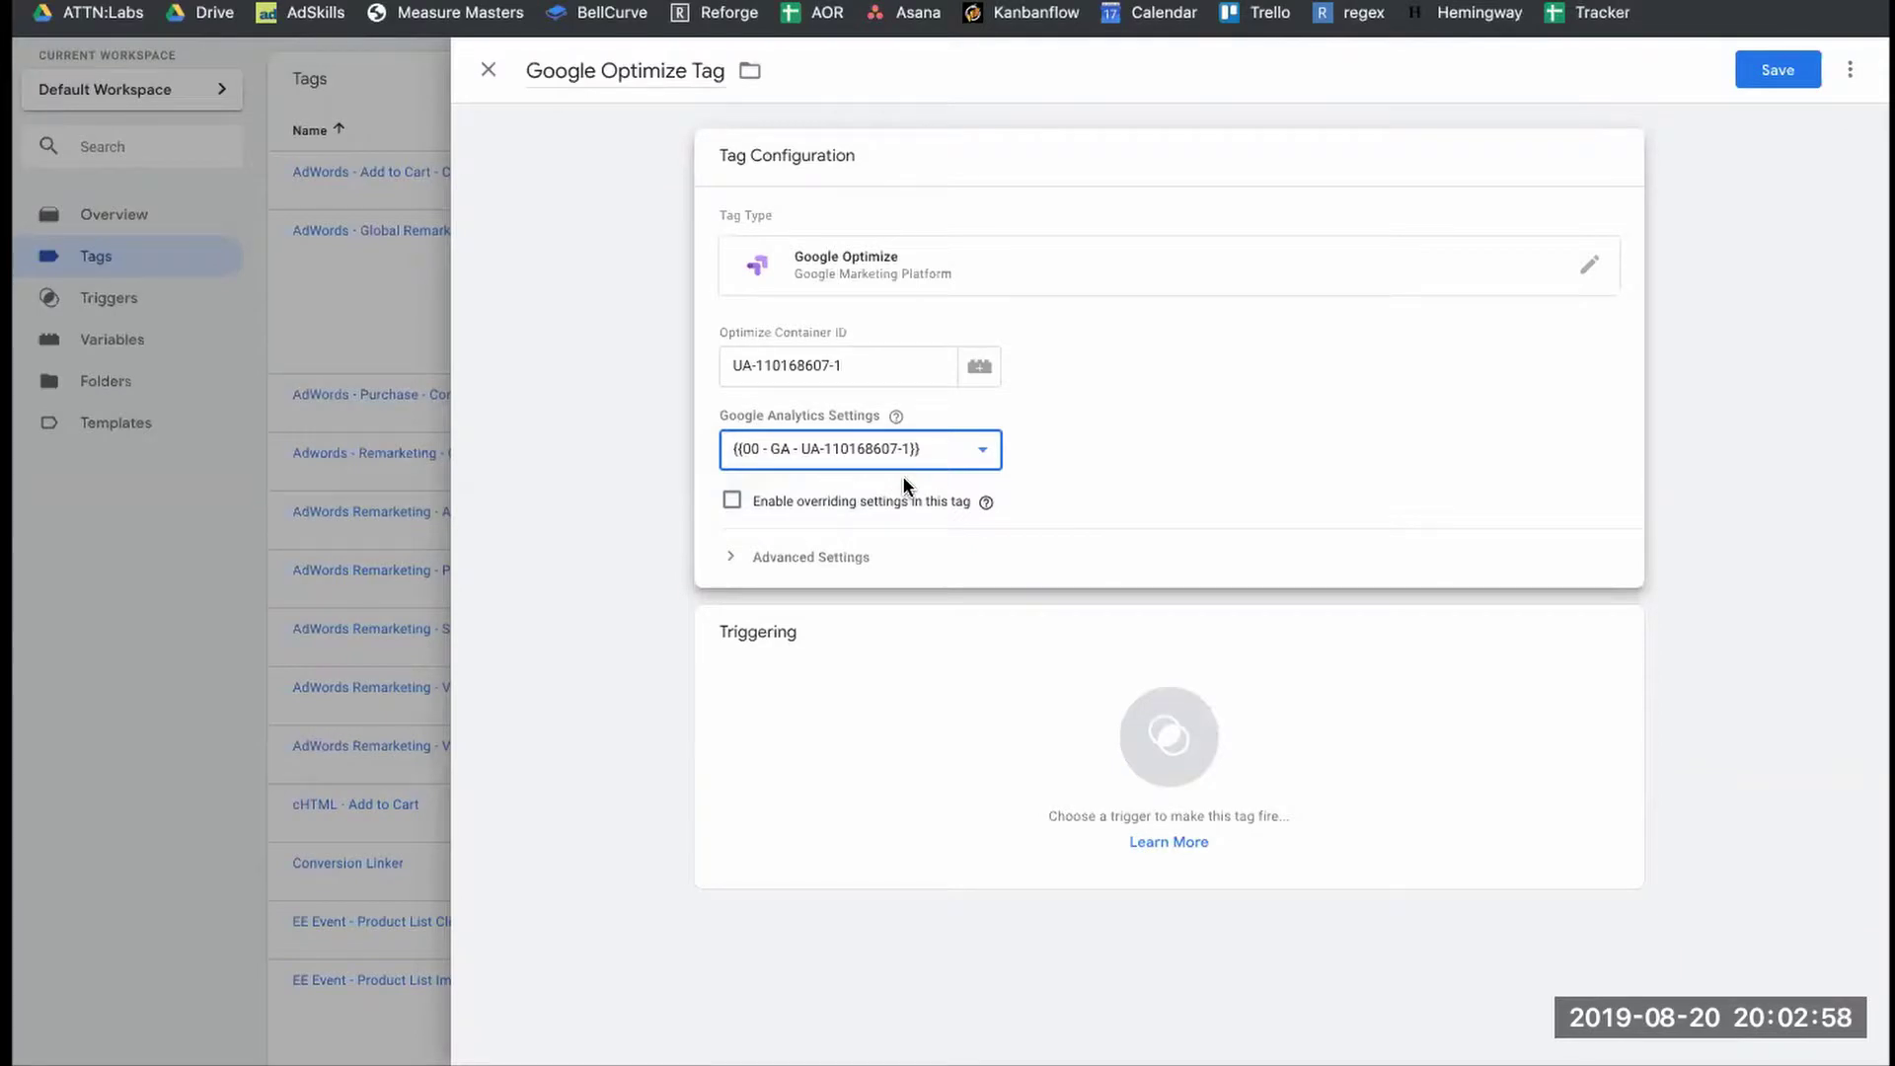
{"action": "left_click", "coordinate": [732, 502]}
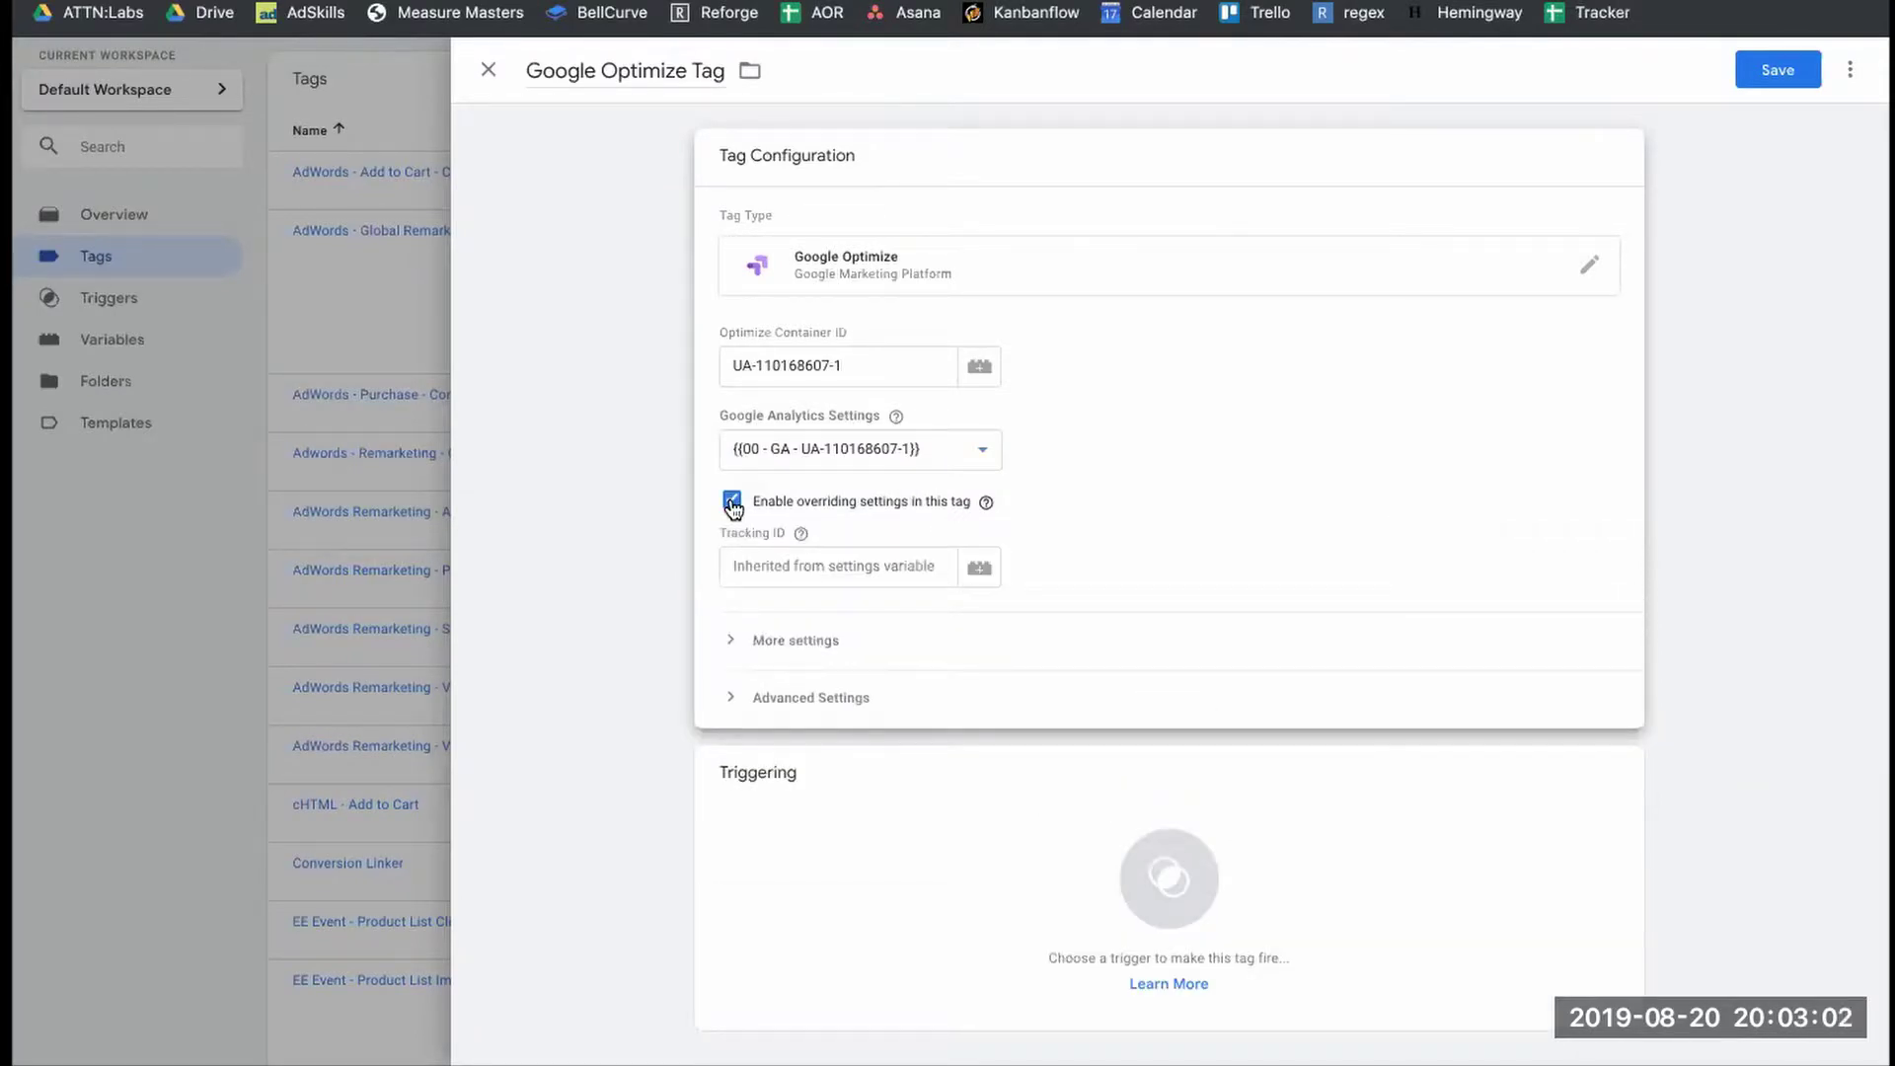
{"action": "left_click", "coordinate": [802, 452]}
{"action": "left_click", "coordinate": [851, 450]}
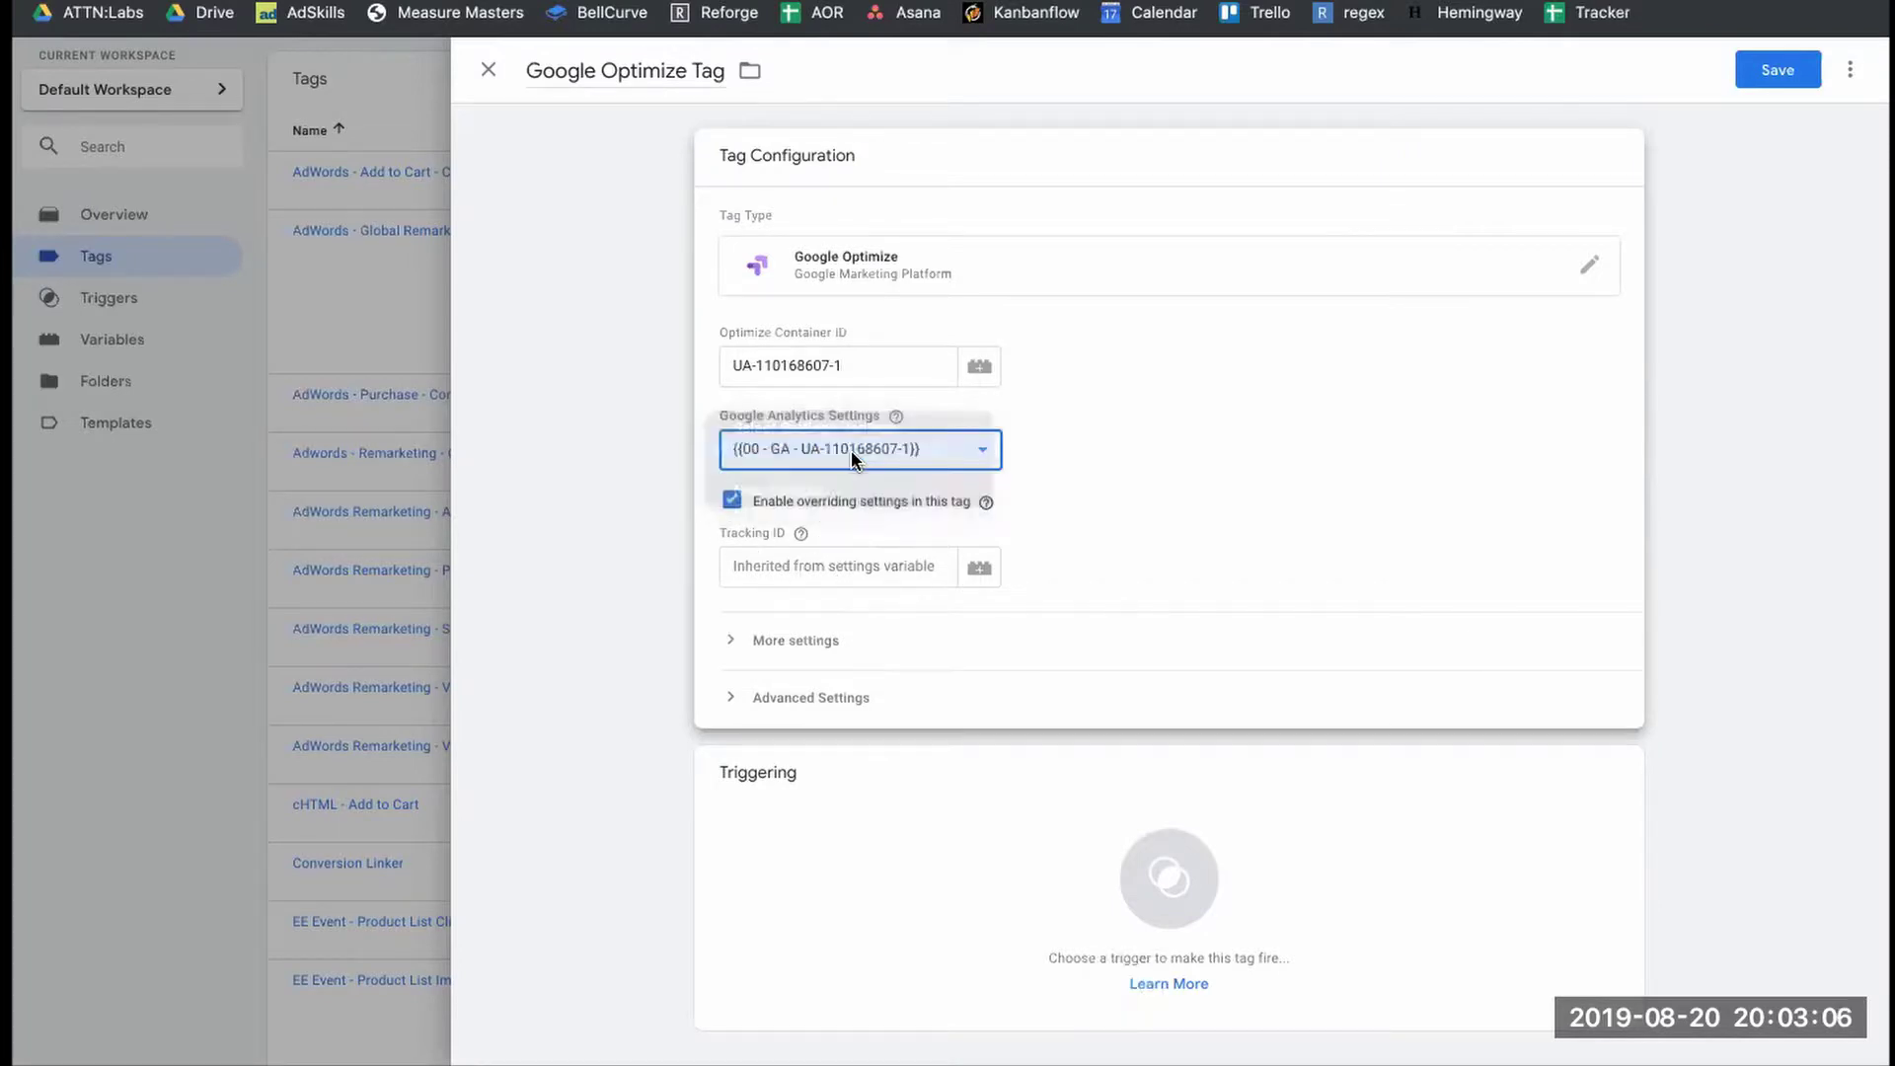
Fill in the override Tracking ID with the ID copied from the tracking code page of the [ATTN] - Master property in Google Analytics.
{"action": "left_click", "coordinate": [795, 568]}
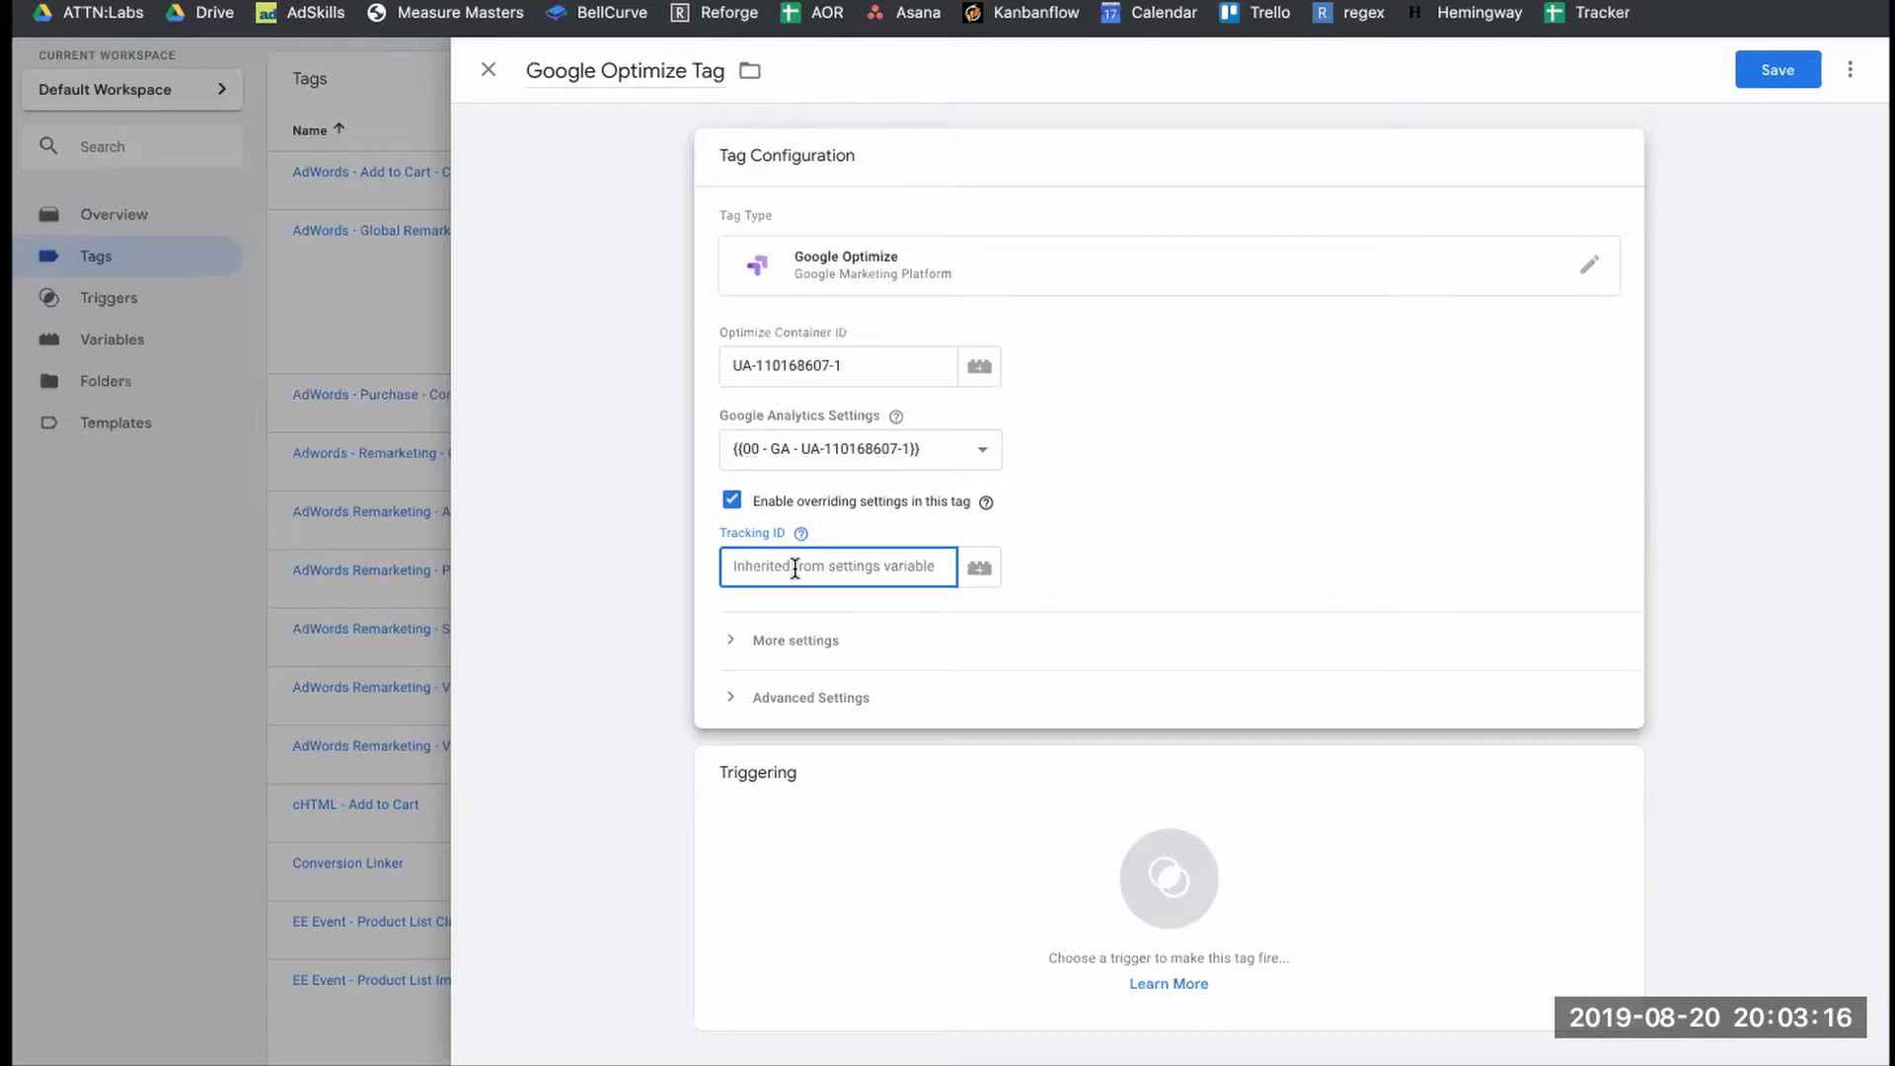
{"action": "type", "text": "U"}
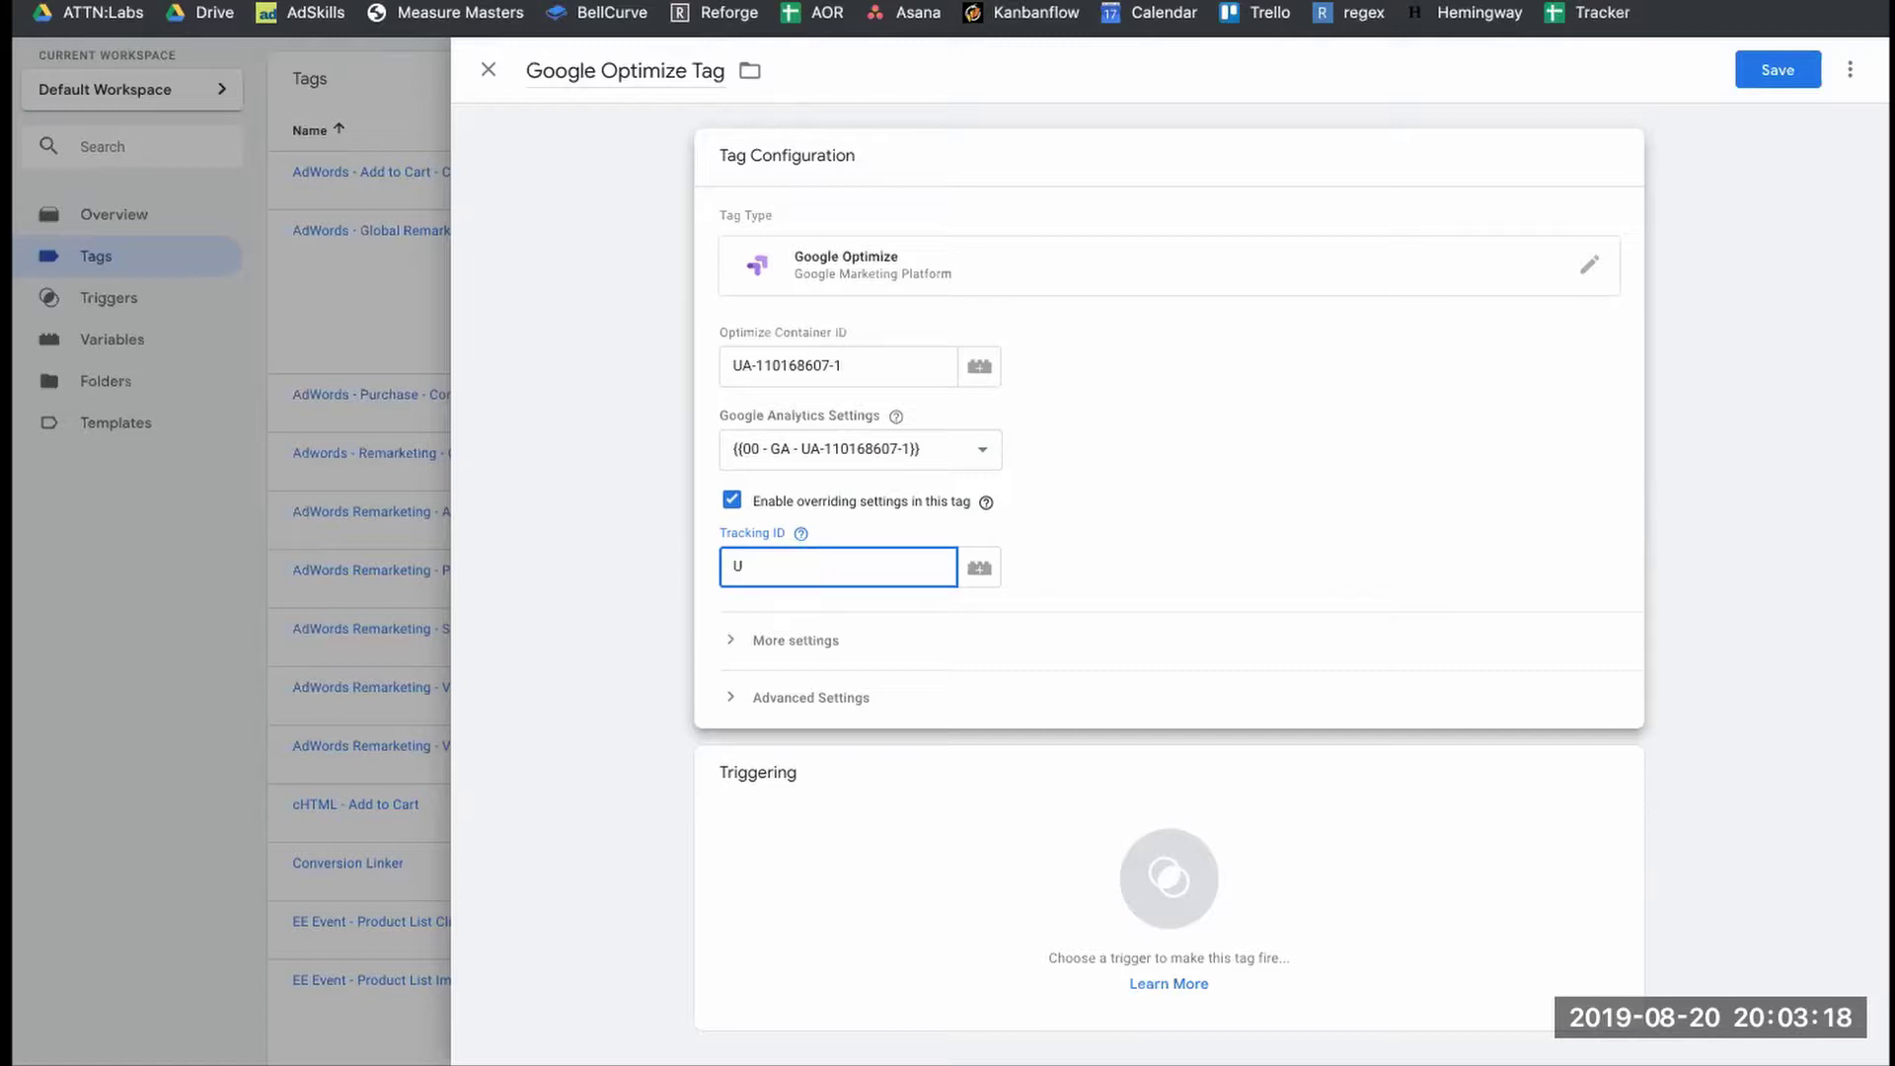
{"action": "type", "text": "A"}
{"action": "key", "text": "ctrl+Tab"}
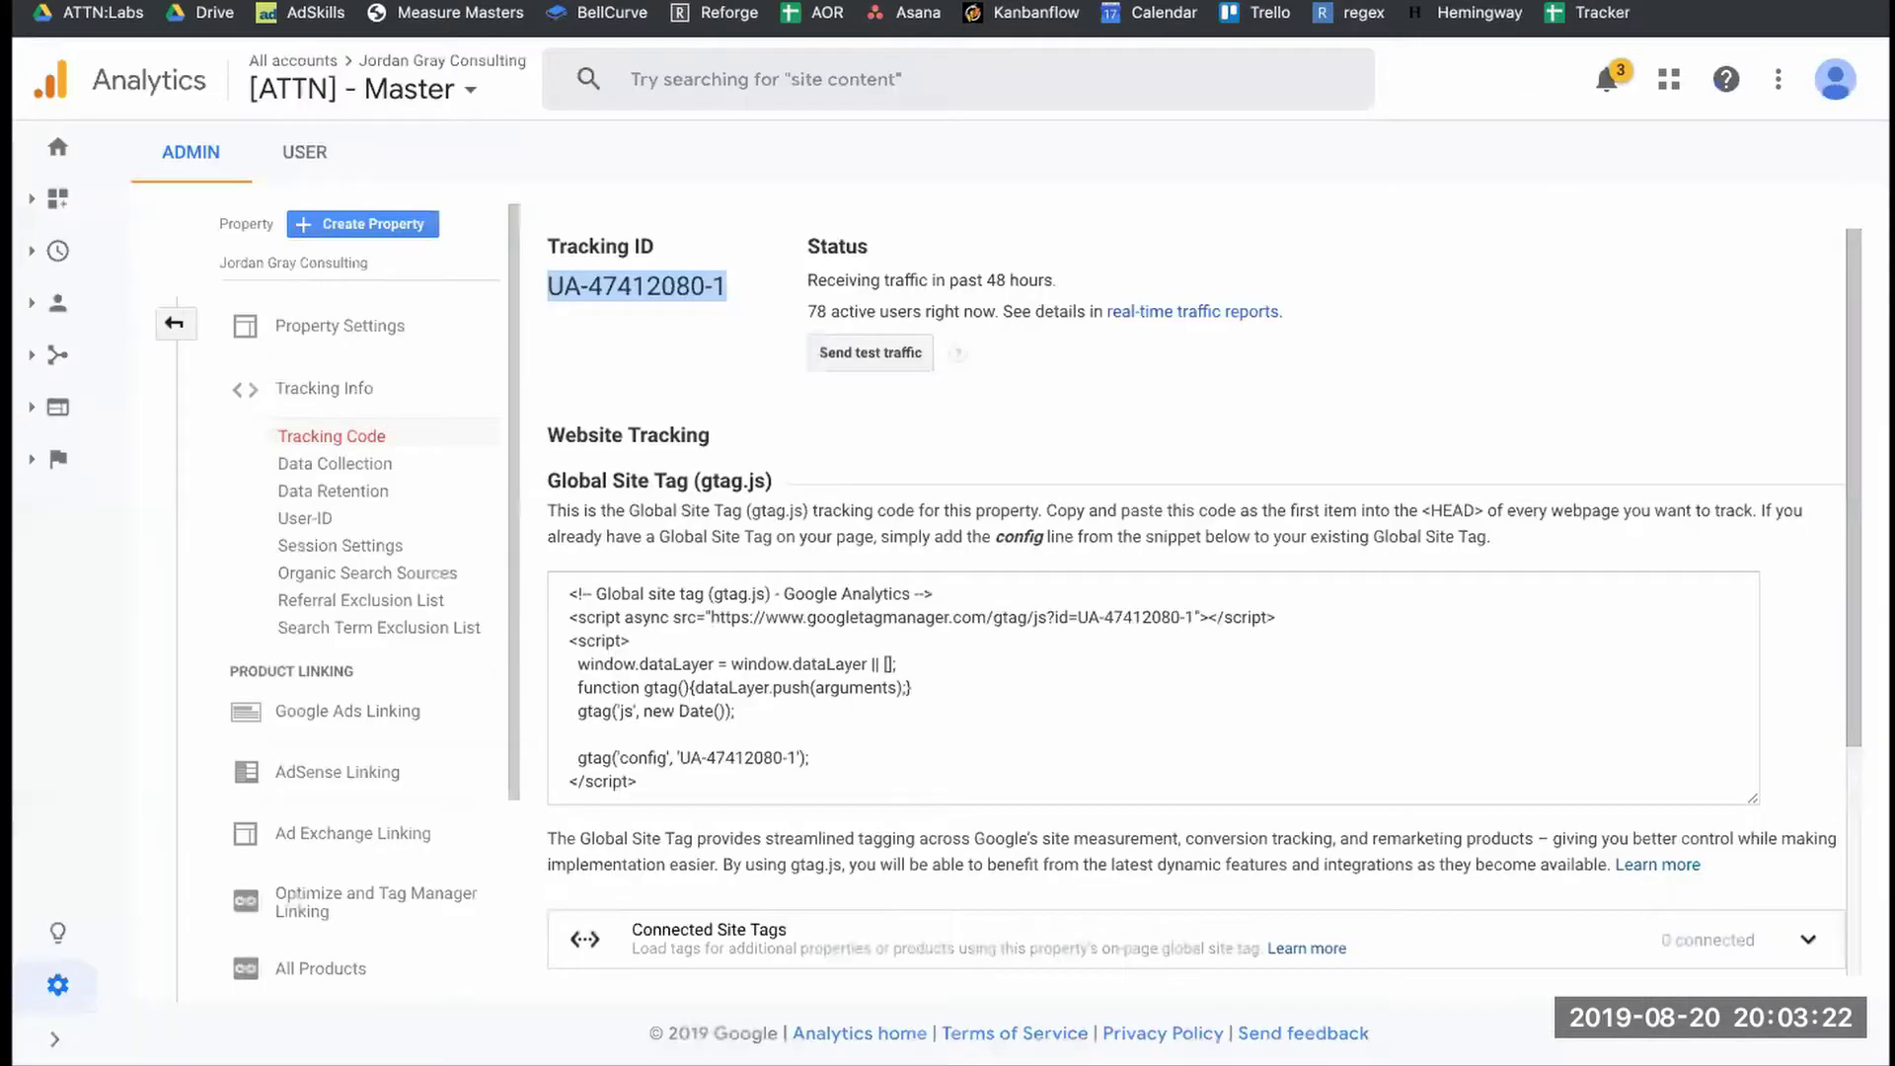
{"action": "left_click", "coordinate": [569, 283]}
{"action": "triple_click", "coordinate": [569, 283]}
{"action": "key", "text": "ctrl+c"}
{"action": "key", "text": "ctrl+shift+Tab"}
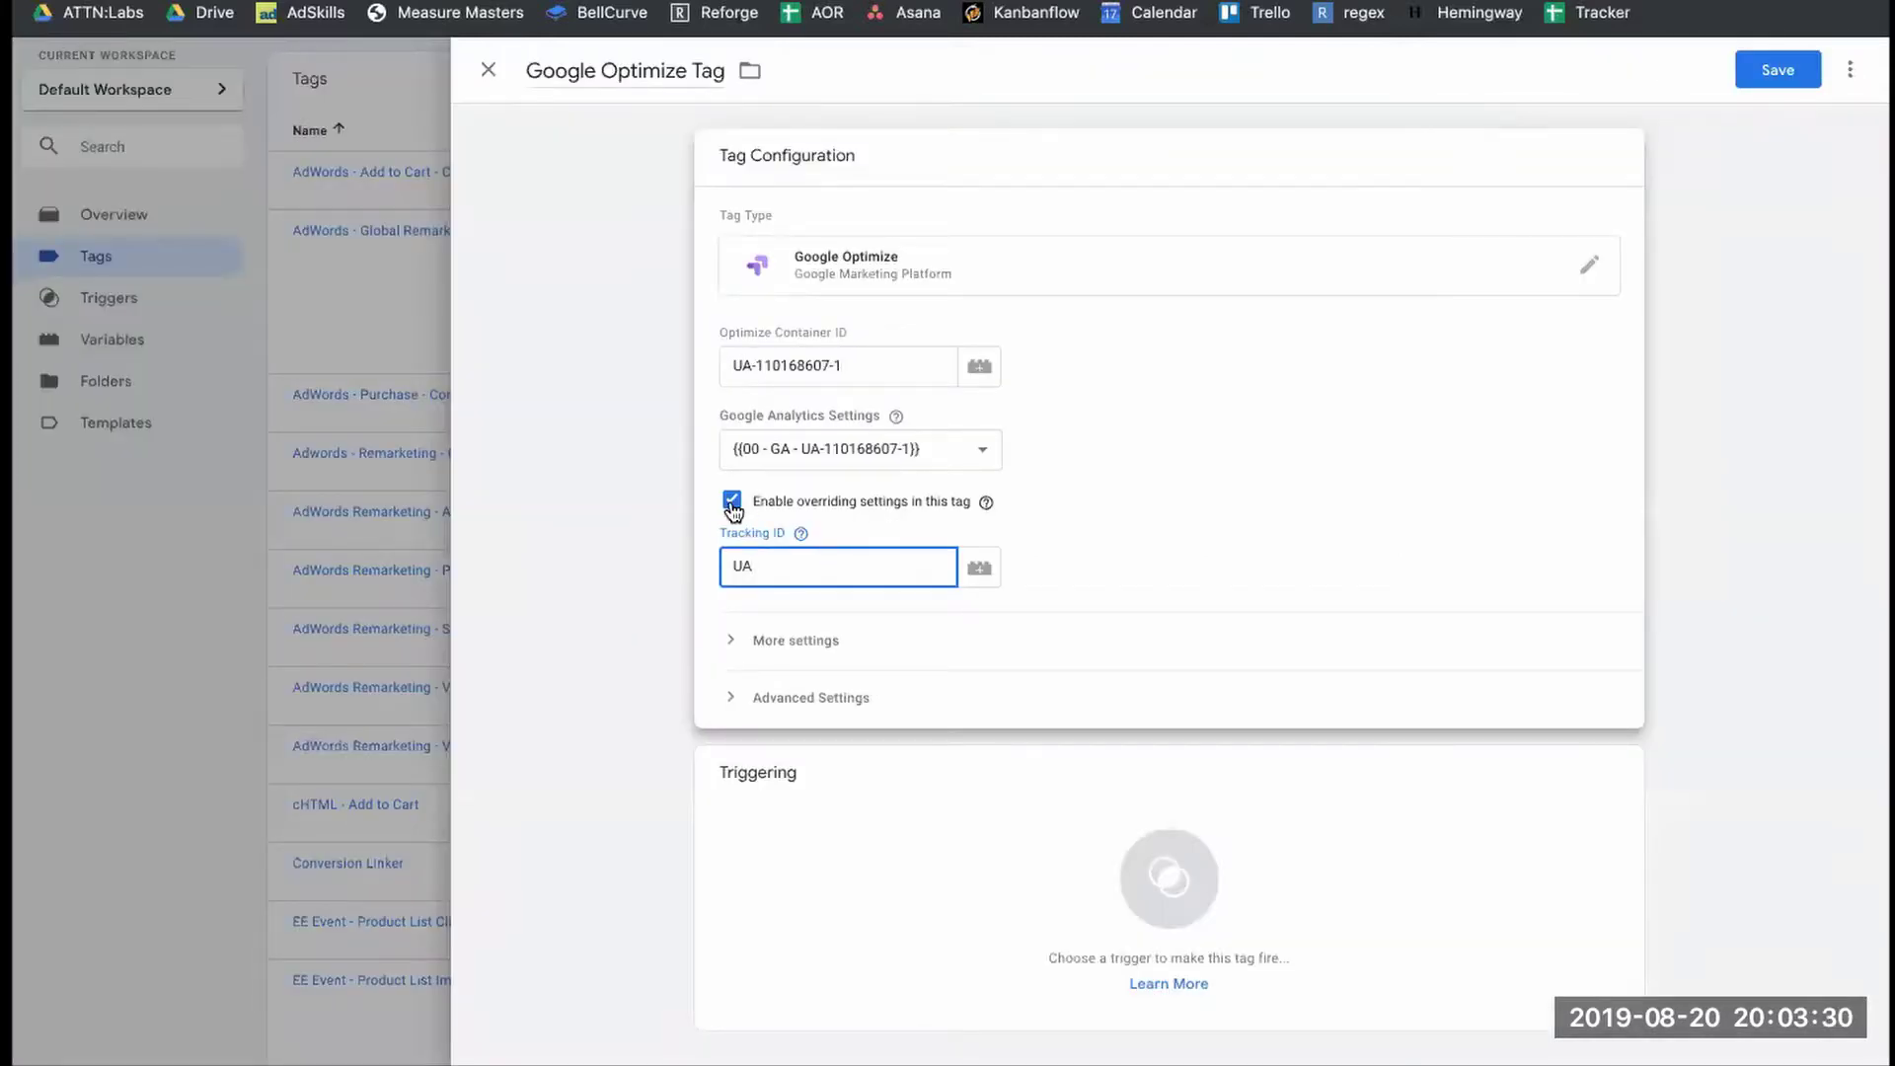
{"action": "double_click", "coordinate": [742, 565]}
{"action": "key", "text": "ctrl+v"}
Add a field to set under More settings, named allowLinker with the value true.
{"action": "left_click", "coordinate": [736, 653]}
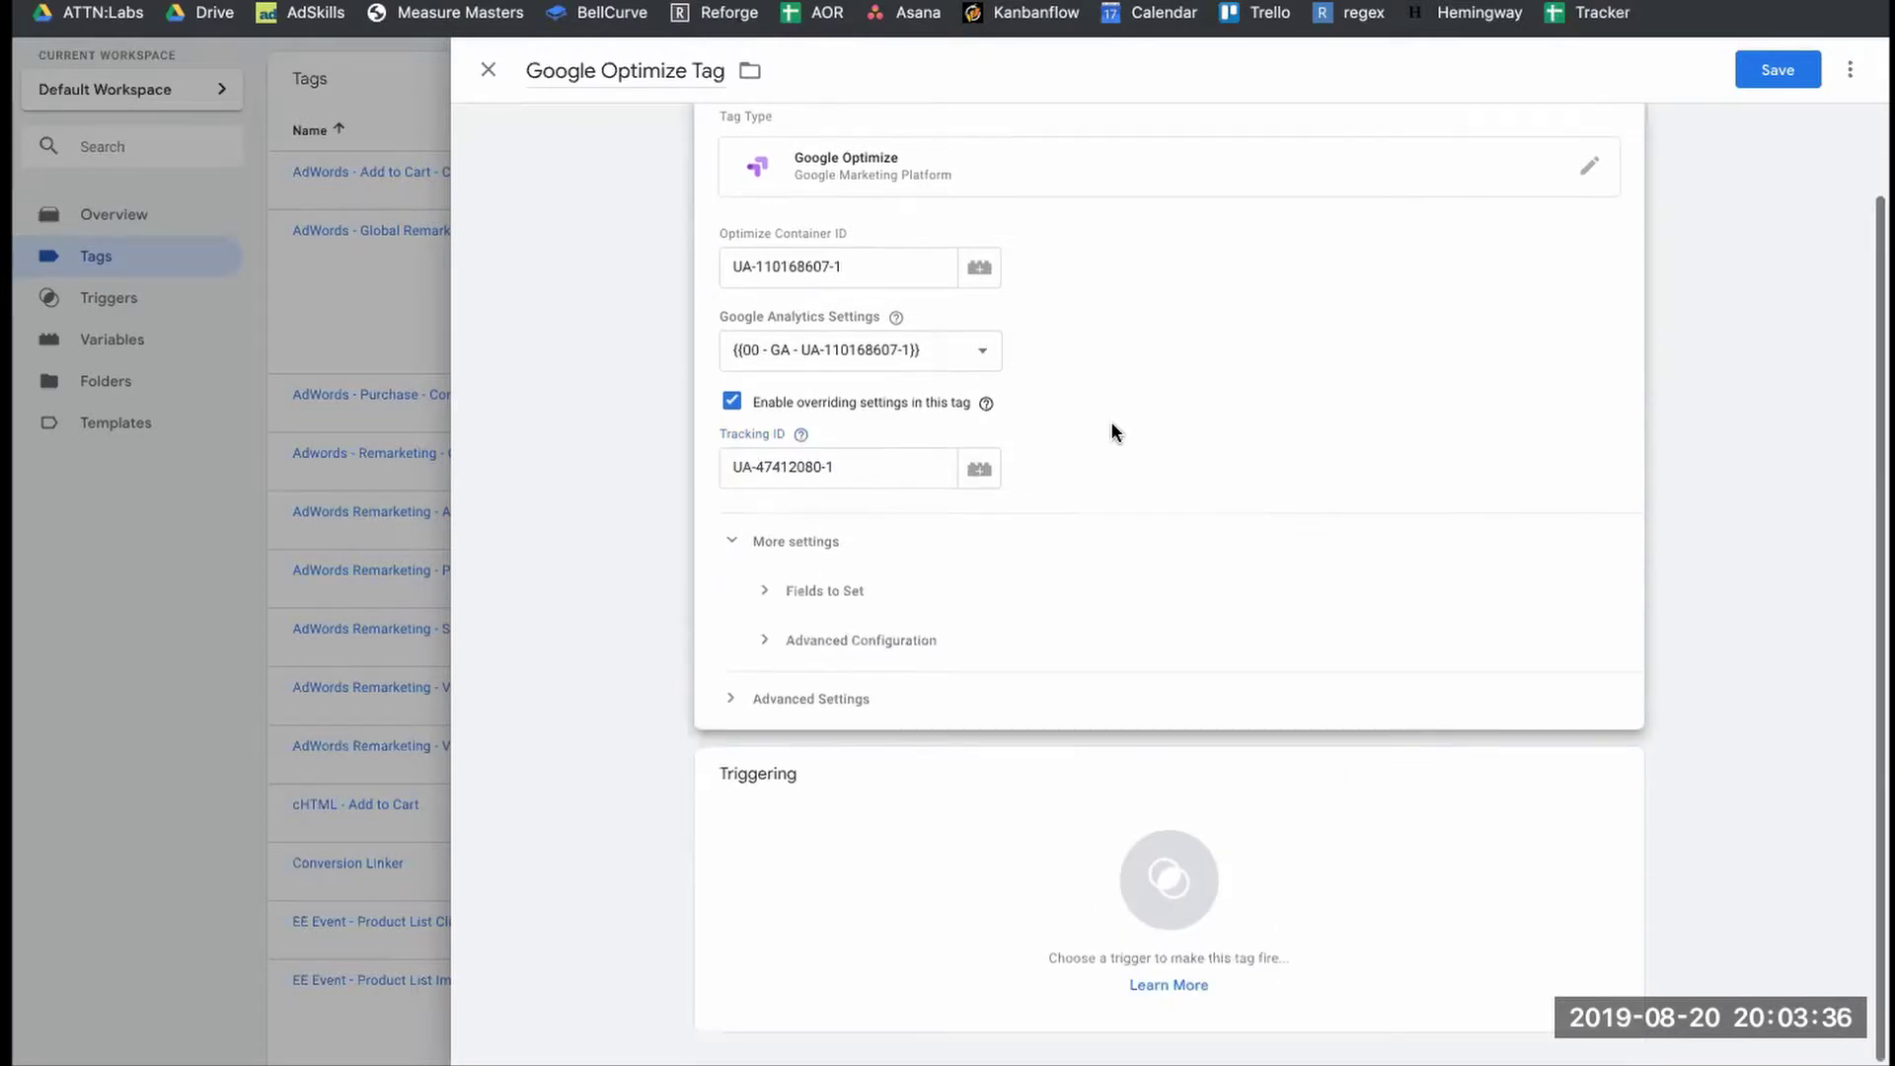
{"action": "scroll", "coordinate": [1110, 420], "scroll_direction": "down", "scroll_amount": 1}
{"action": "left_click", "coordinate": [755, 595]}
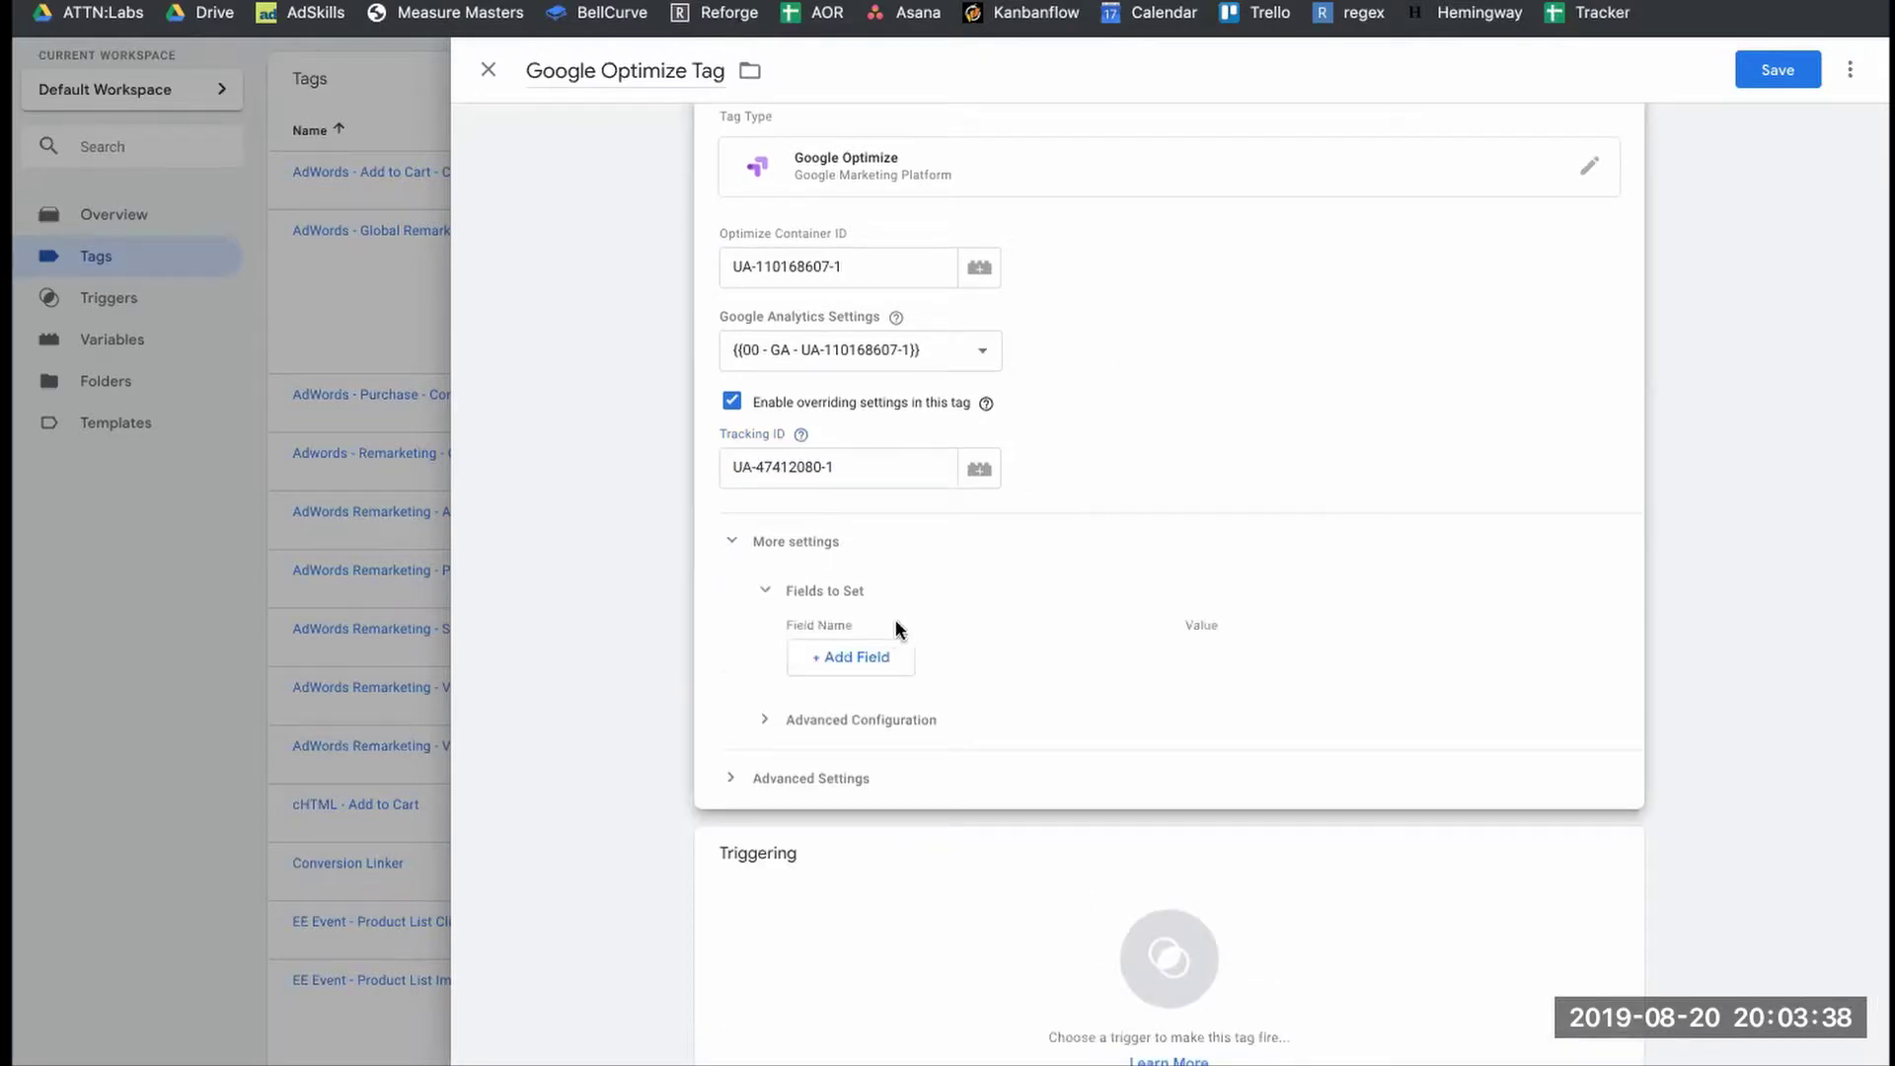
{"action": "left_click", "coordinate": [877, 649]}
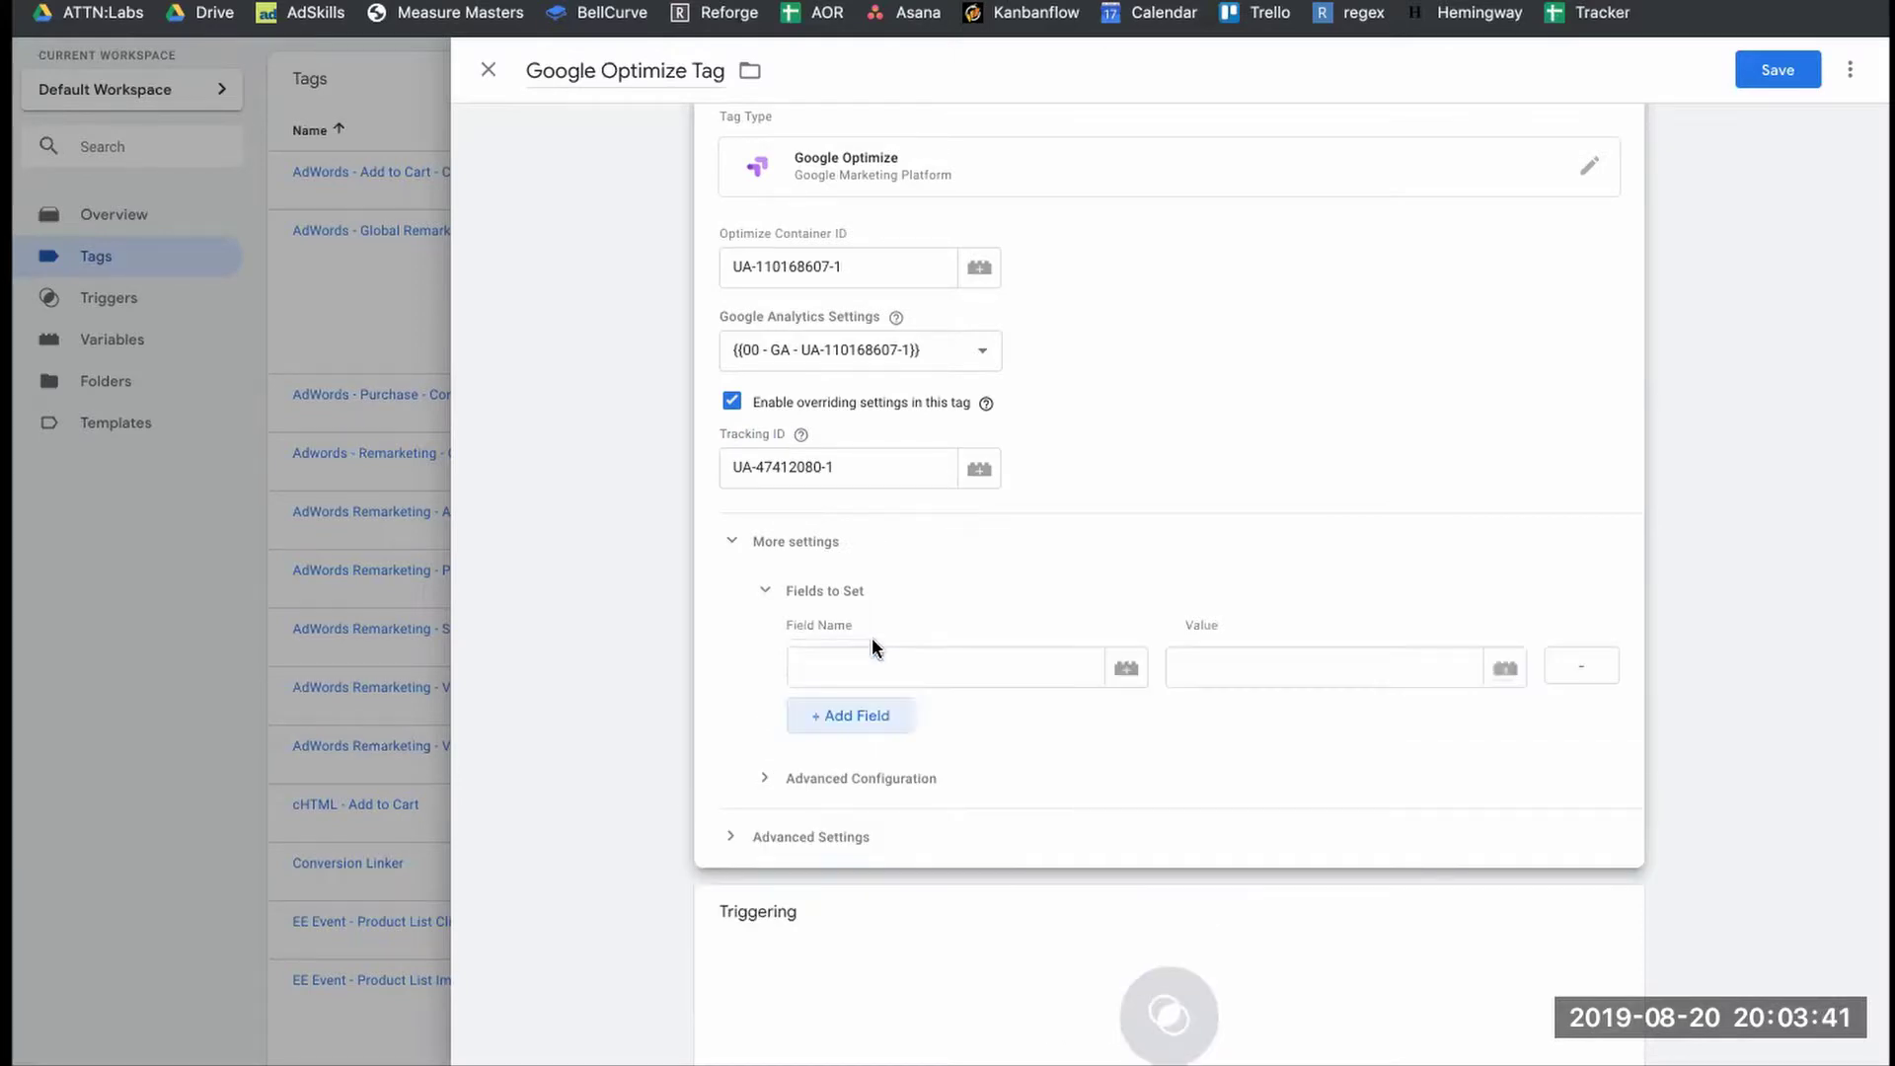
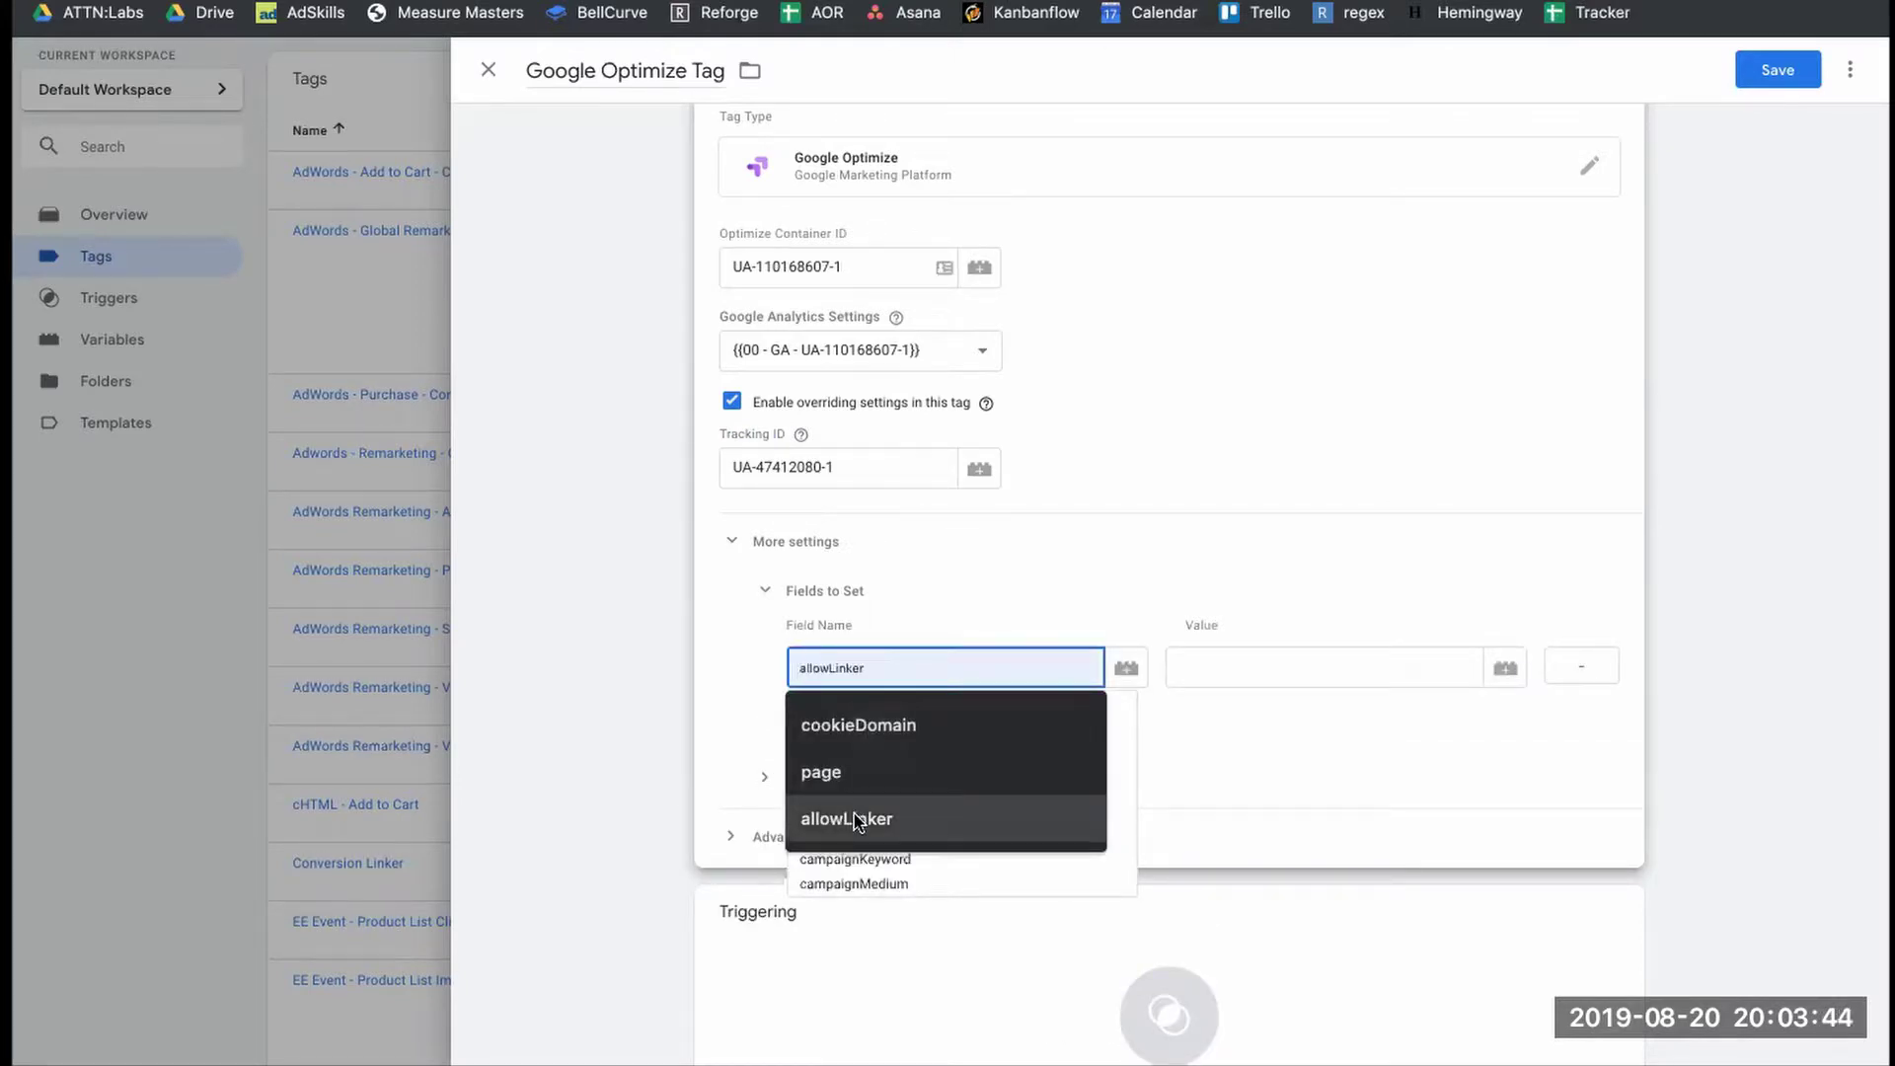
{"action": "left_click", "coordinate": [868, 819]}
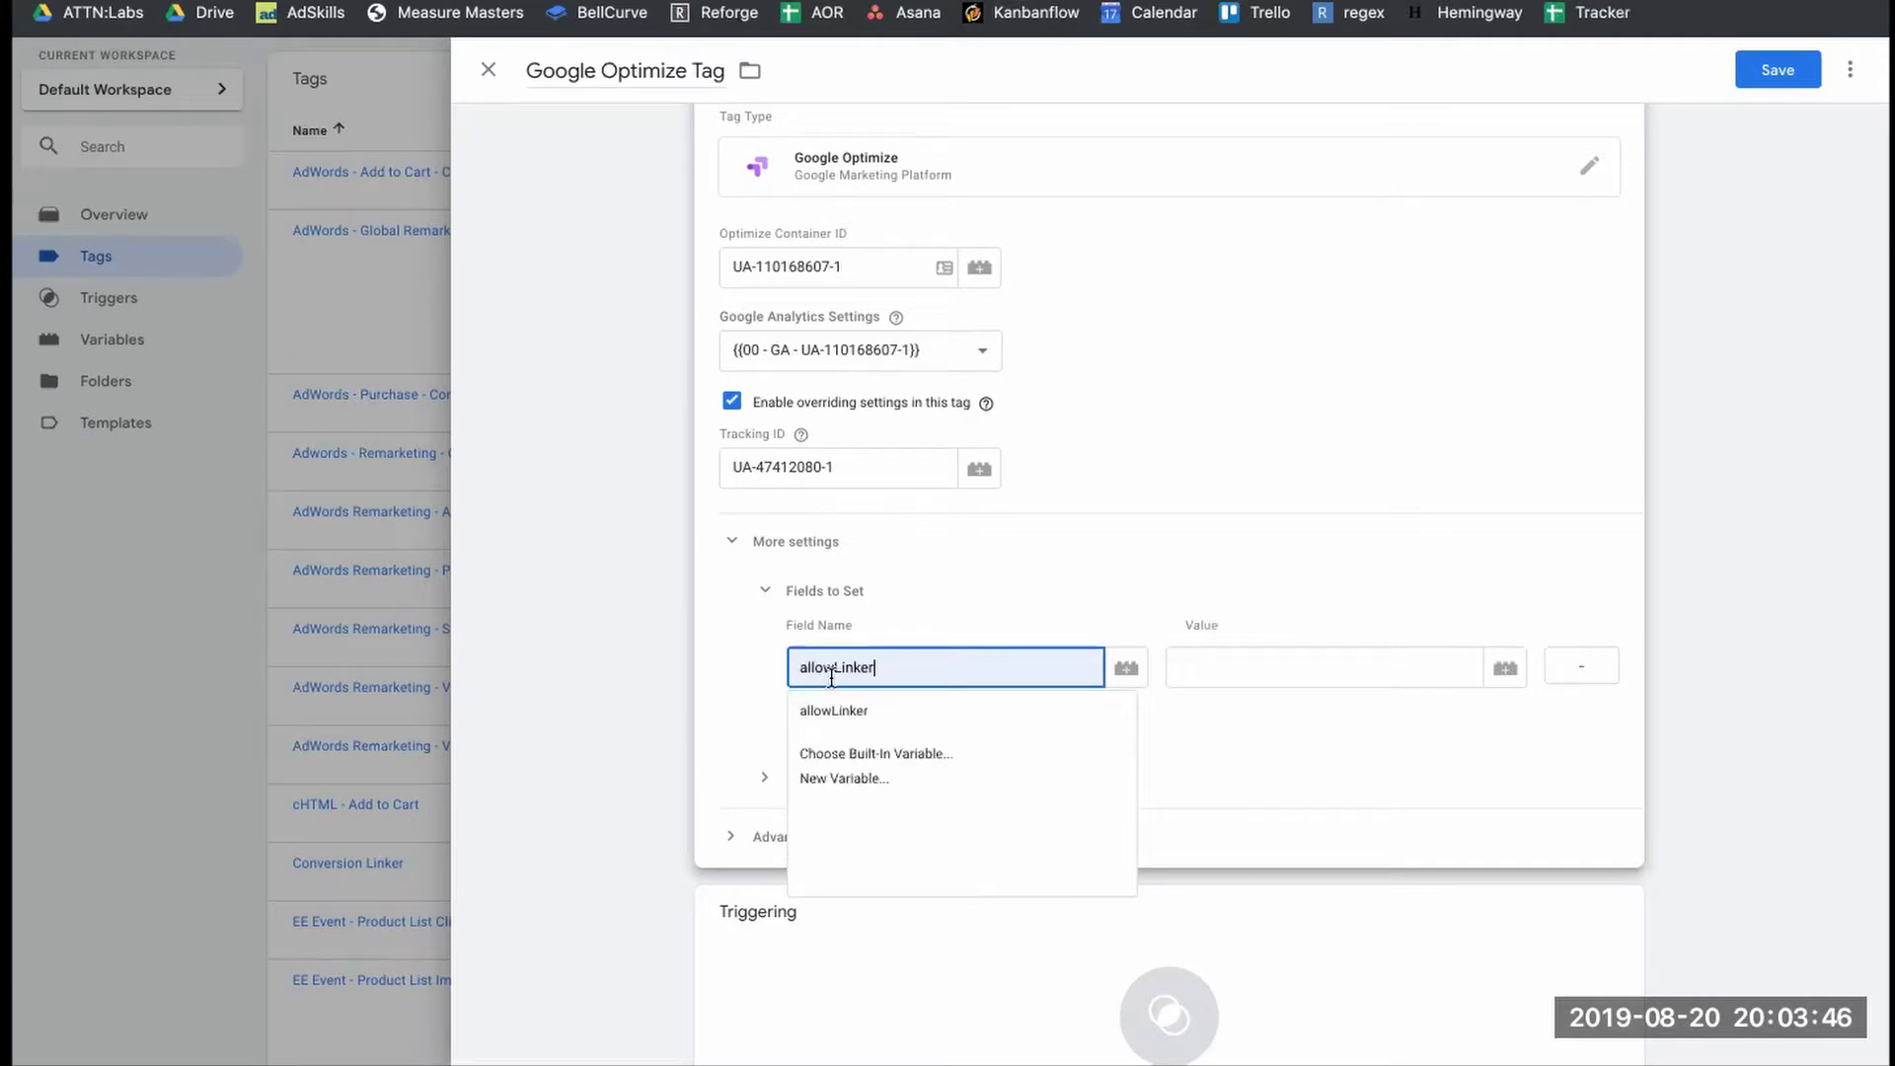
{"action": "left_click", "coordinate": [1219, 665]}
{"action": "type", "text": "true"}
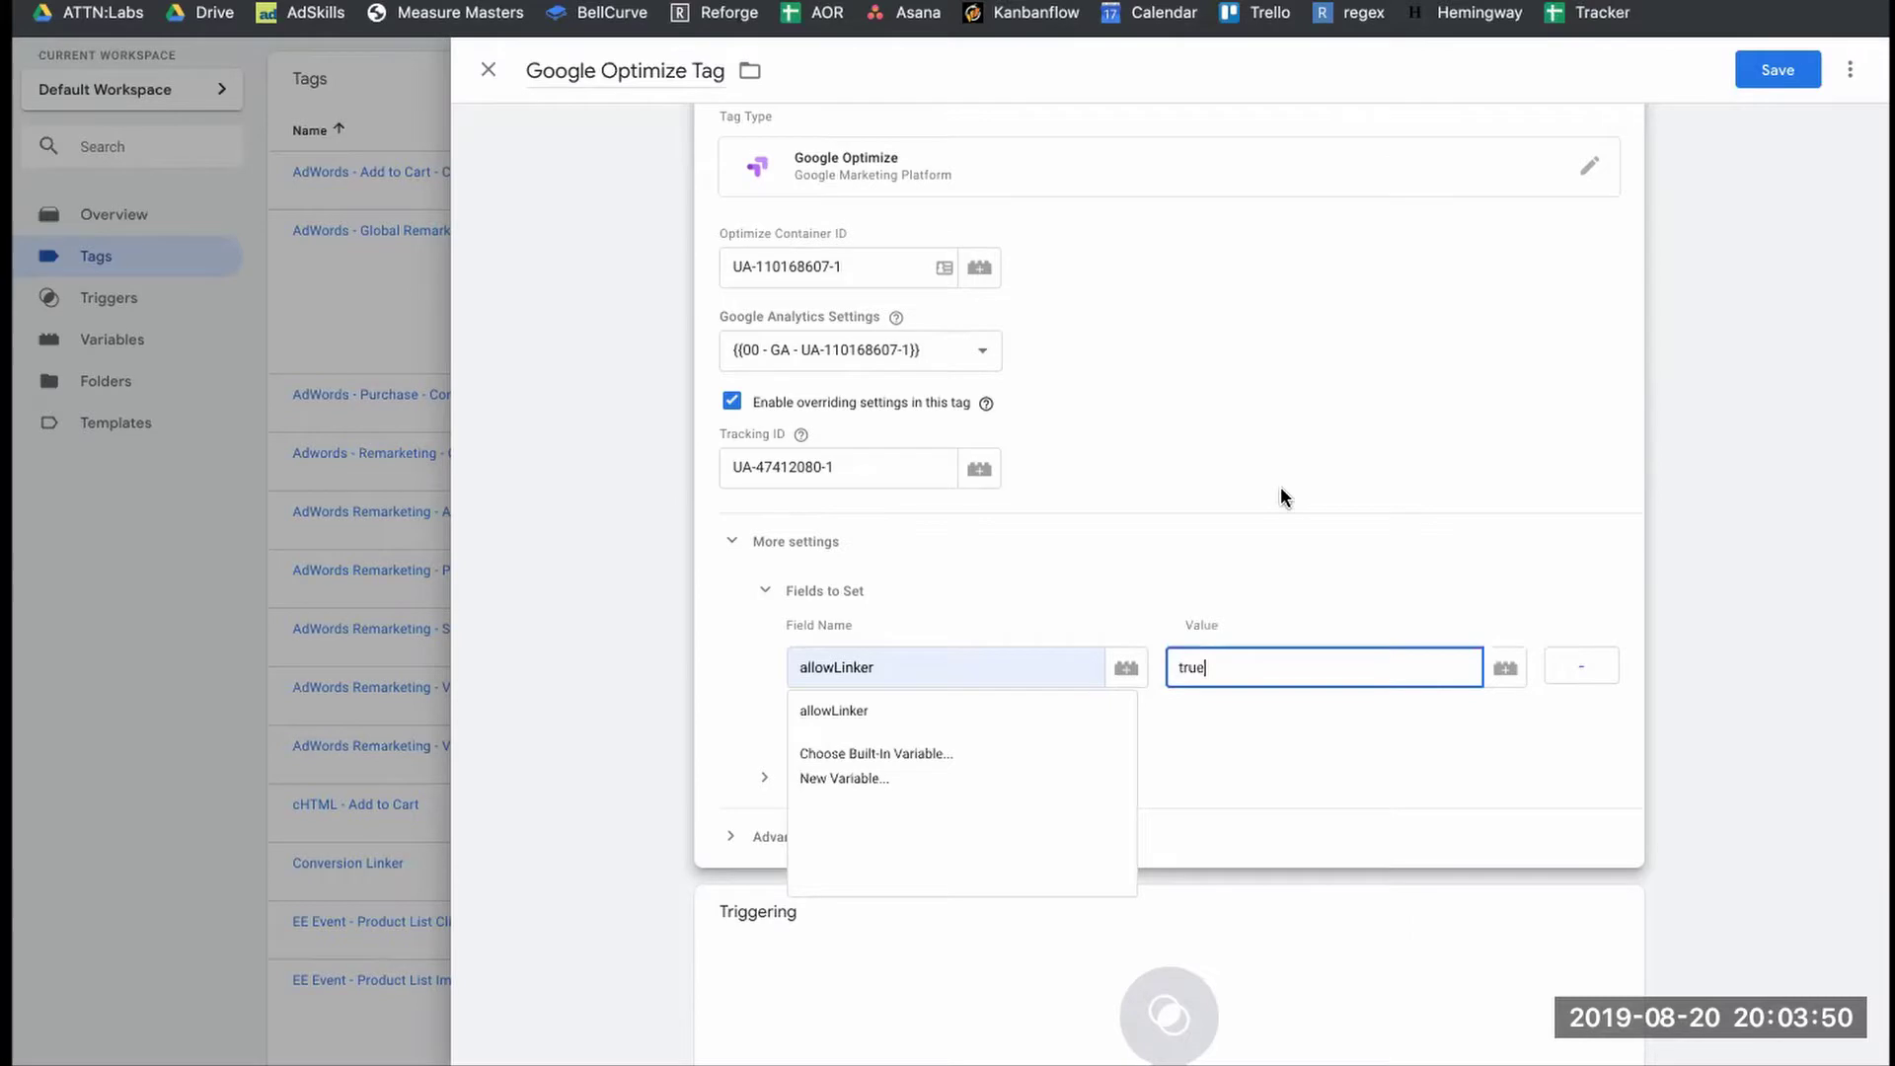
{"action": "left_click", "coordinate": [1282, 488]}
Expand the tag's Advanced Configuration and review its options.
{"action": "scroll", "coordinate": [1281, 493], "scroll_direction": "down", "scroll_amount": 2}
{"action": "left_click", "coordinate": [897, 654]}
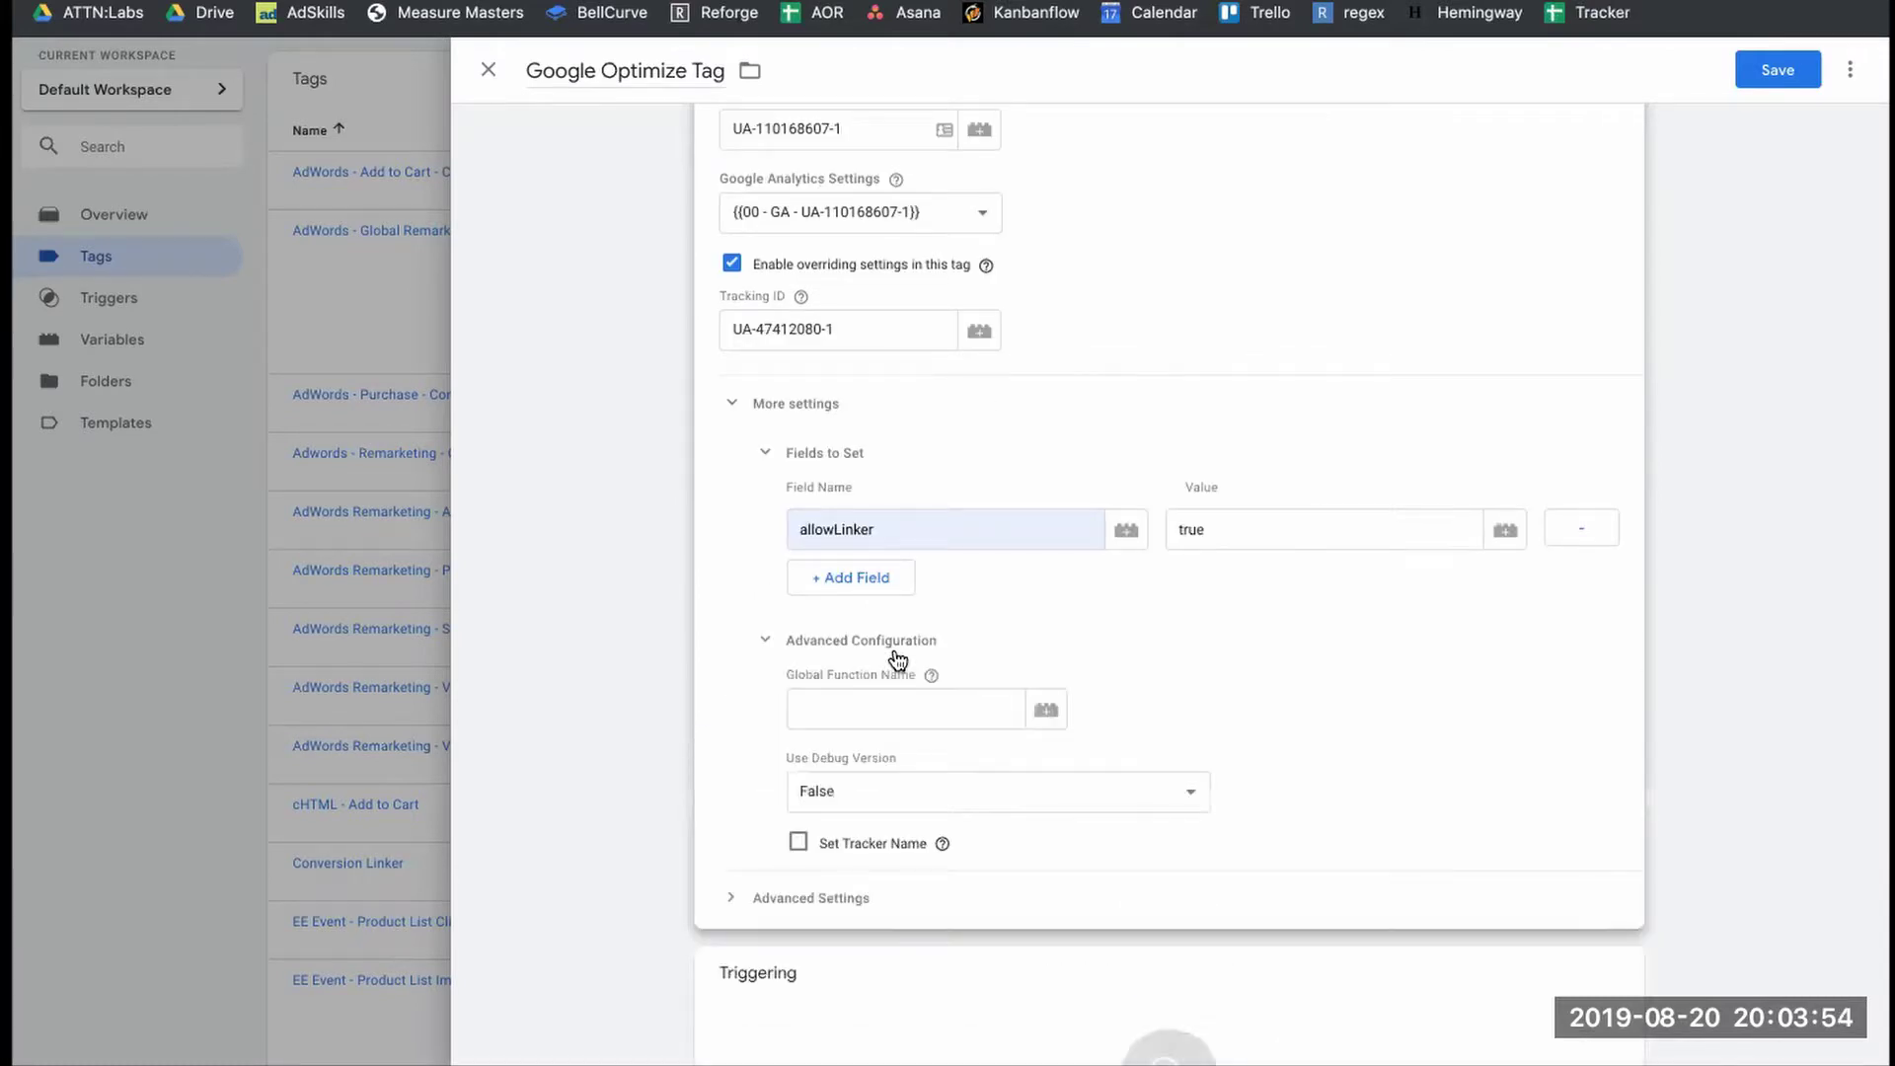
{"action": "scroll", "coordinate": [1133, 691], "scroll_direction": "down", "scroll_amount": 3}
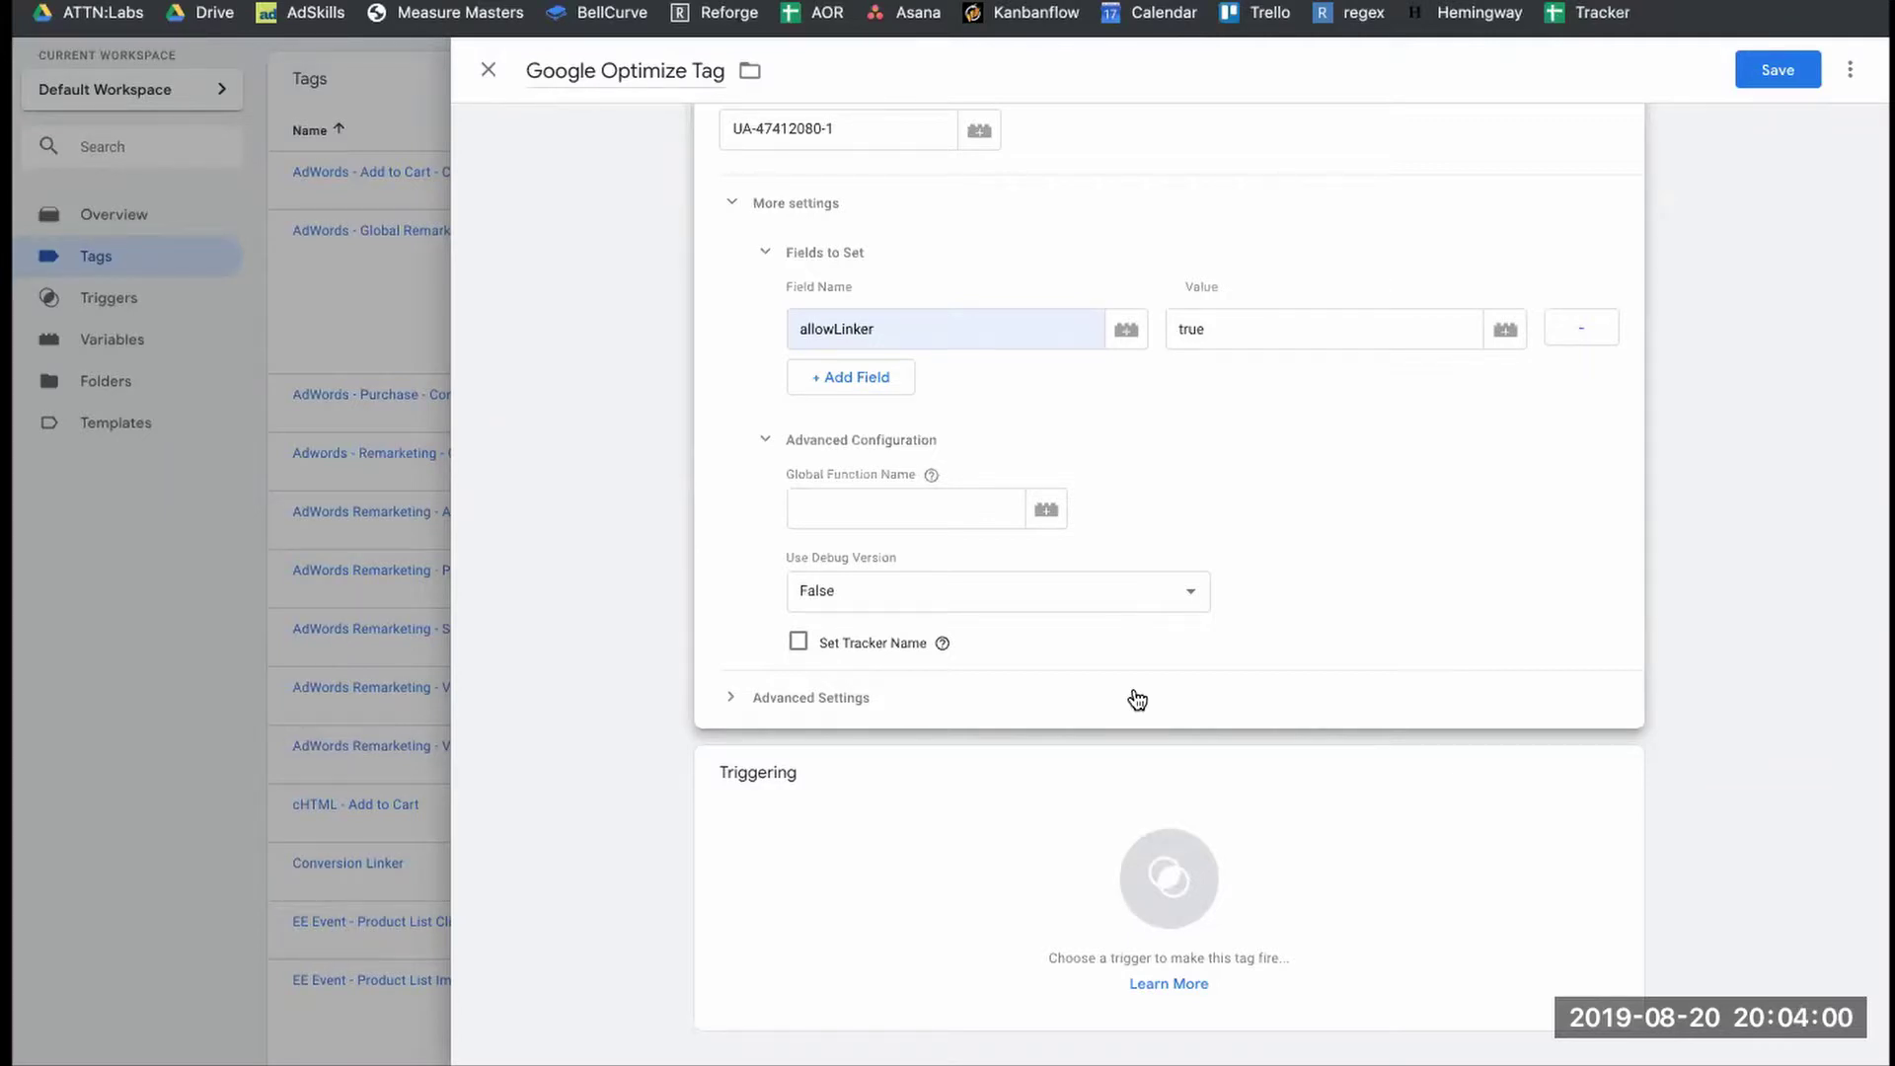
Set the Google Optimize Tag to fire on the All Pages trigger and save the tag.
{"action": "left_click", "coordinate": [1121, 809]}
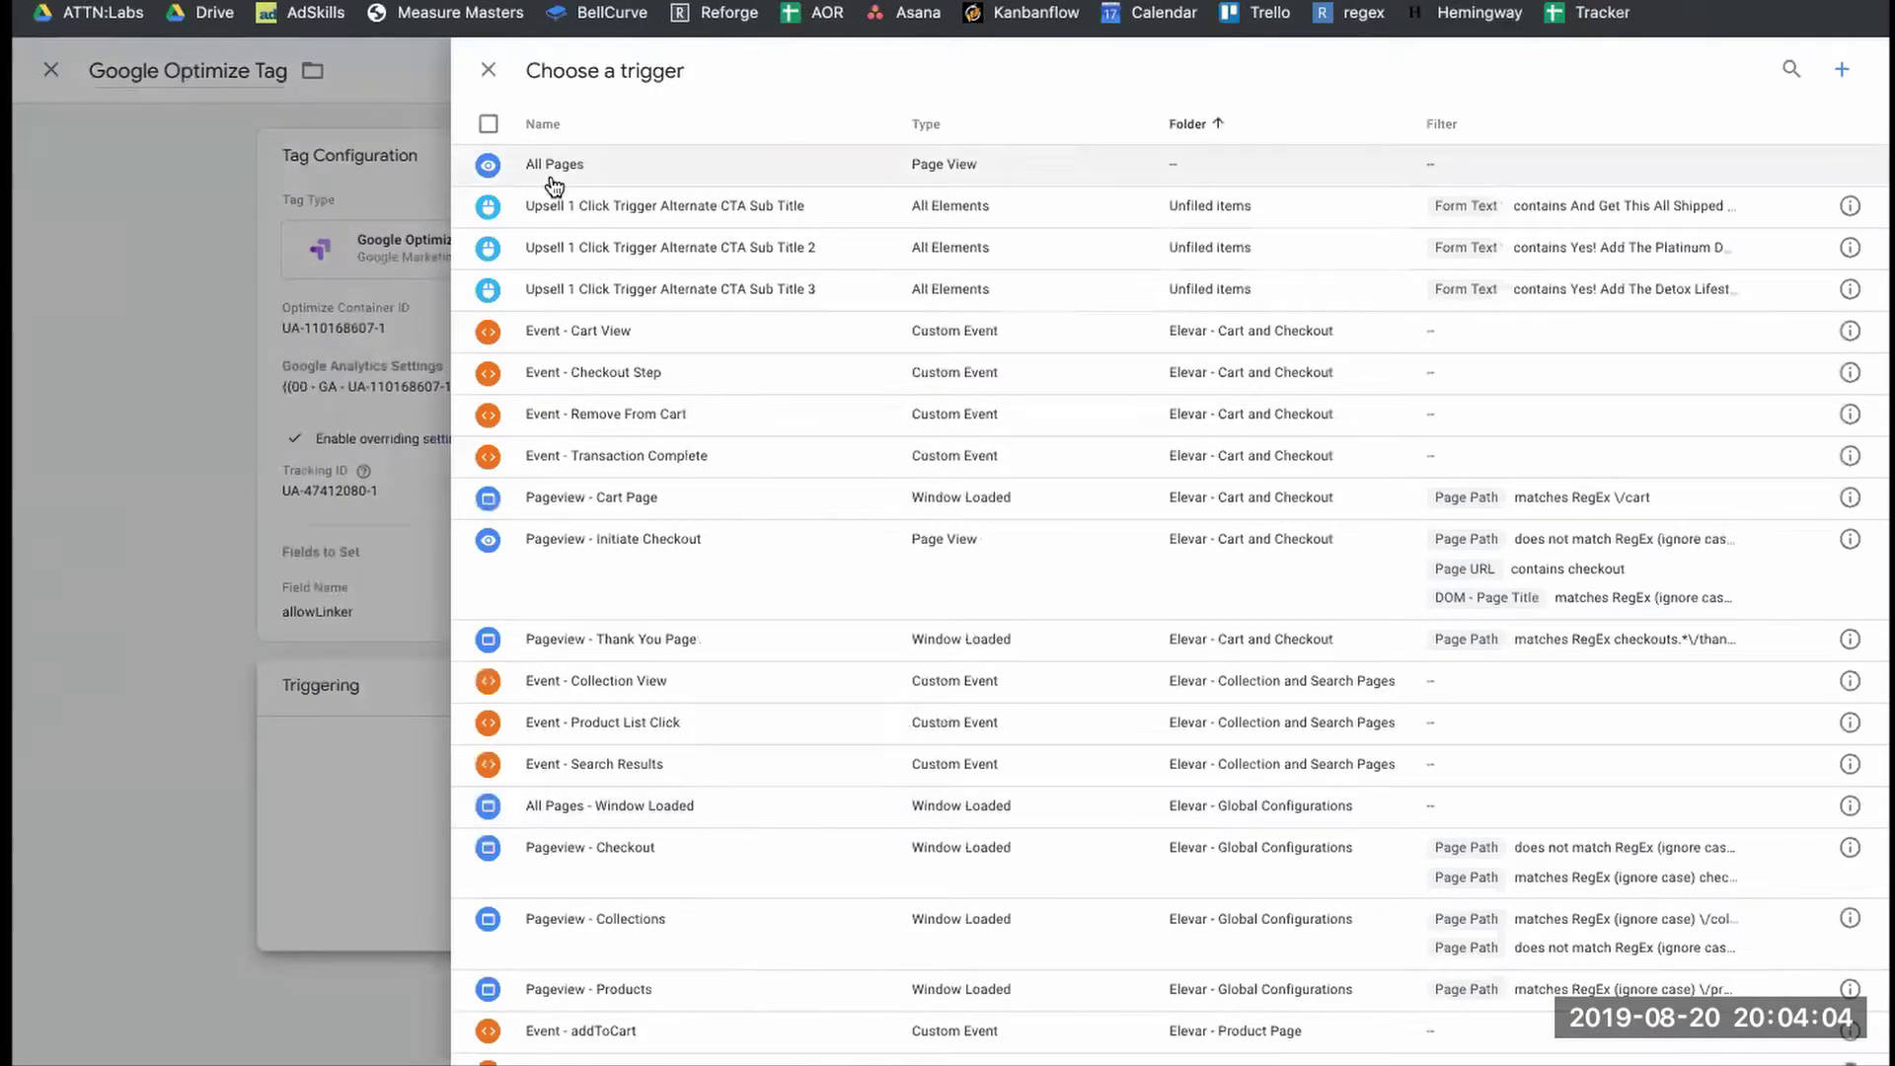
{"action": "left_click", "coordinate": [584, 166]}
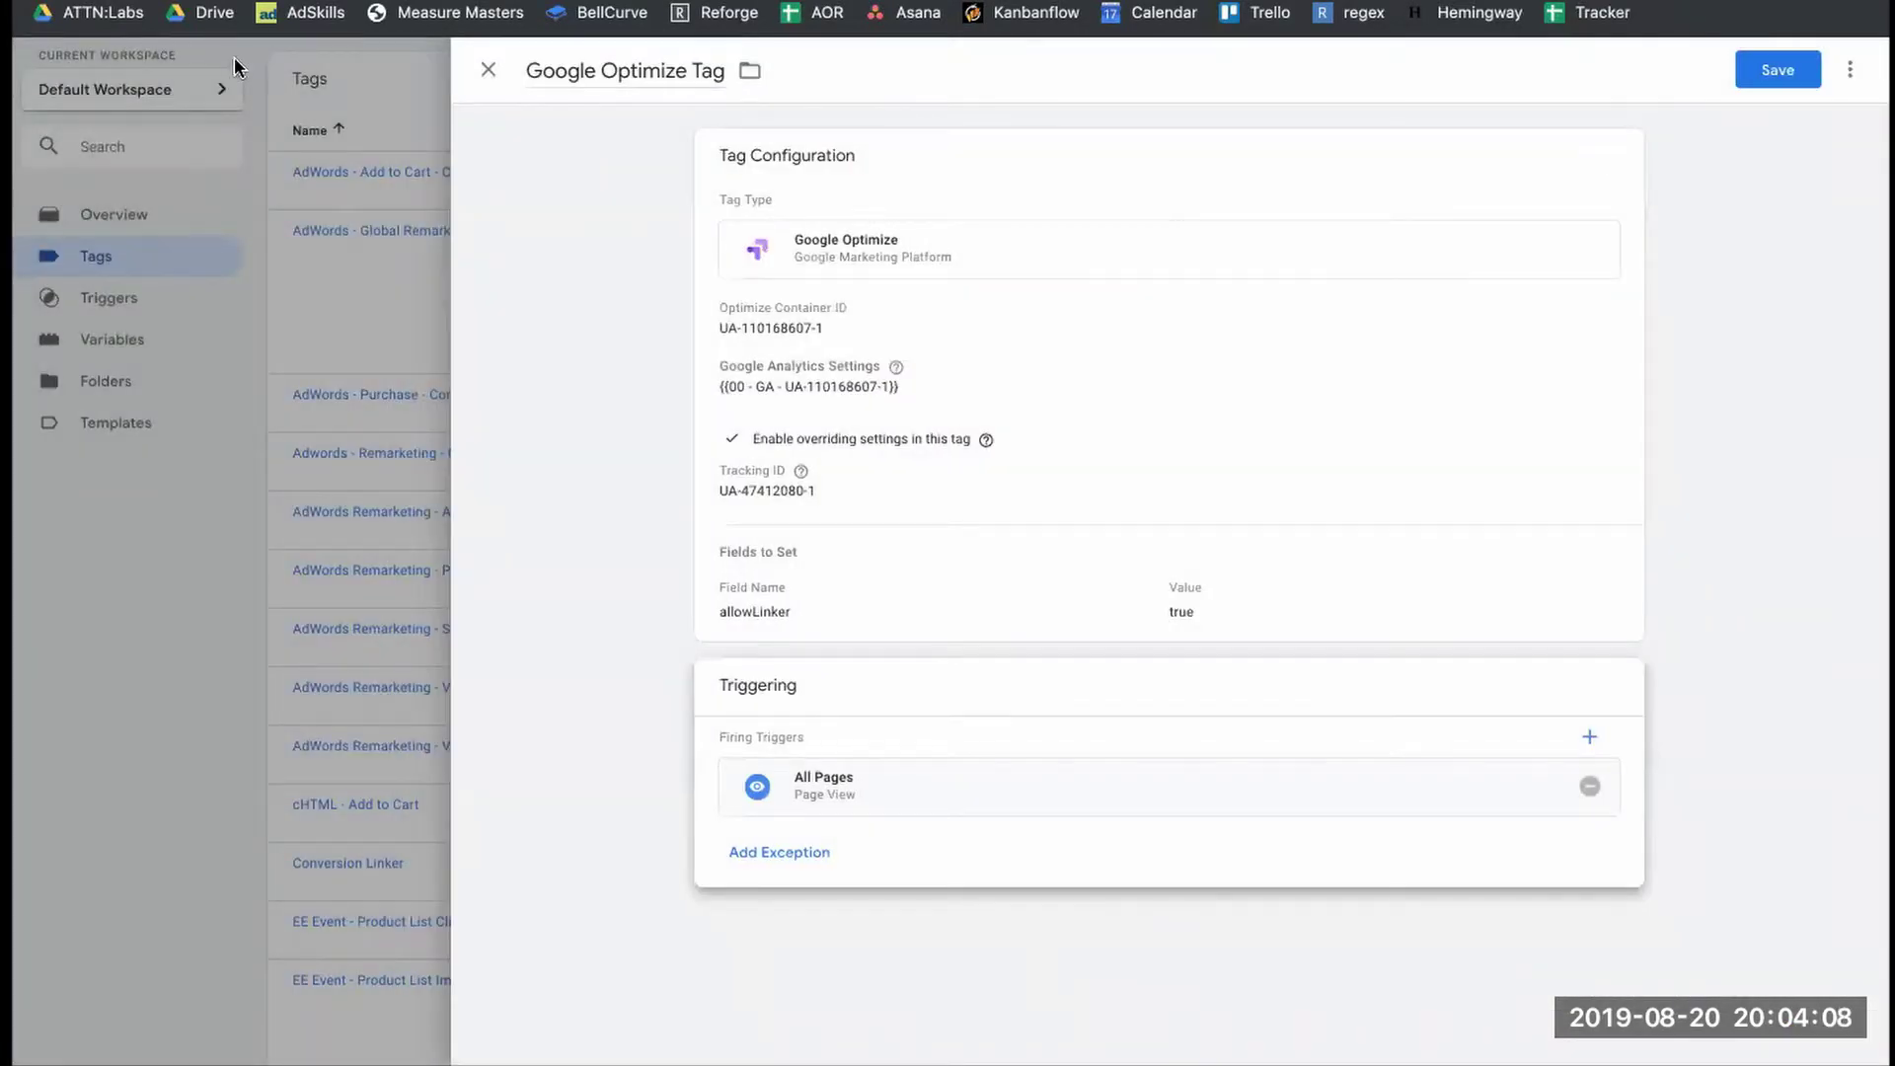
{"action": "left_click", "coordinate": [1774, 71]}
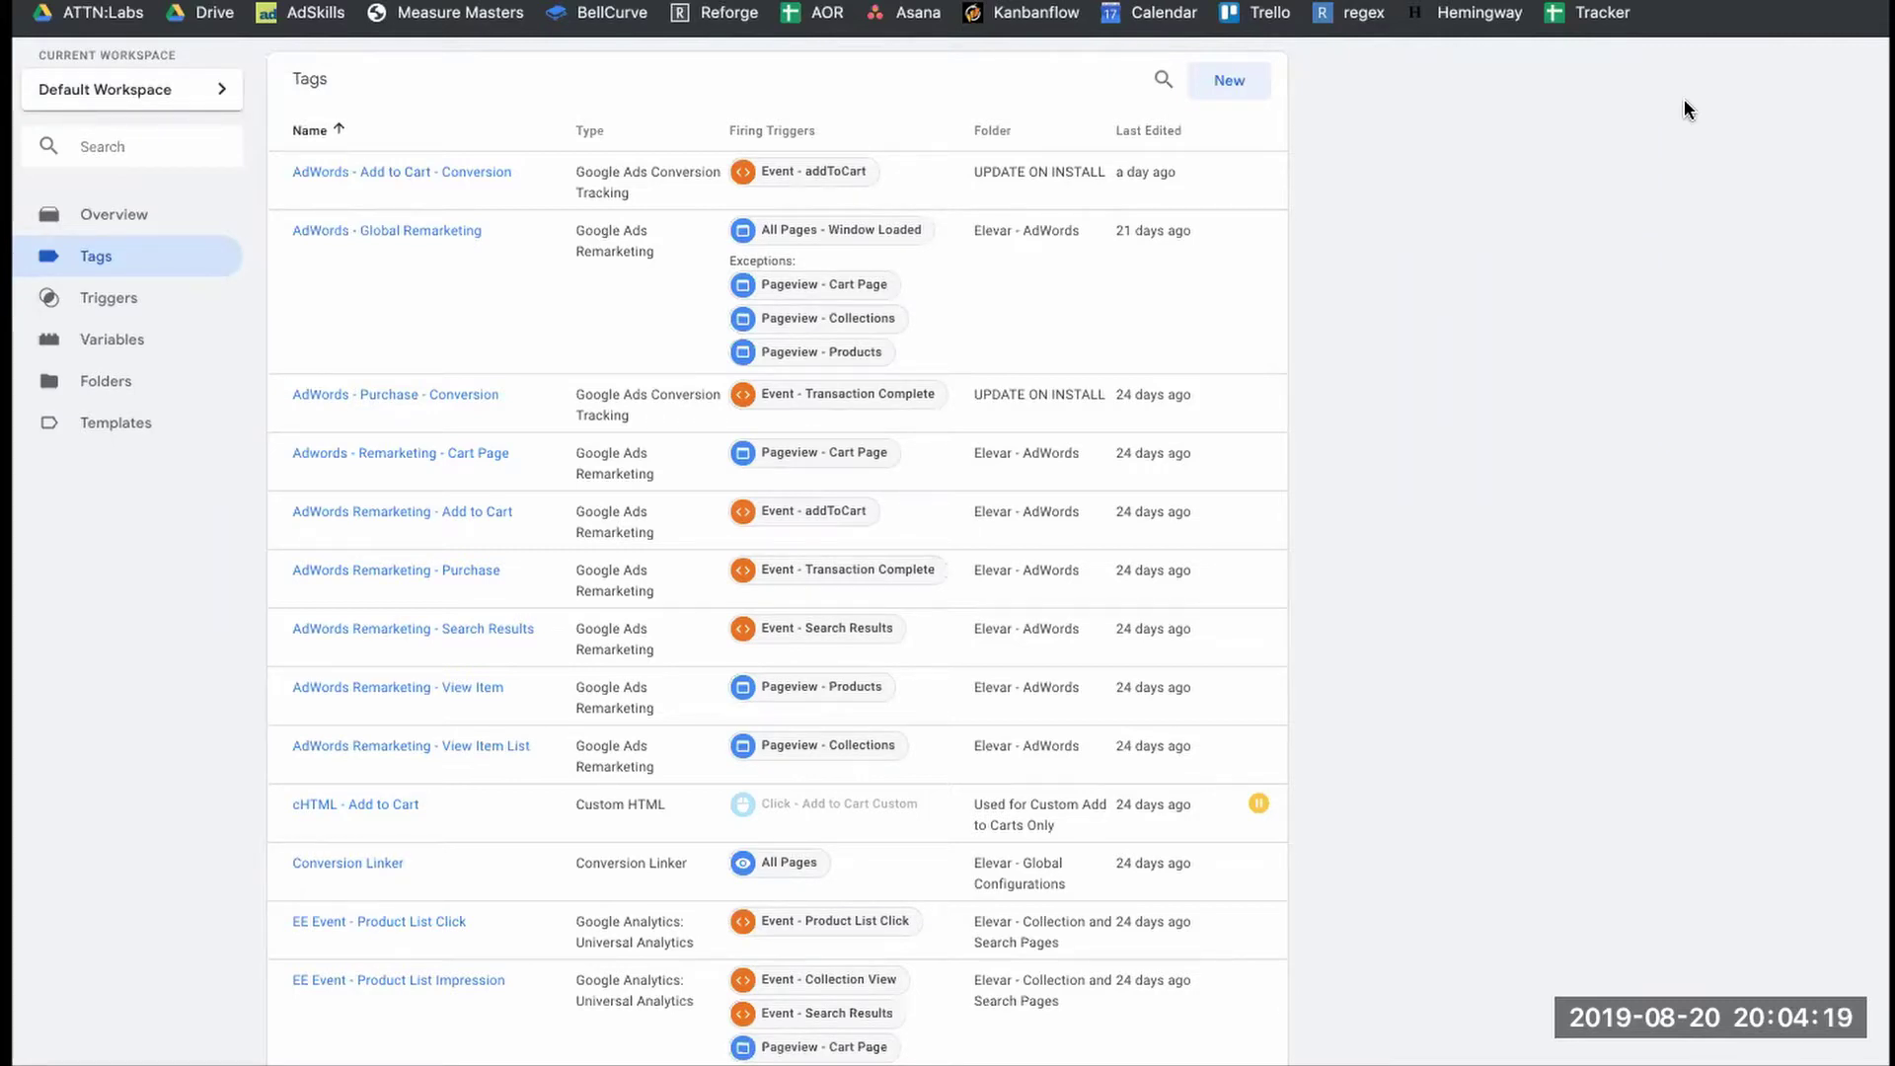
Examine the tracking ID, fields to set and other settings of the user-defined "00 - GA" variable, and close it without changes.
{"action": "left_click", "coordinate": [126, 343]}
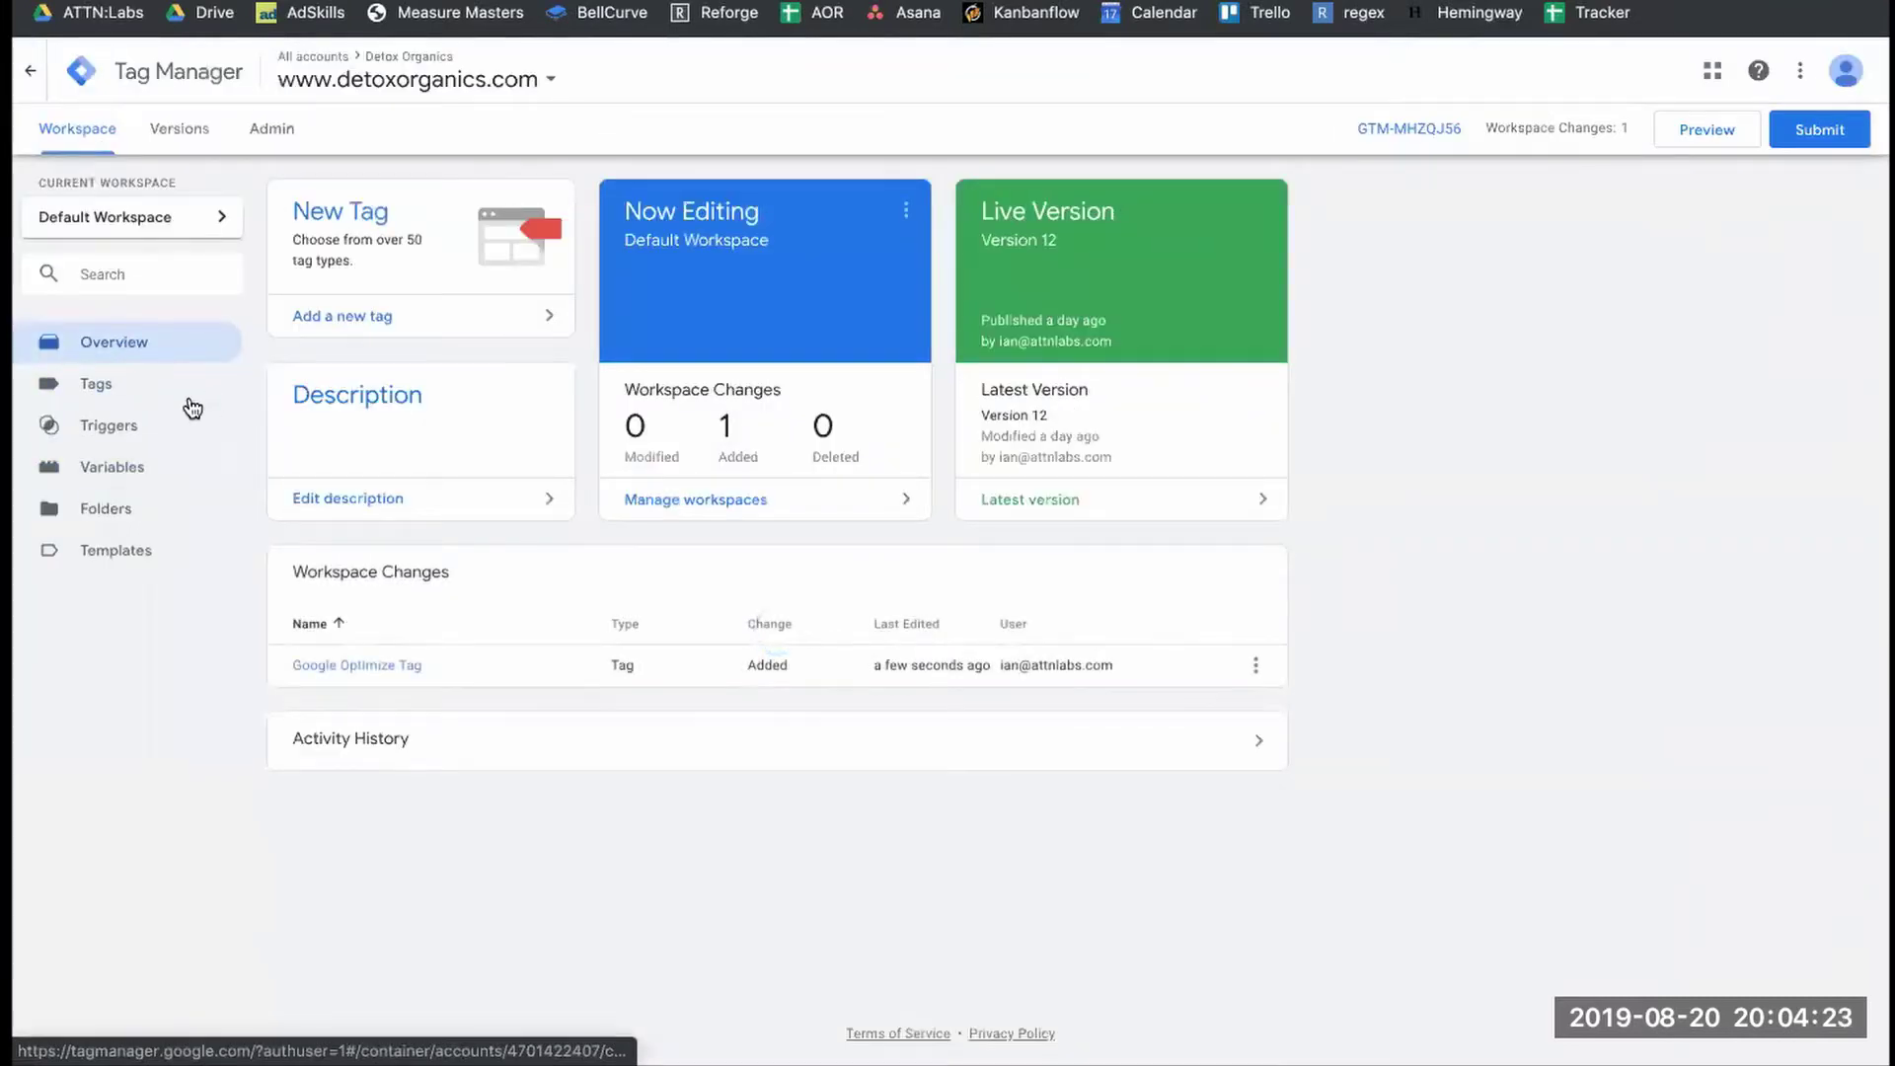
{"action": "left_click", "coordinate": [133, 480]}
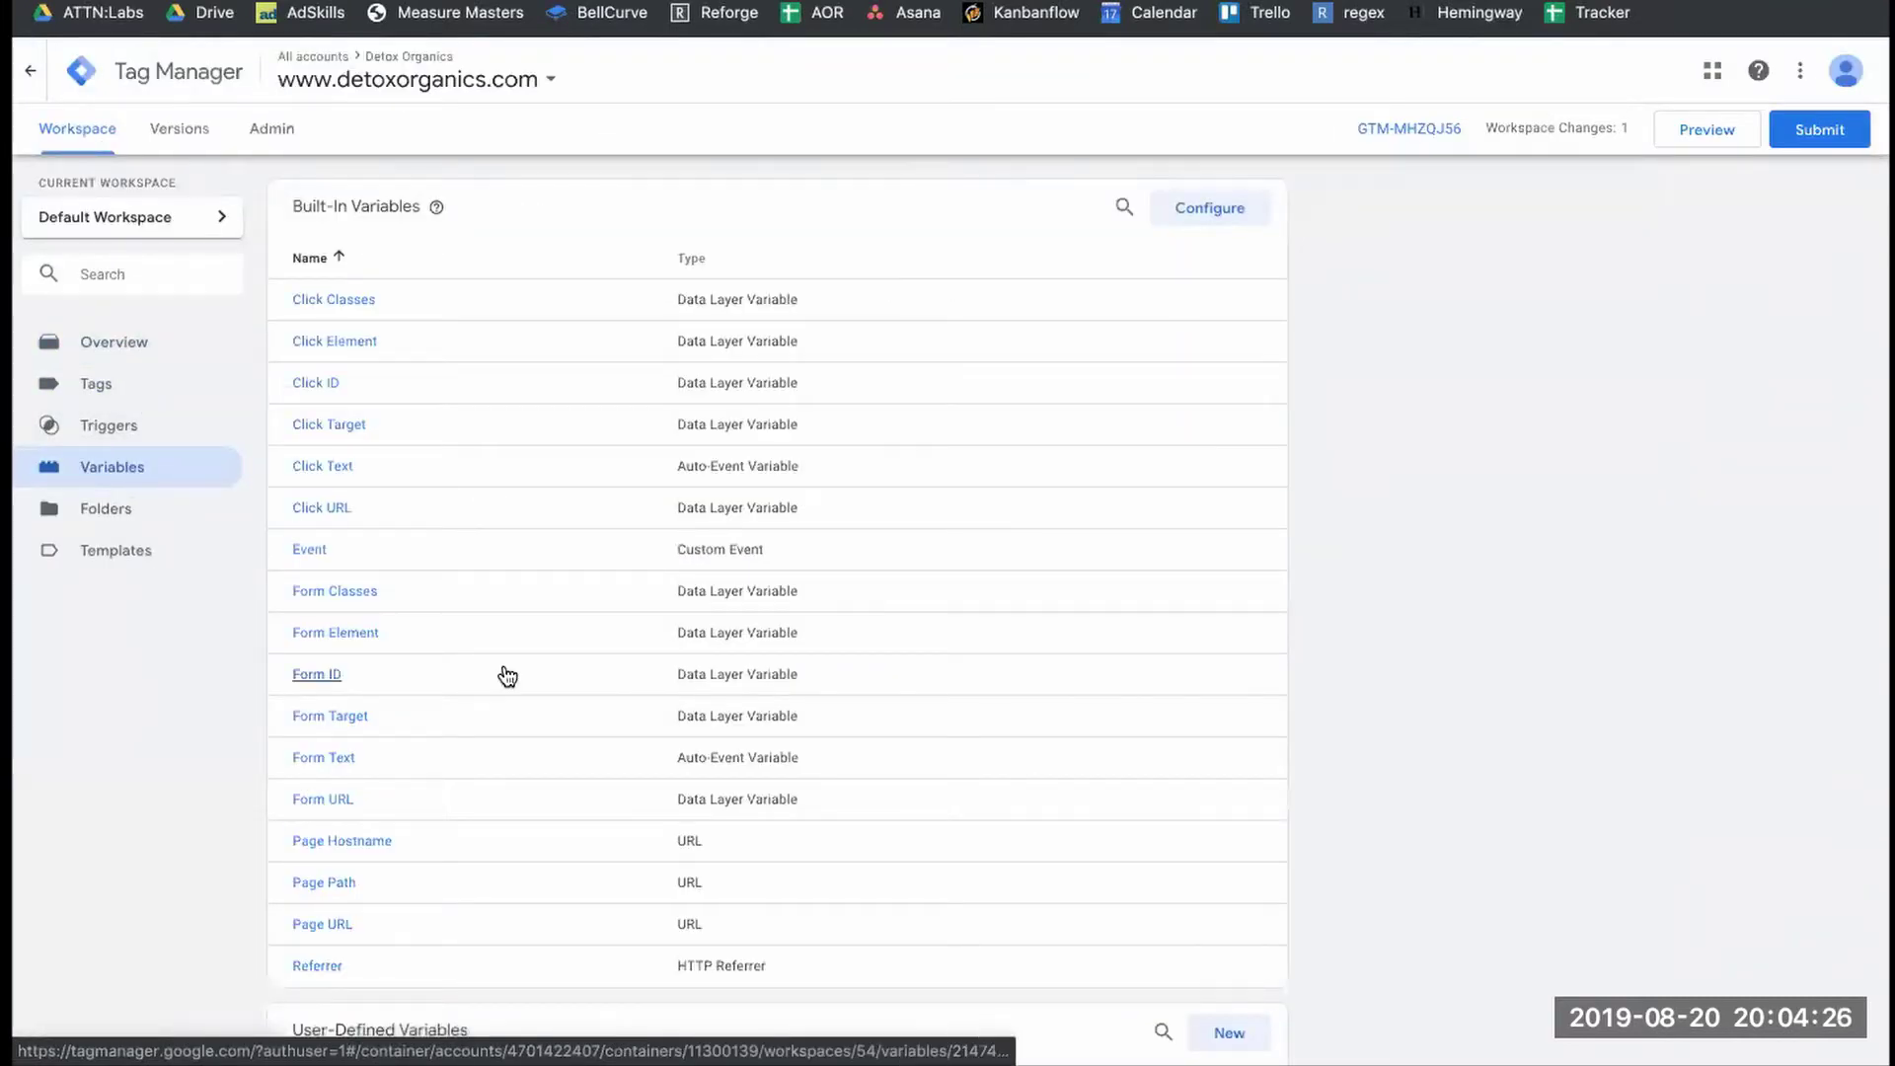
{"action": "scroll", "coordinate": [504, 672], "scroll_direction": "down", "scroll_amount": 10}
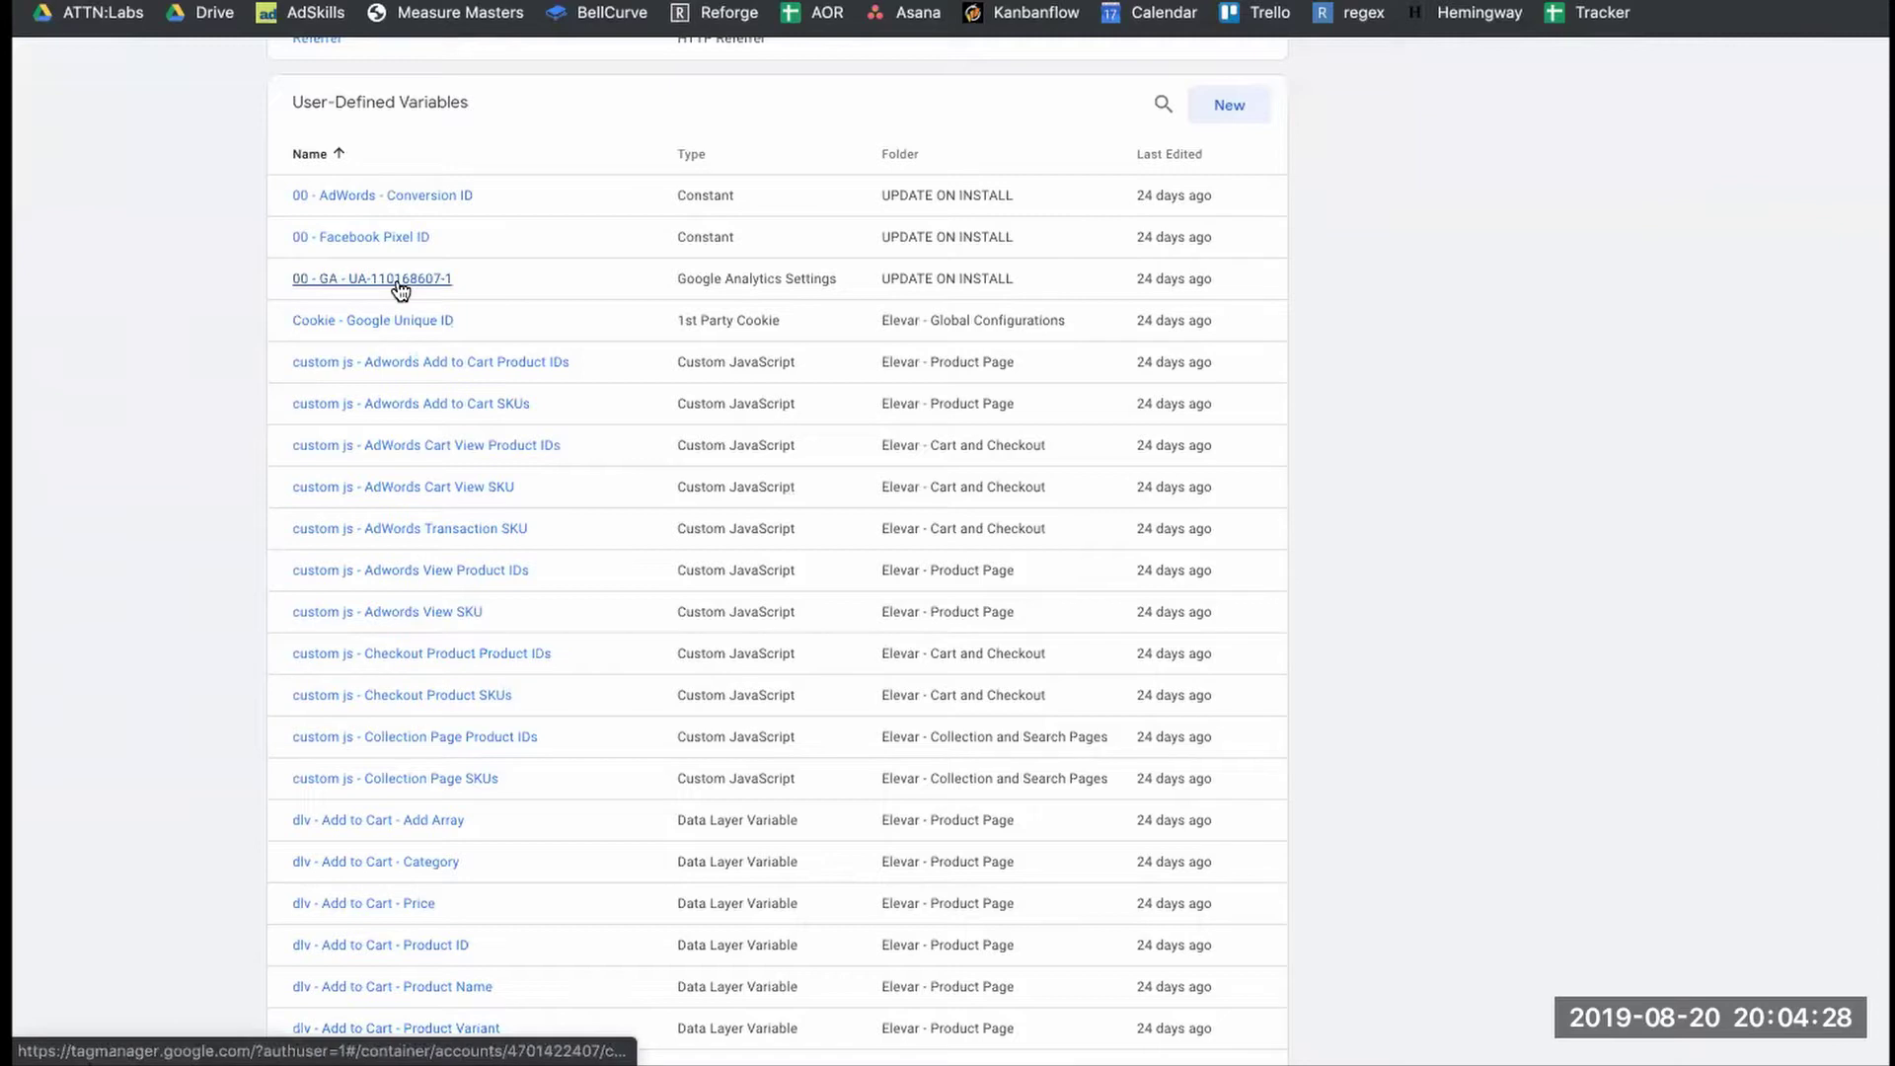
{"action": "left_click", "coordinate": [398, 279]}
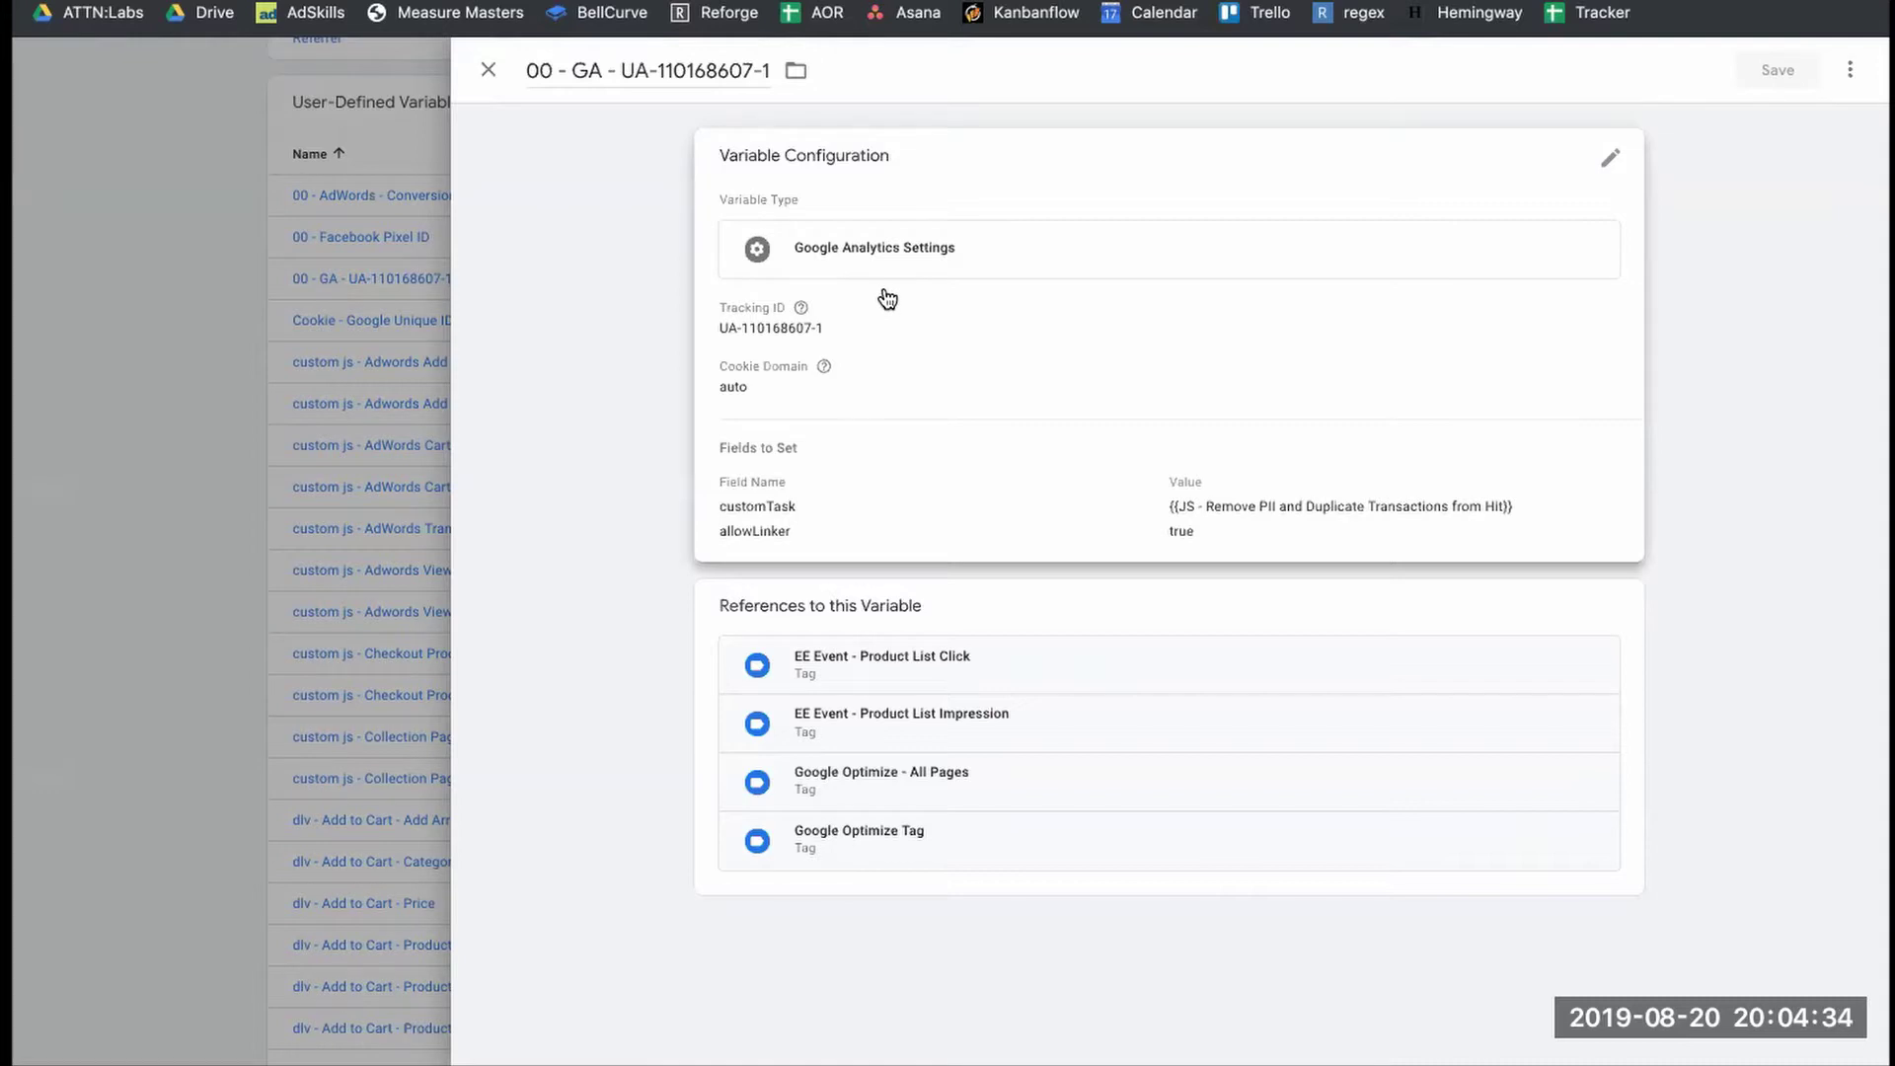
{"action": "left_click", "coordinate": [762, 492]}
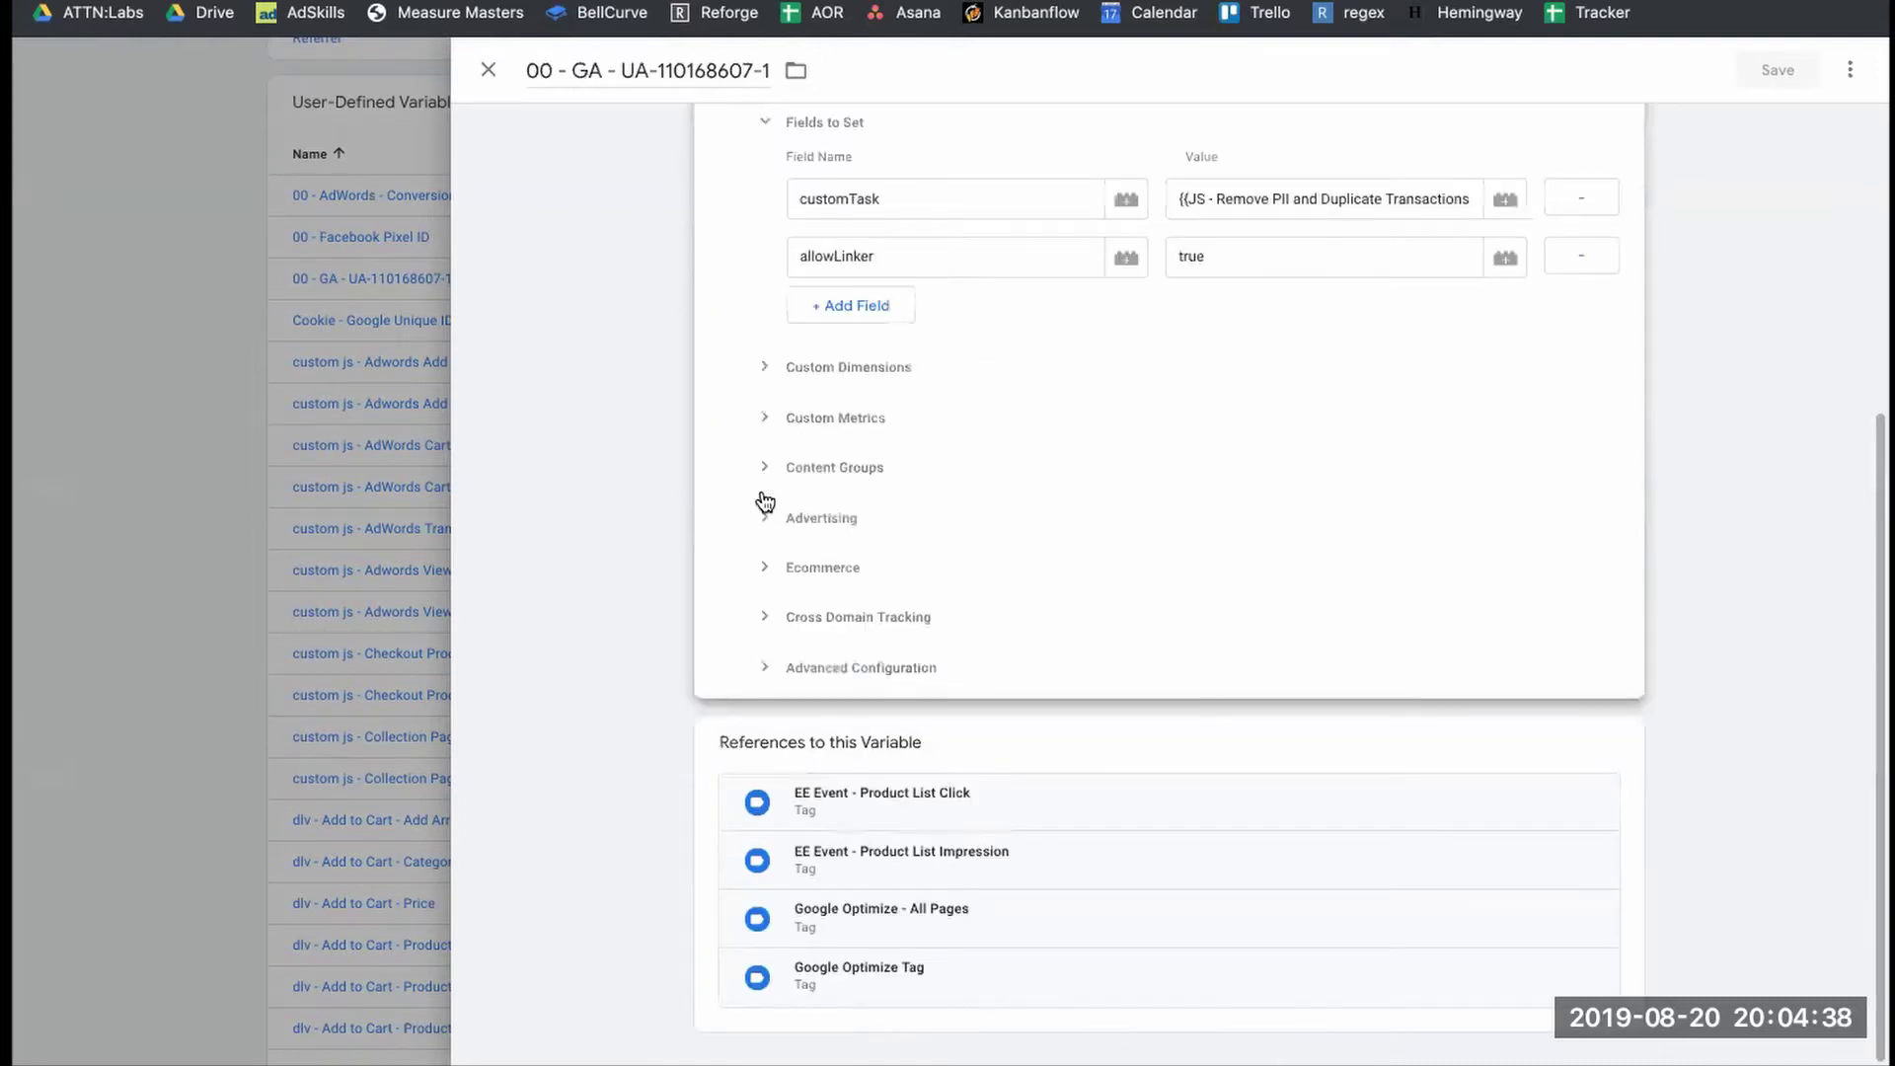
{"action": "scroll", "coordinate": [765, 501], "scroll_direction": "up", "scroll_amount": 2}
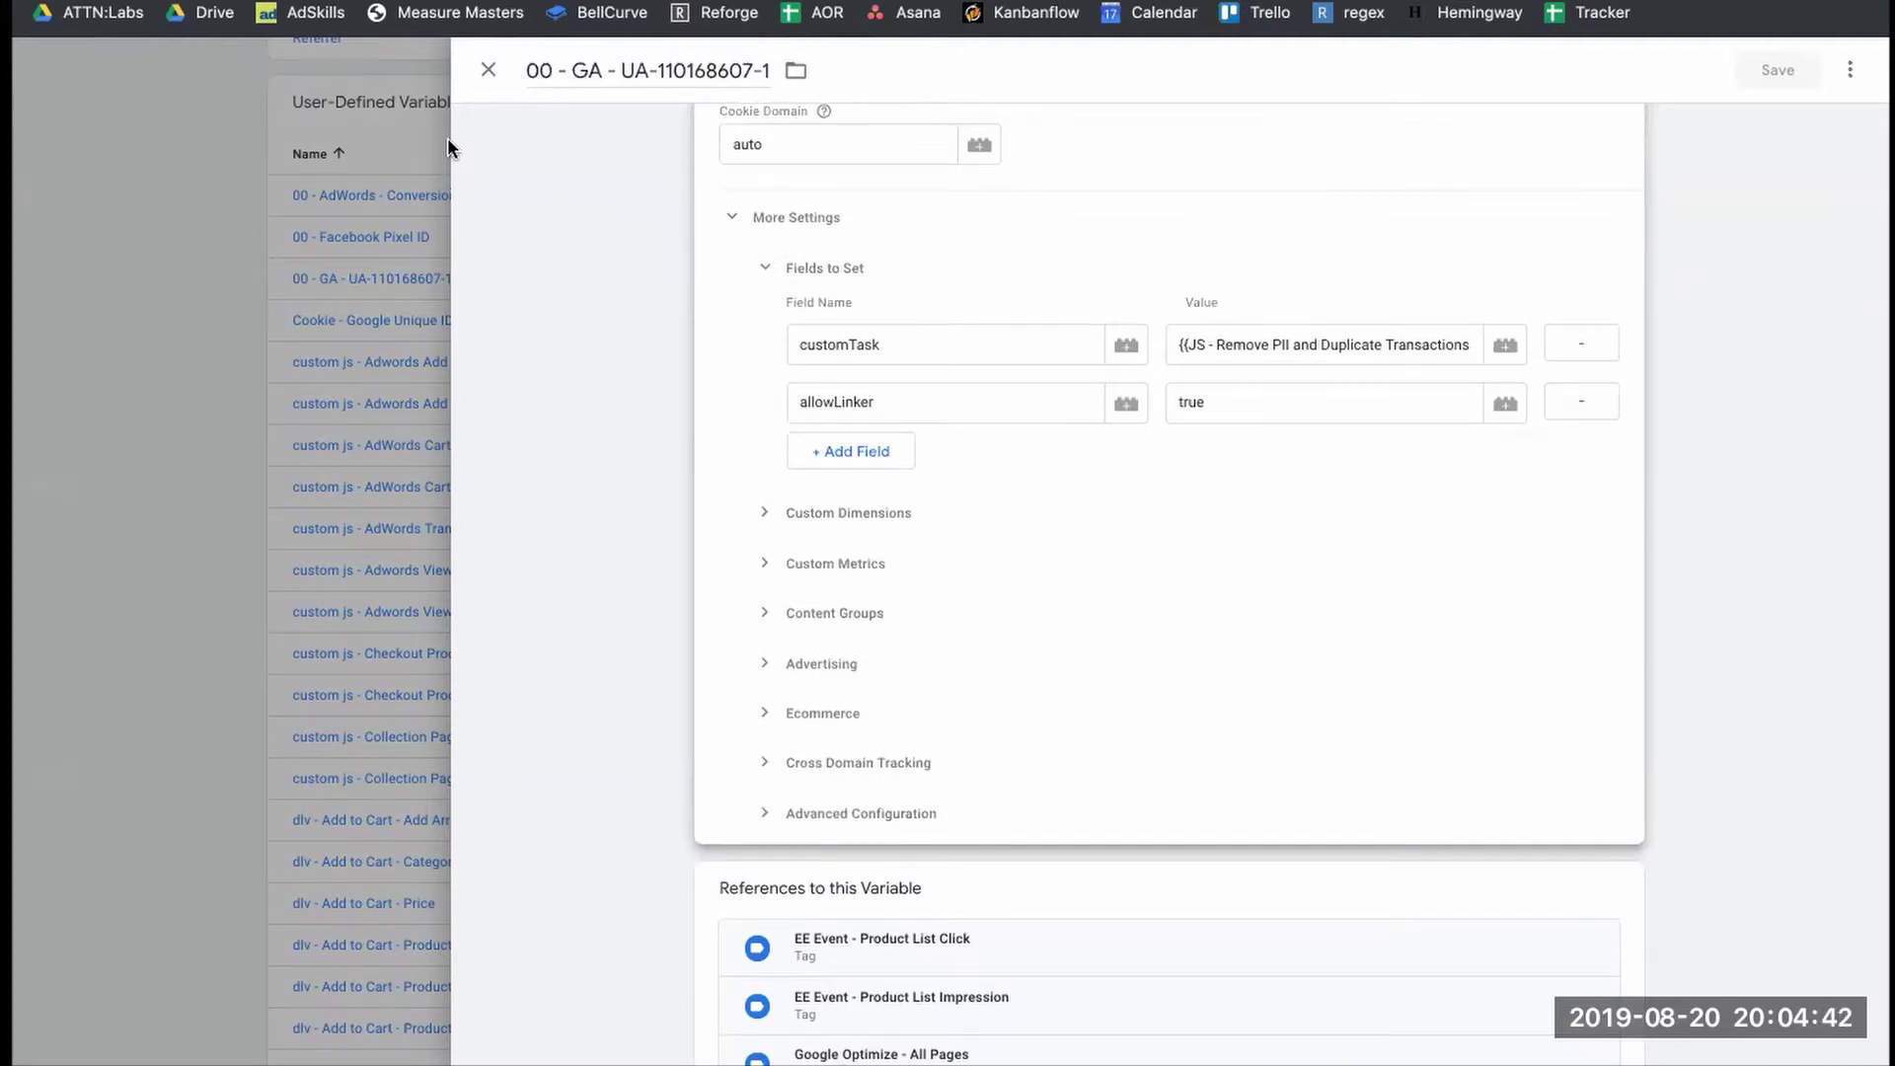
{"action": "left_click", "coordinate": [488, 70]}
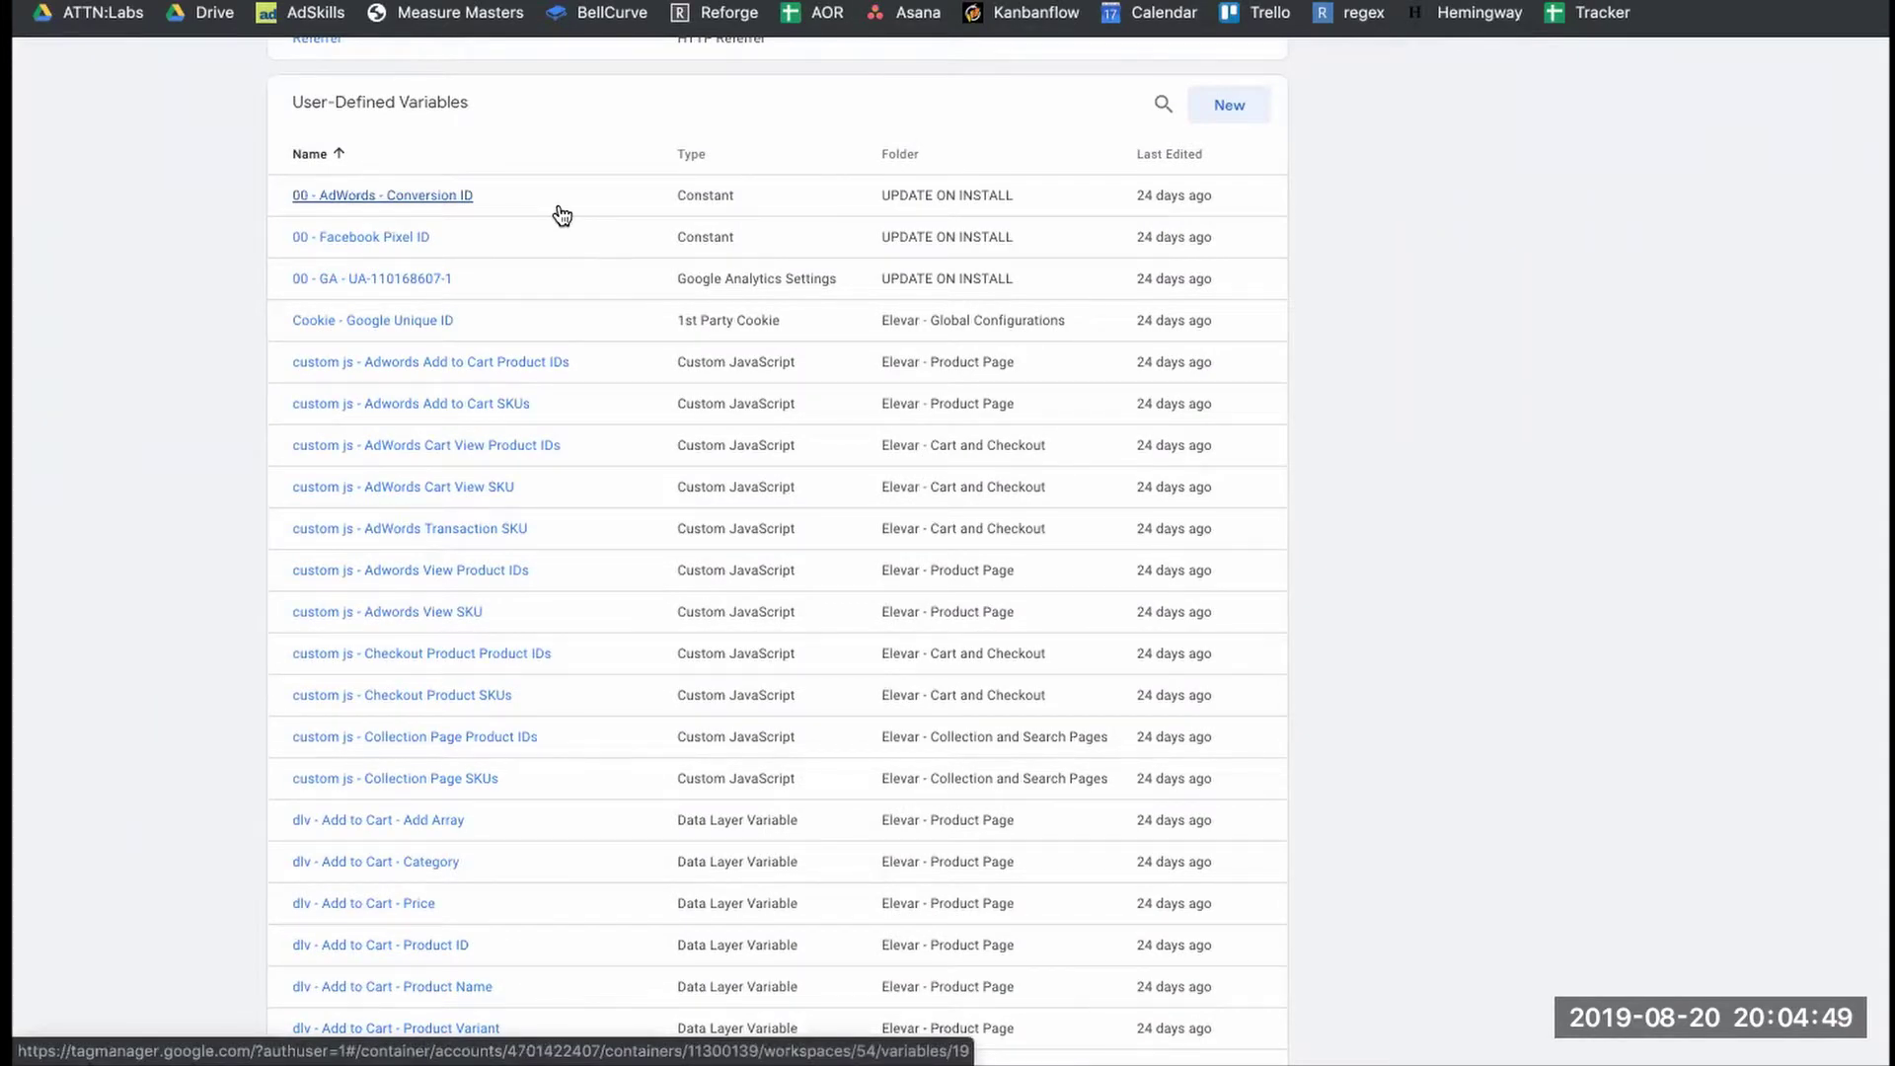
{"action": "scroll", "coordinate": [637, 287], "scroll_direction": "up", "scroll_amount": 8}
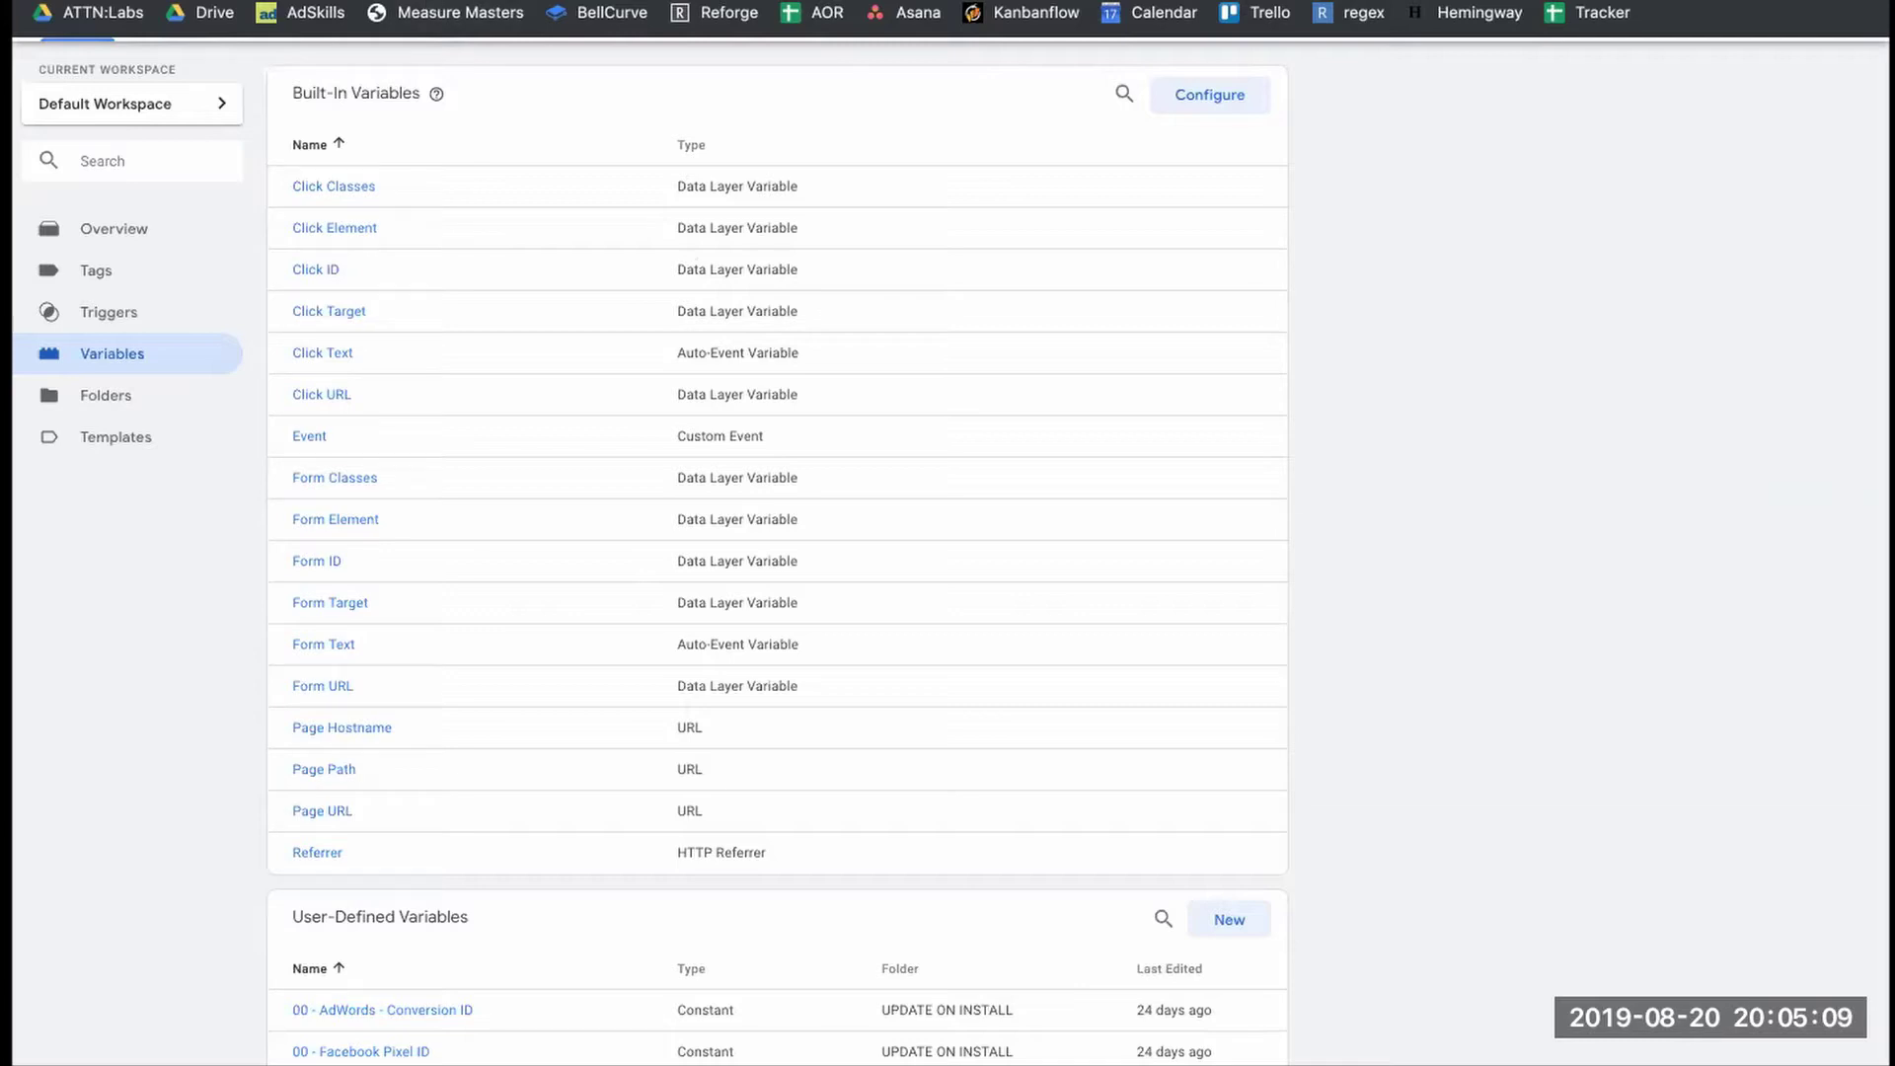
Switch to Google Optimize and open the anti-flicker snippet help article from the Optimize installation instructions.
{"action": "key", "text": "ctrl+Tab"}
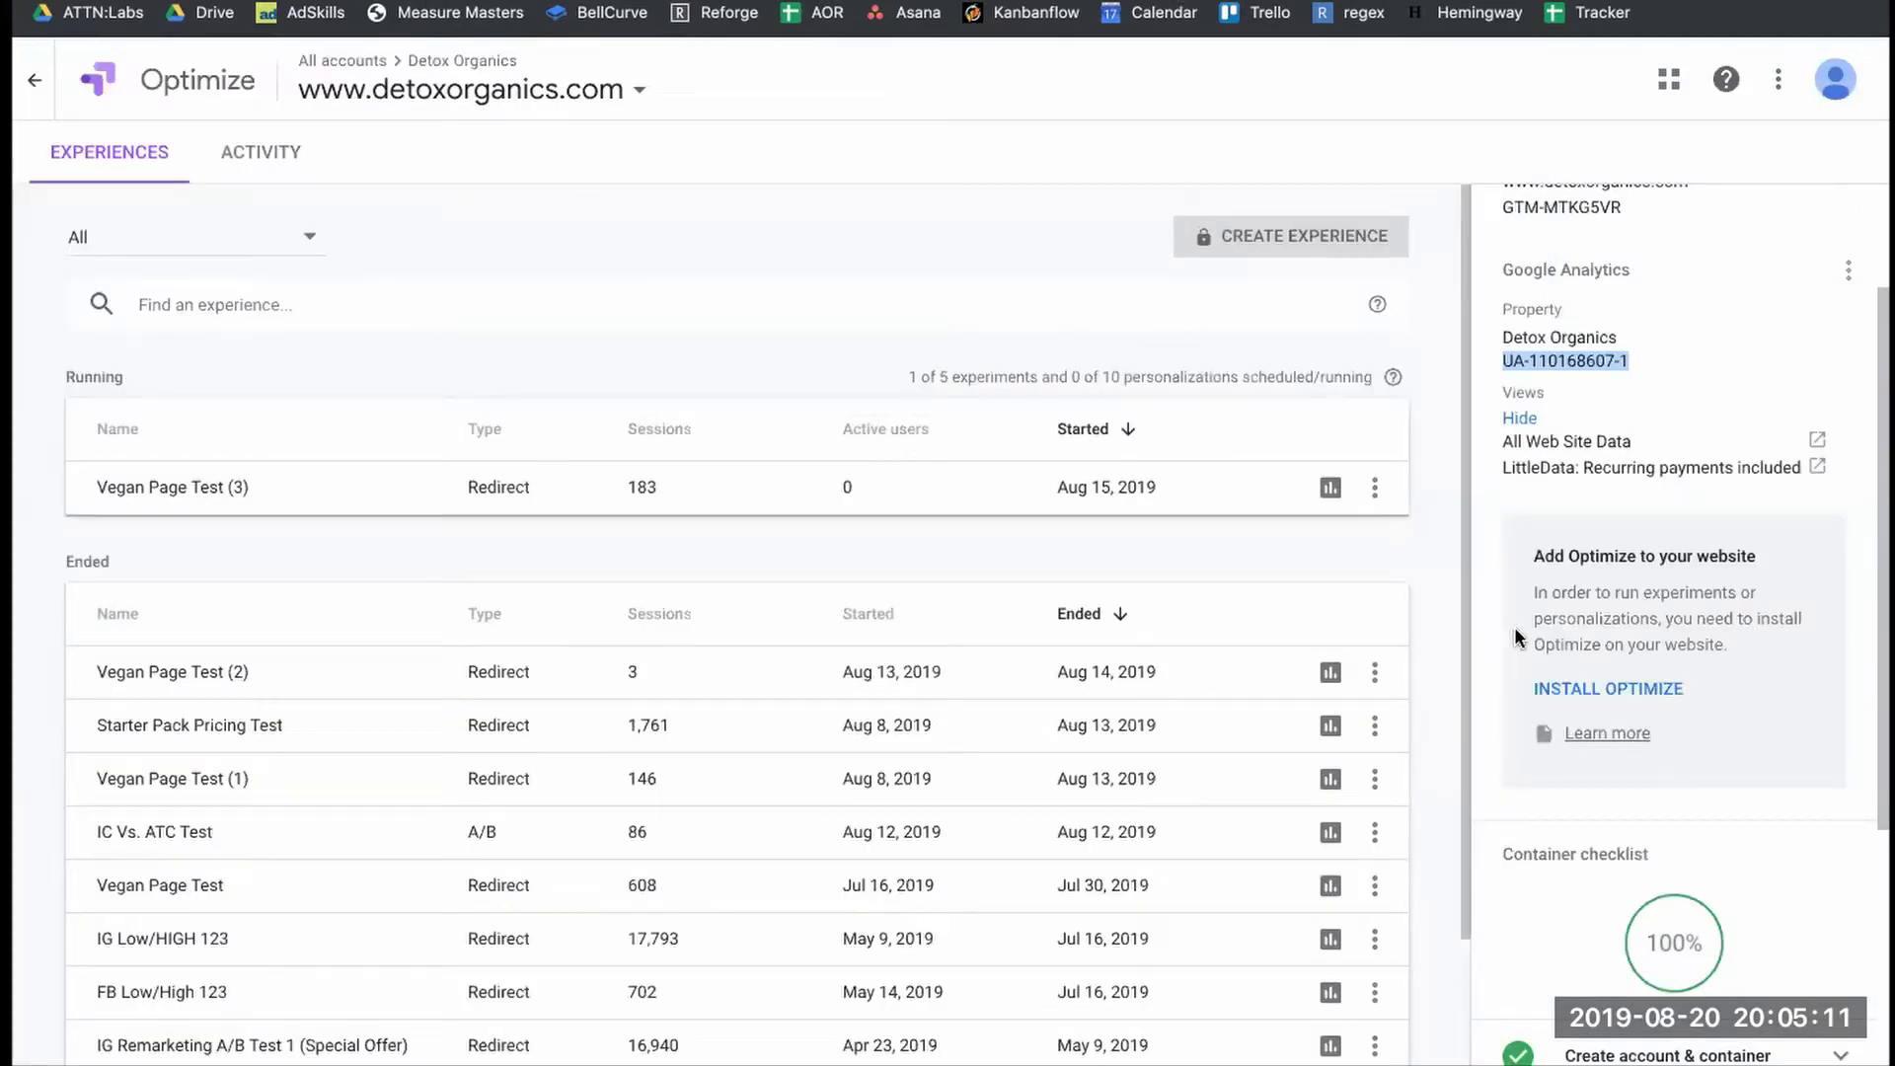
{"action": "left_click", "coordinate": [1619, 689]}
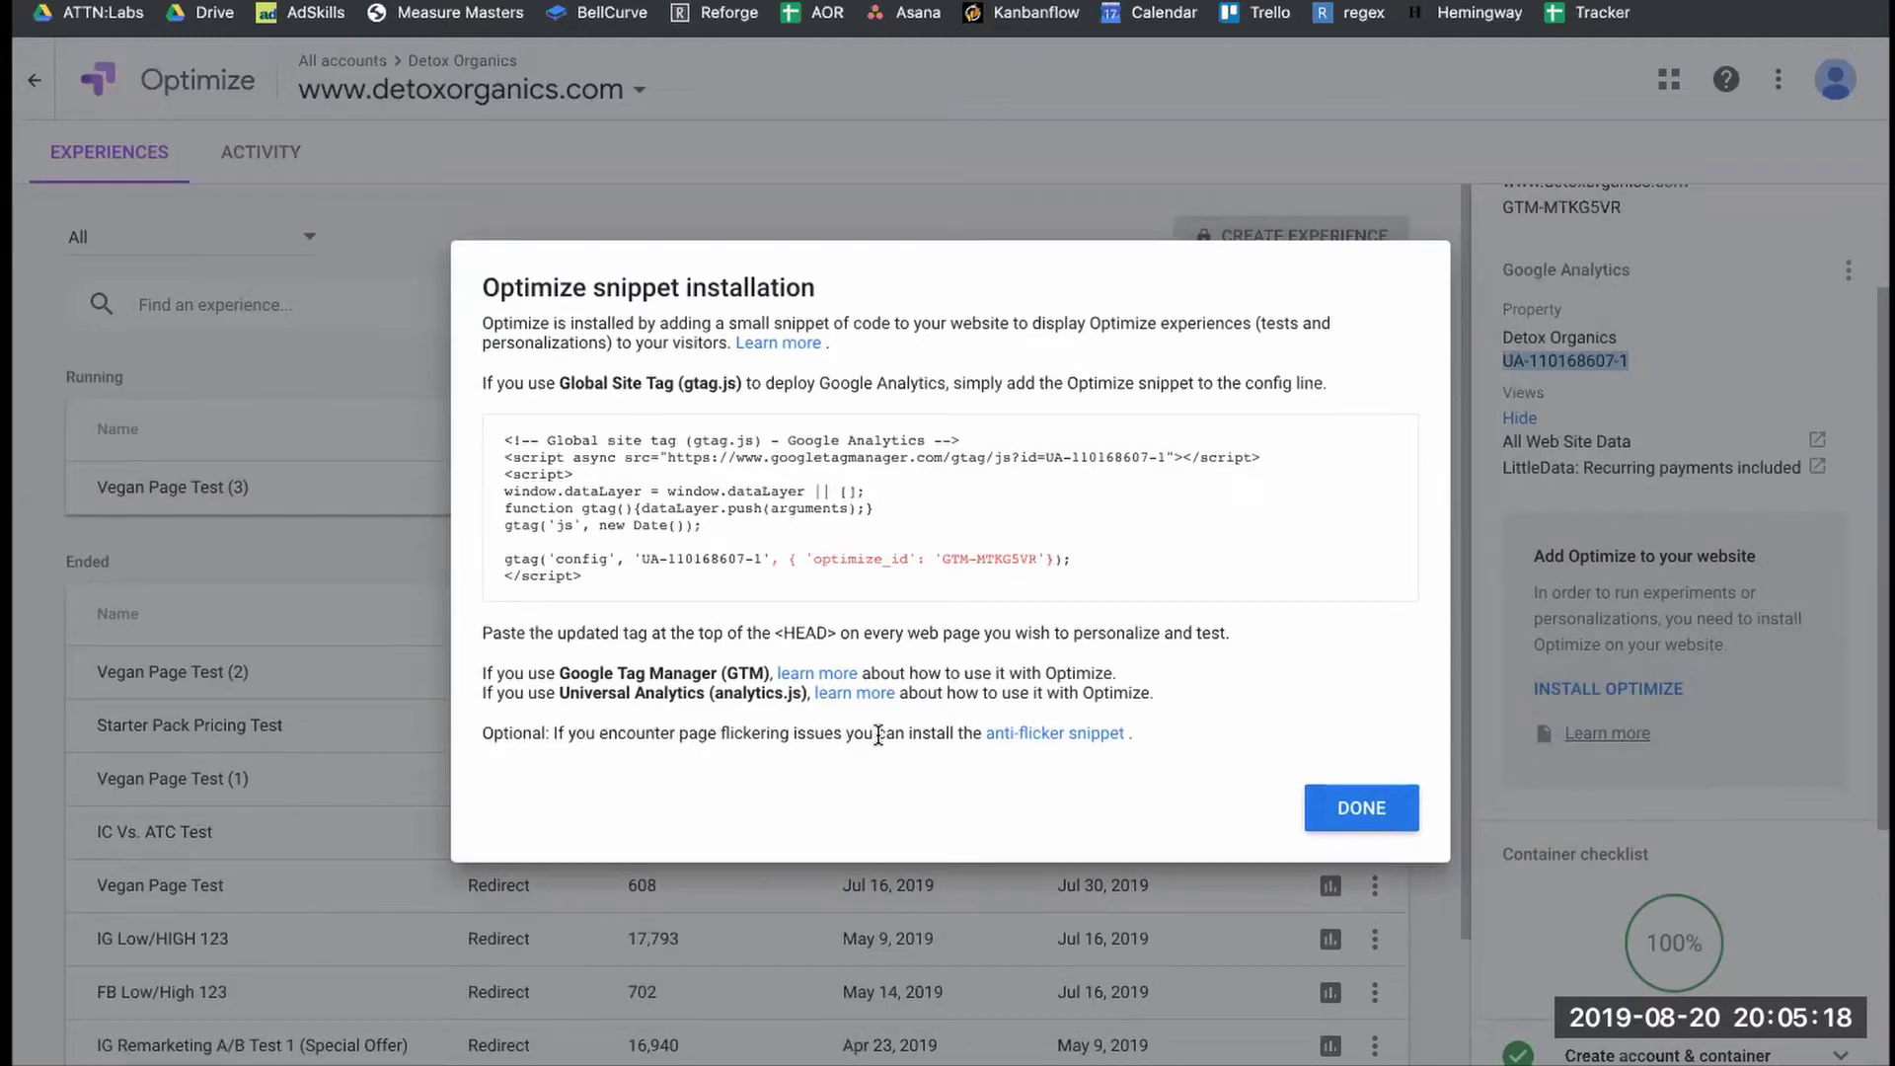
{"action": "left_click", "coordinate": [1027, 734]}
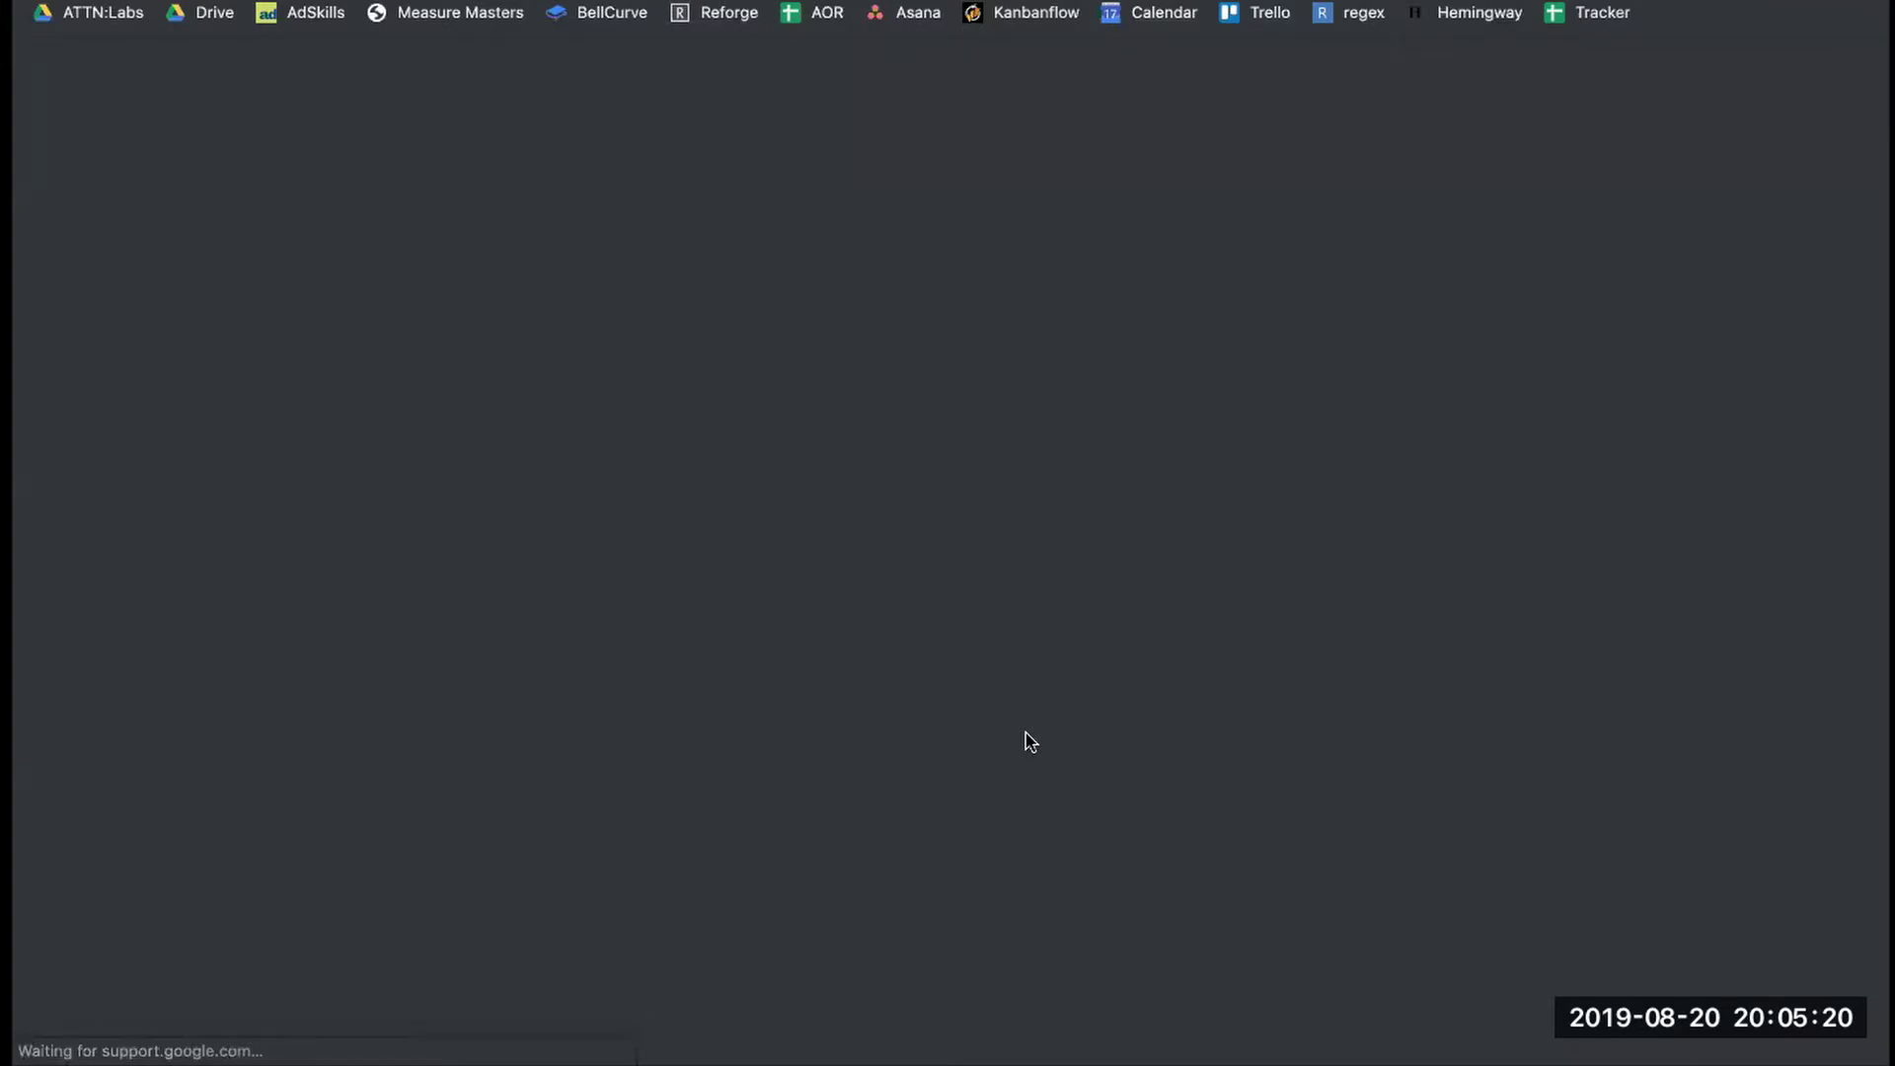
Copy the example anti-flicker snippet from its opening comment through the closing script tag, leaving out the HTML and HEAD tags.
{"action": "scroll", "coordinate": [1025, 730], "scroll_direction": "down", "scroll_amount": 15}
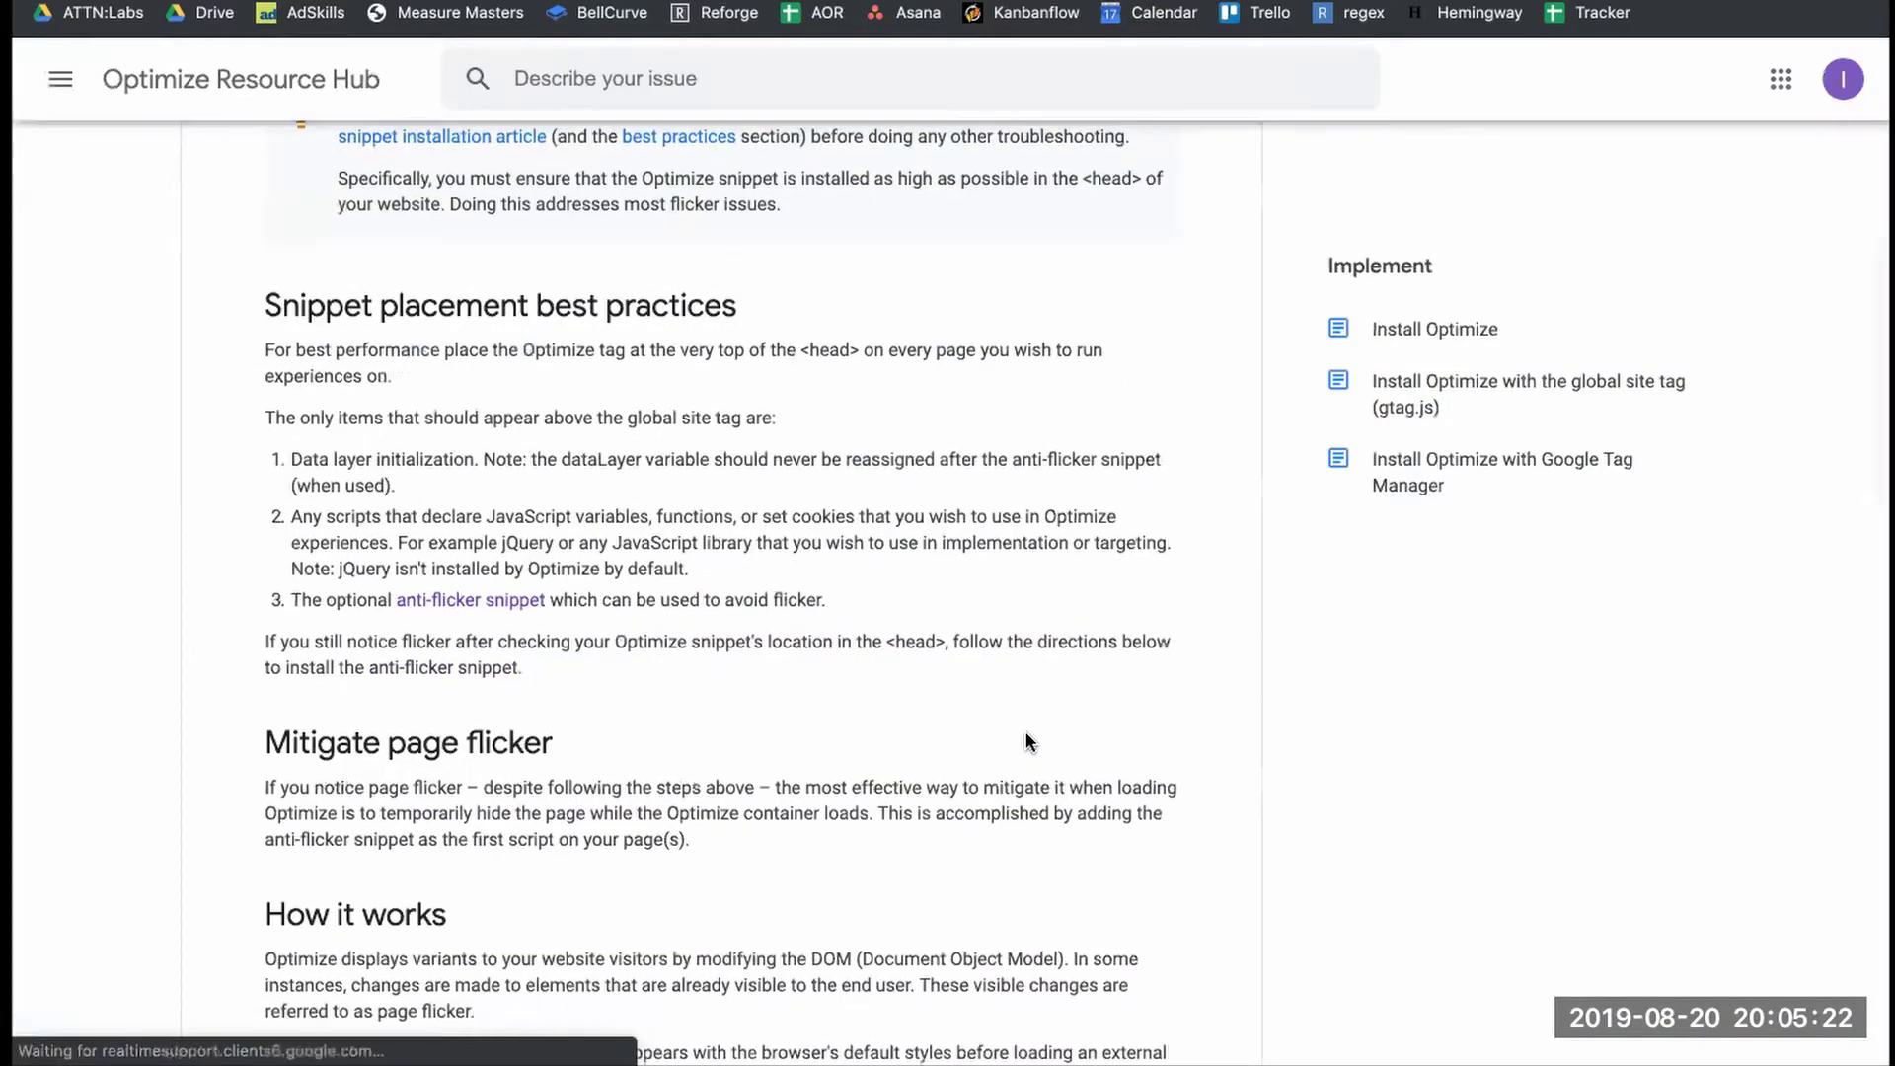
{"action": "scroll", "coordinate": [1025, 731], "scroll_direction": "down", "scroll_amount": 3}
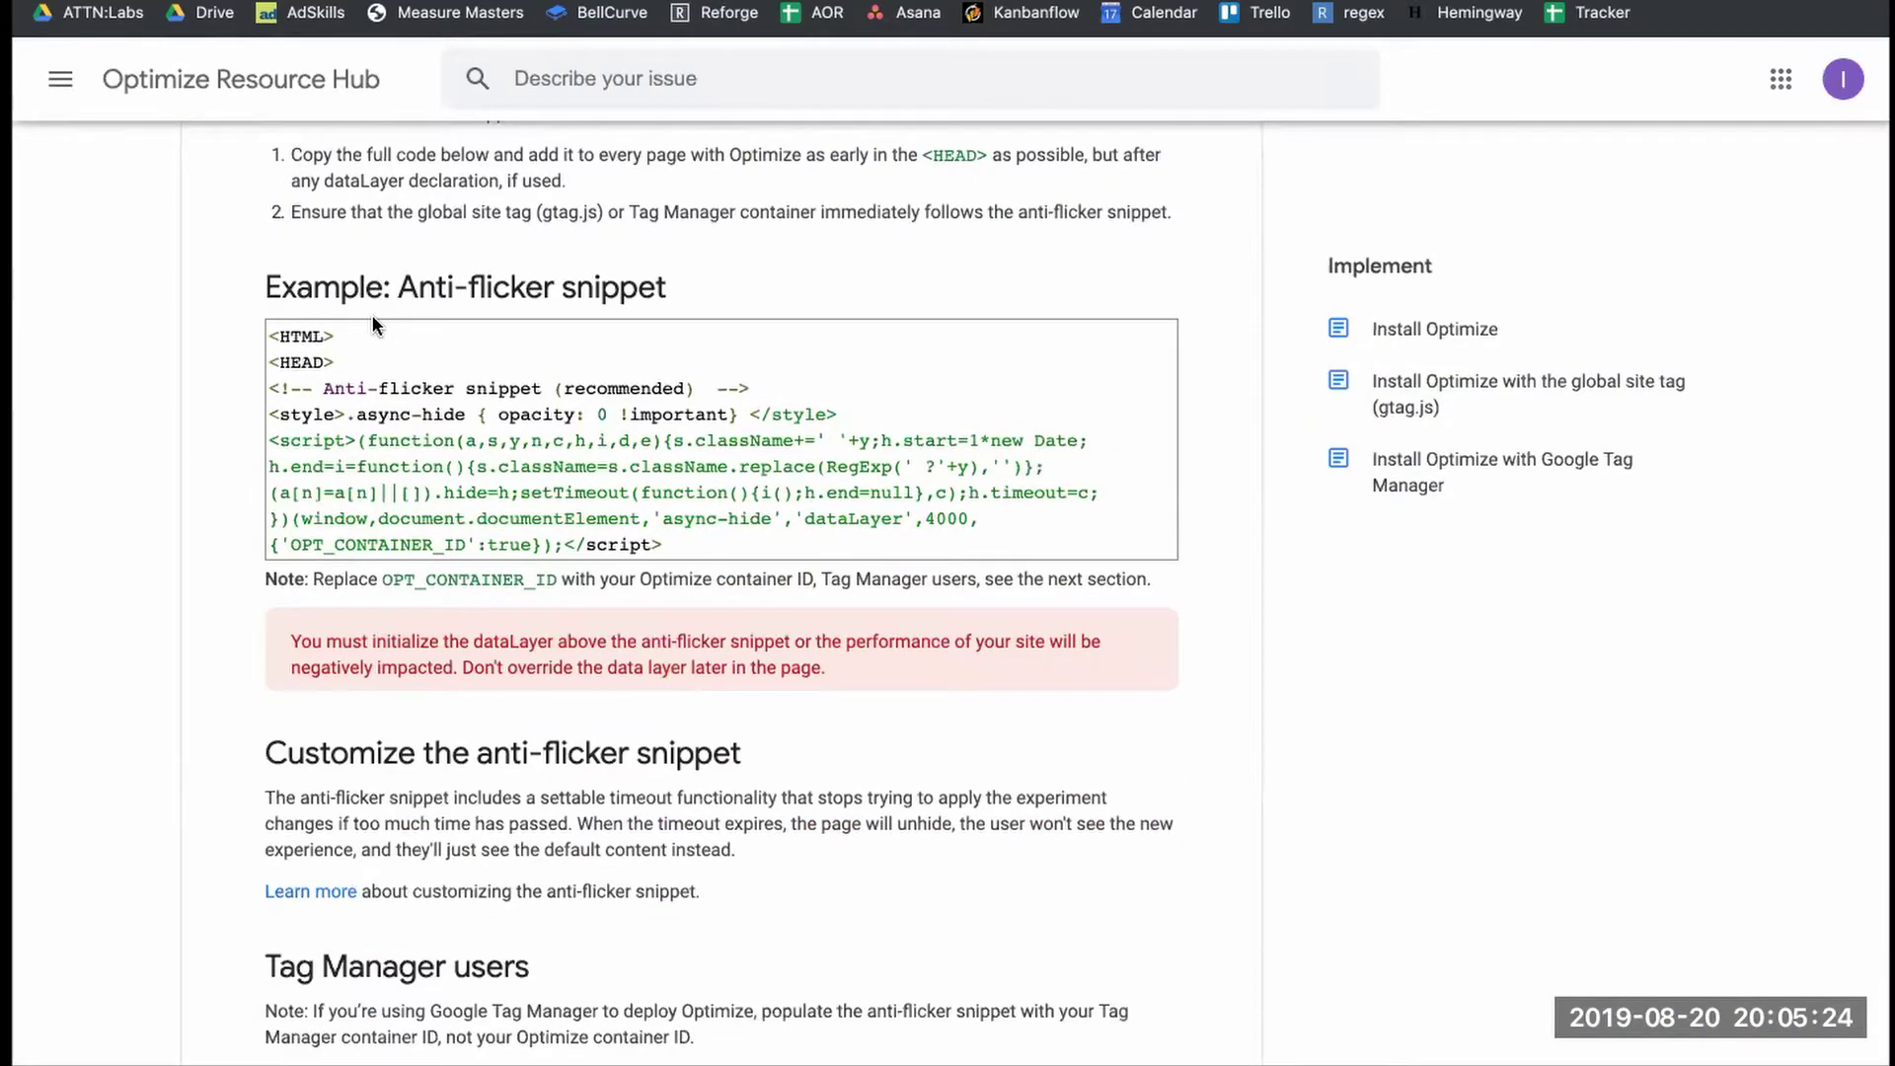
{"action": "scroll", "coordinate": [598, 554], "scroll_direction": "down", "scroll_amount": 1}
{"action": "left_click_drag", "start_coordinate": [665, 489], "coordinate": [248, 285]}
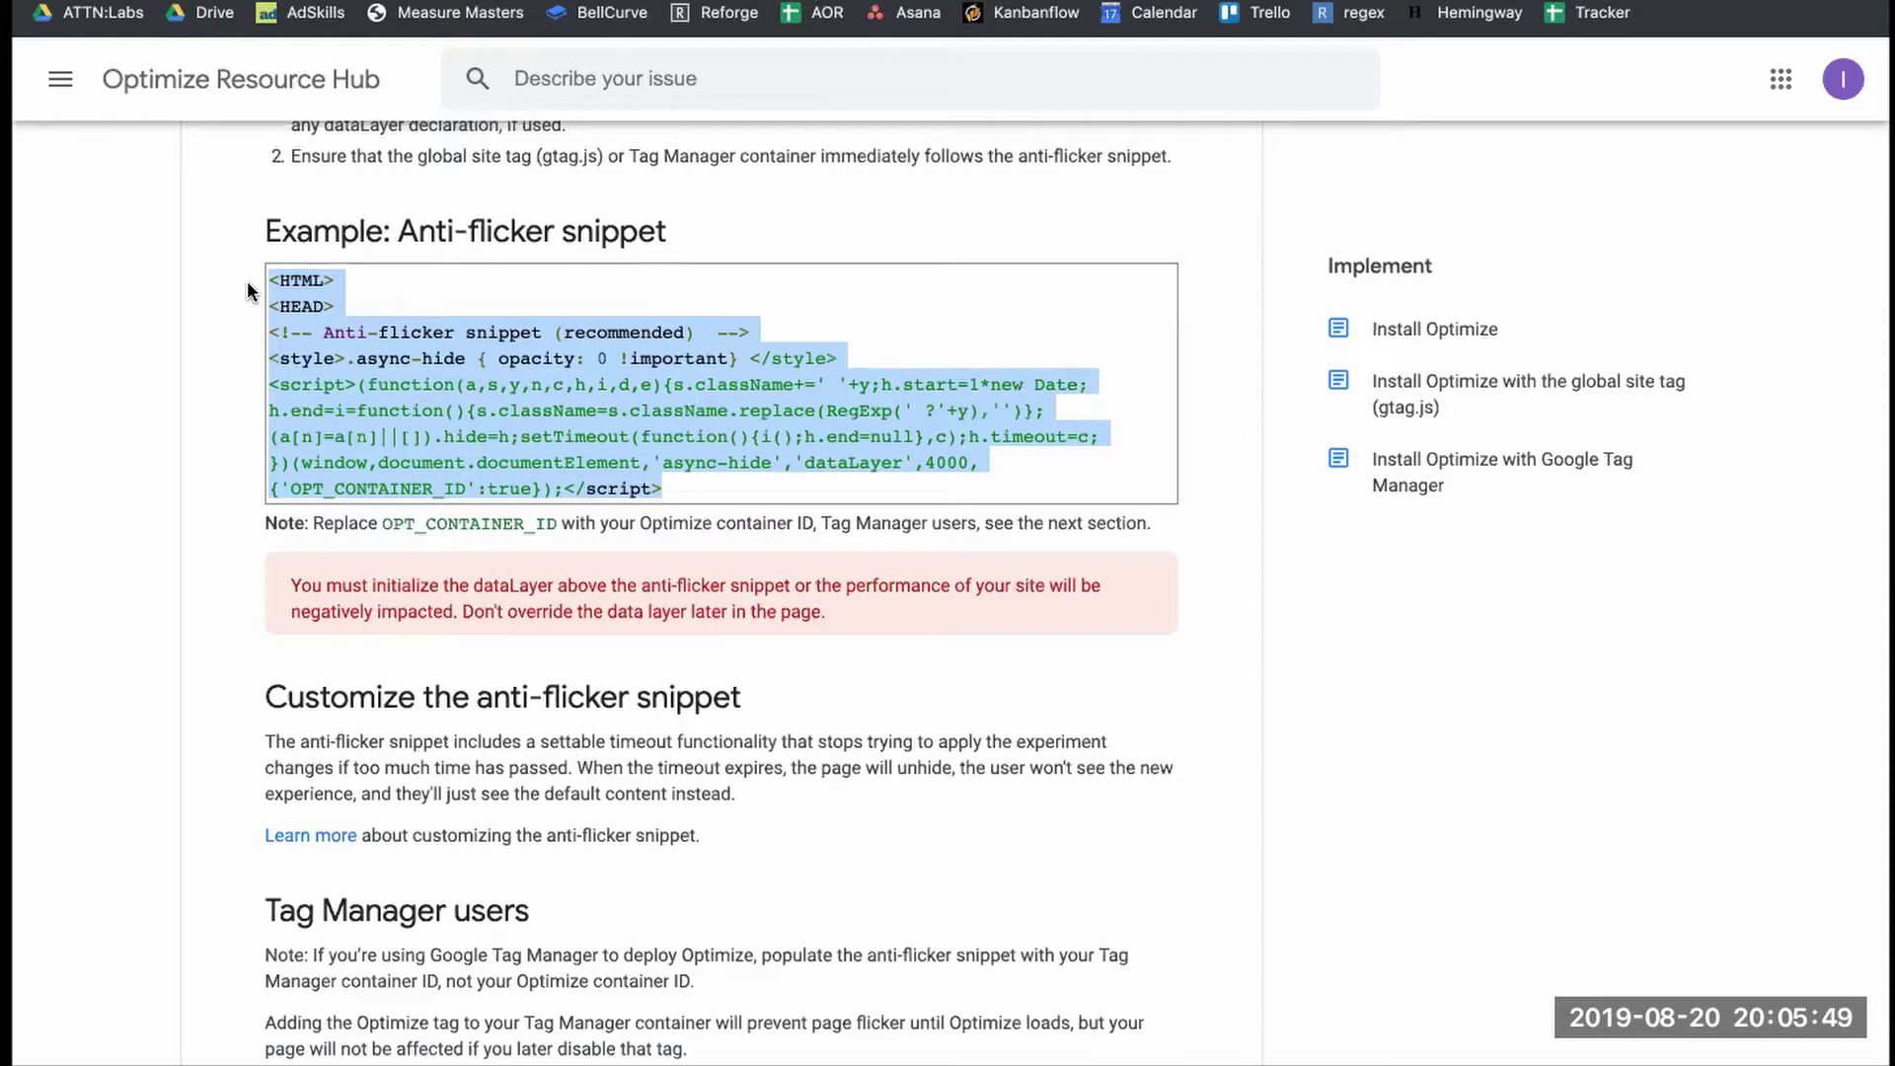
{"action": "left_click_drag", "start_coordinate": [689, 472], "coordinate": [253, 336]}
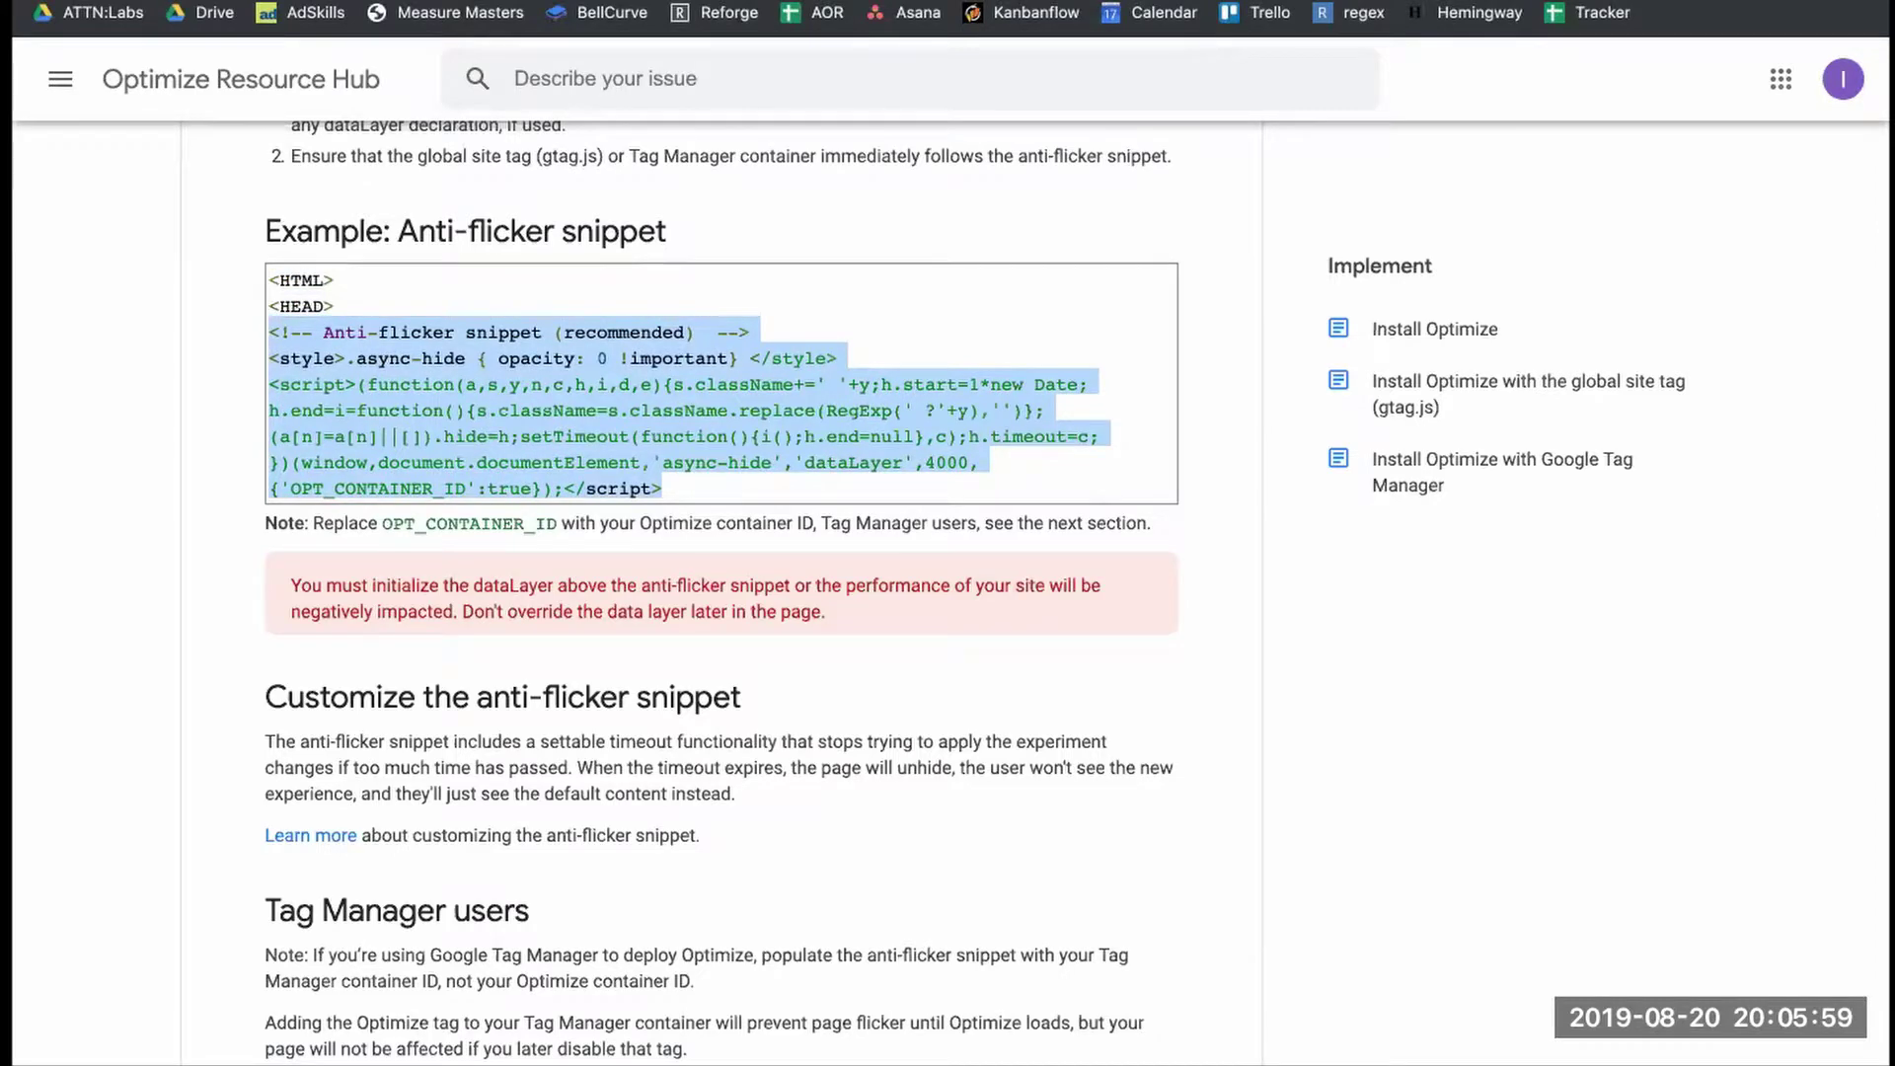
Switch to the Shopify admin and open theme.liquid in the code editor of the live theme Parallax Bold Tier-2 Oct. 29.
{"action": "key", "text": "ctrl+Tab"}
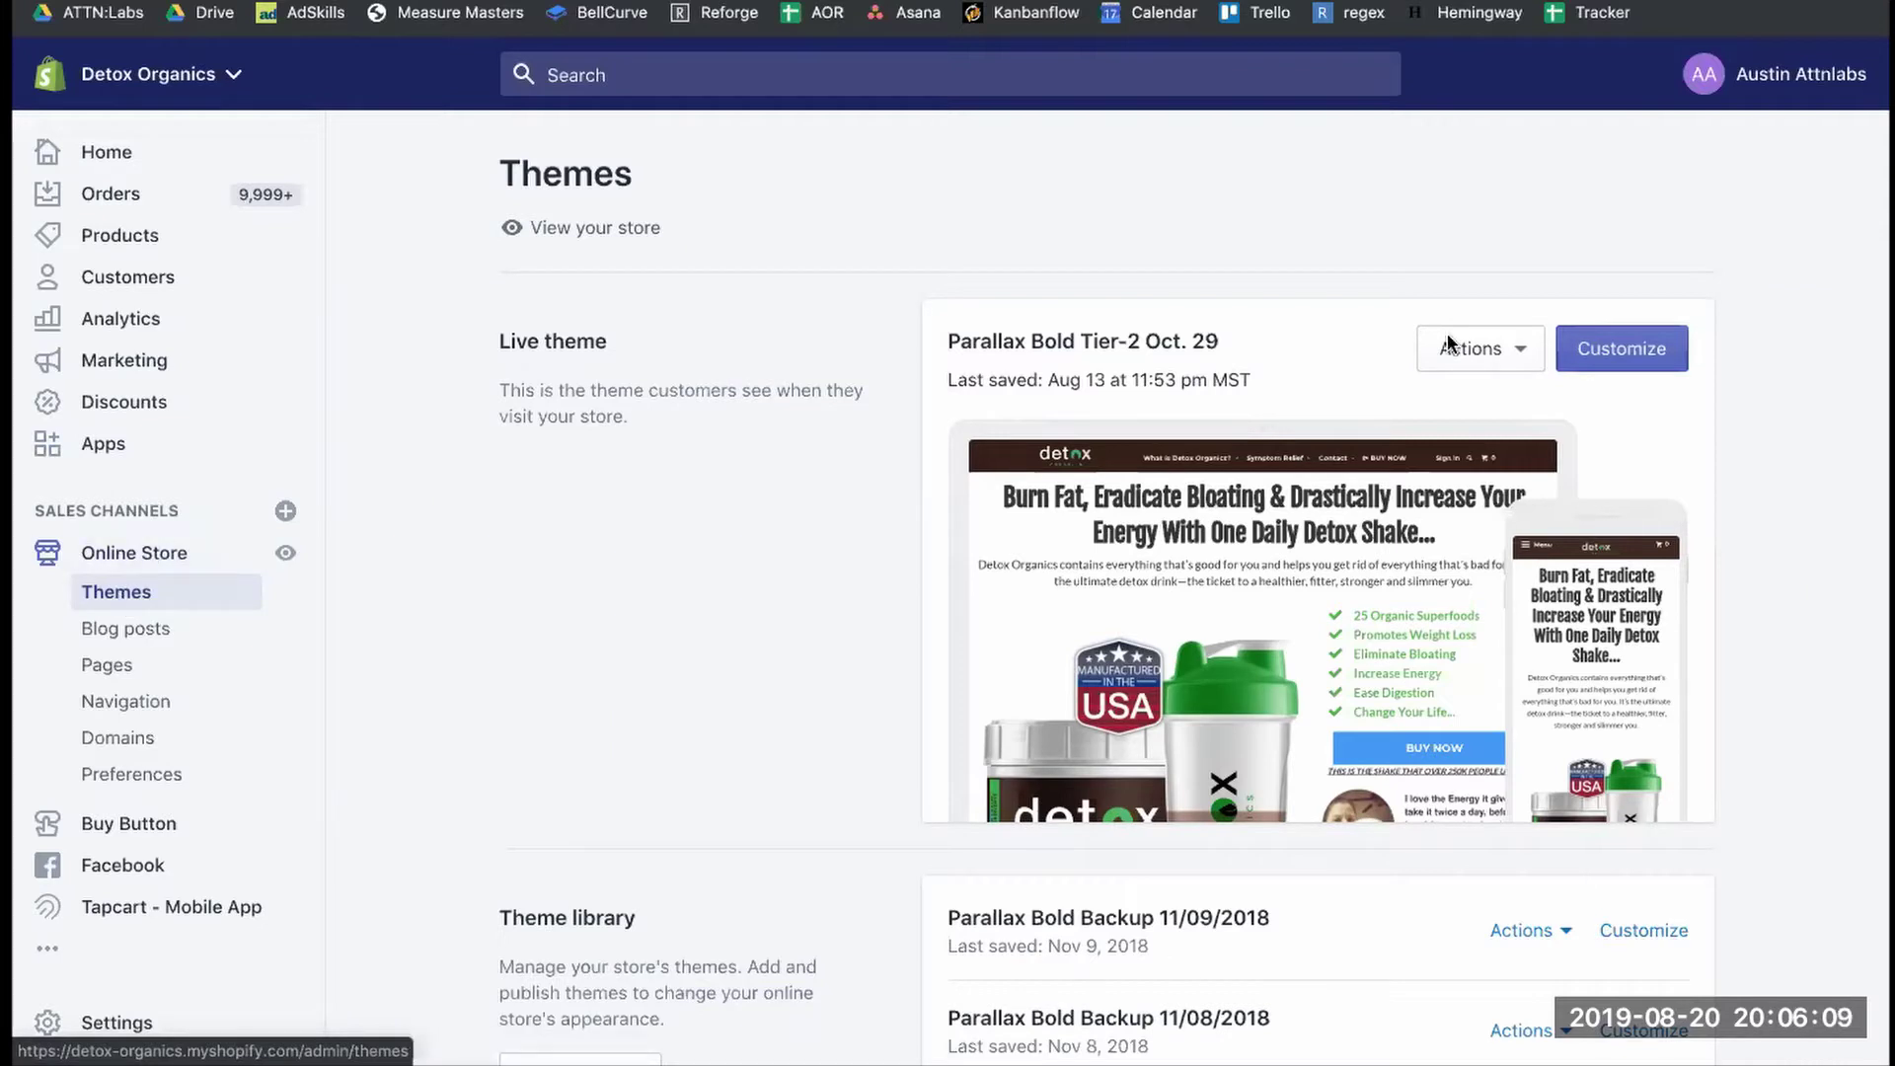
{"action": "left_click", "coordinate": [1515, 351]}
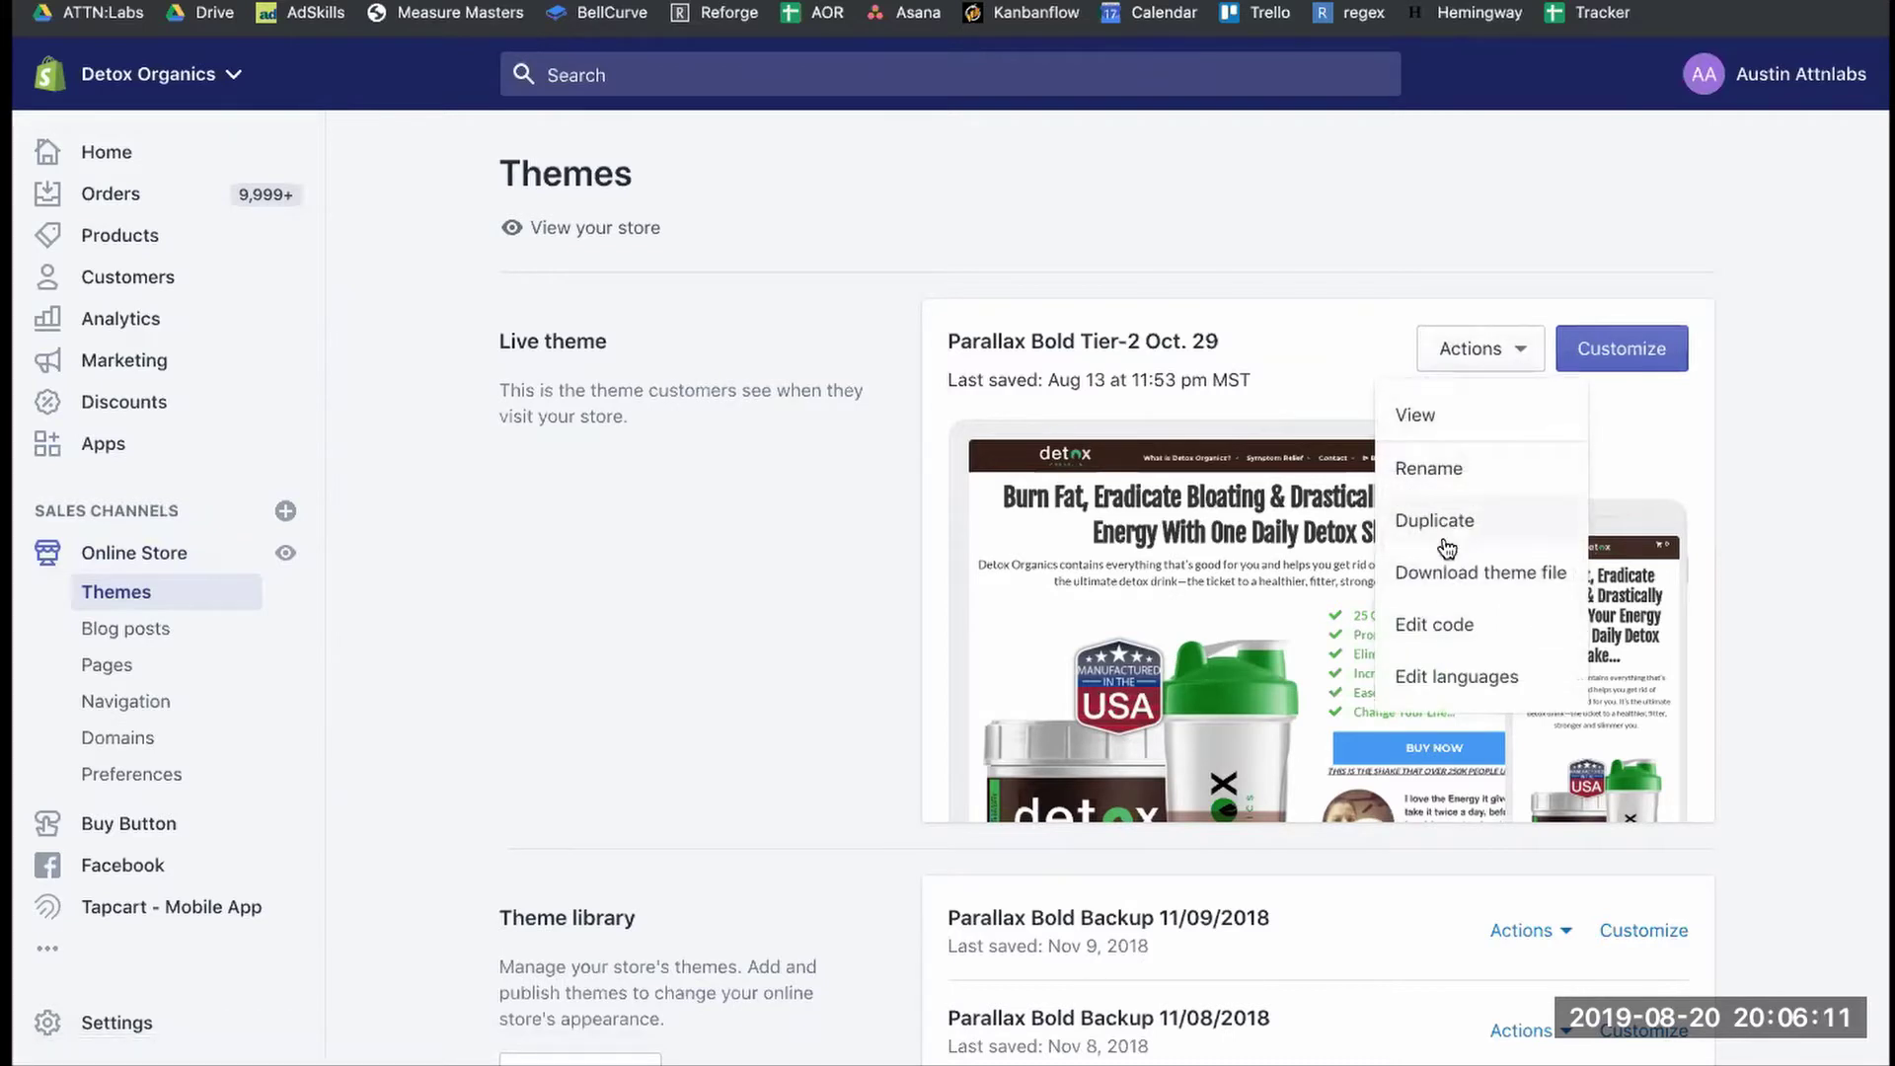
{"action": "left_click", "coordinate": [1441, 626]}
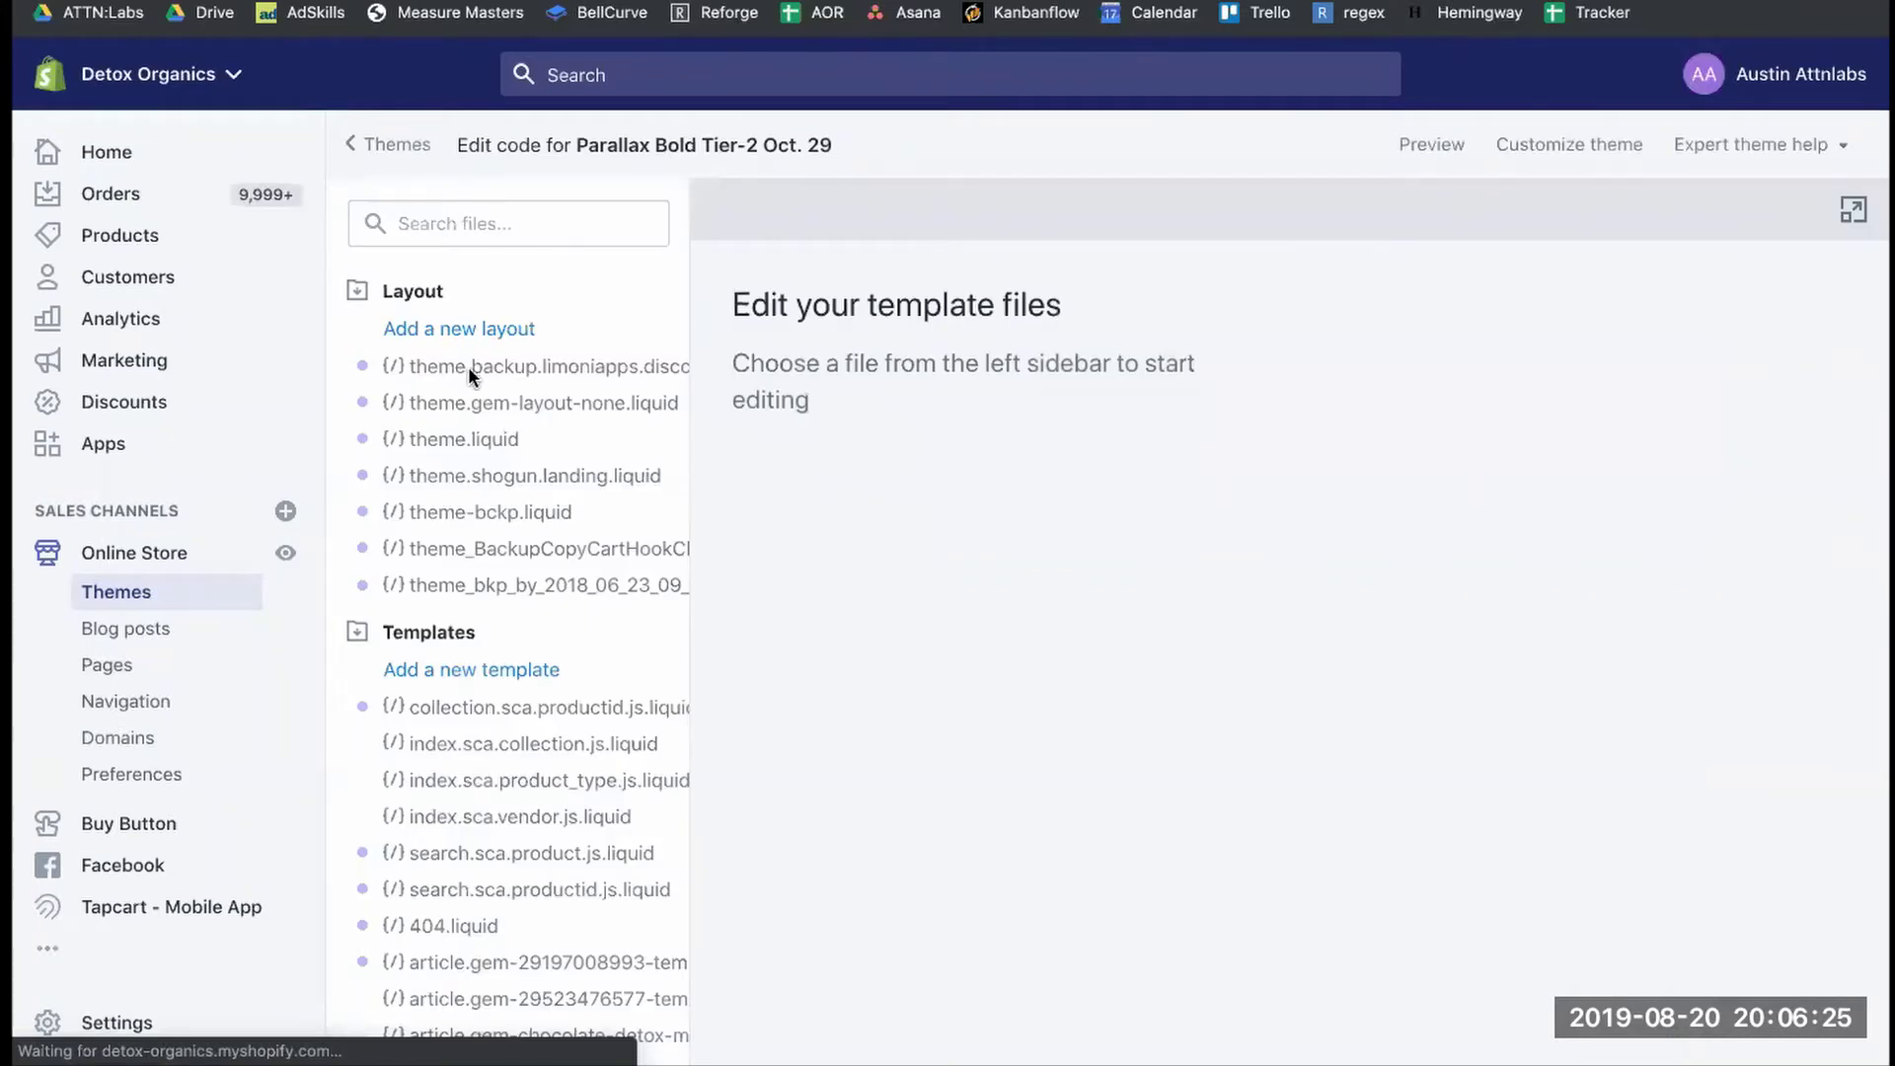
{"action": "left_click", "coordinate": [492, 439]}
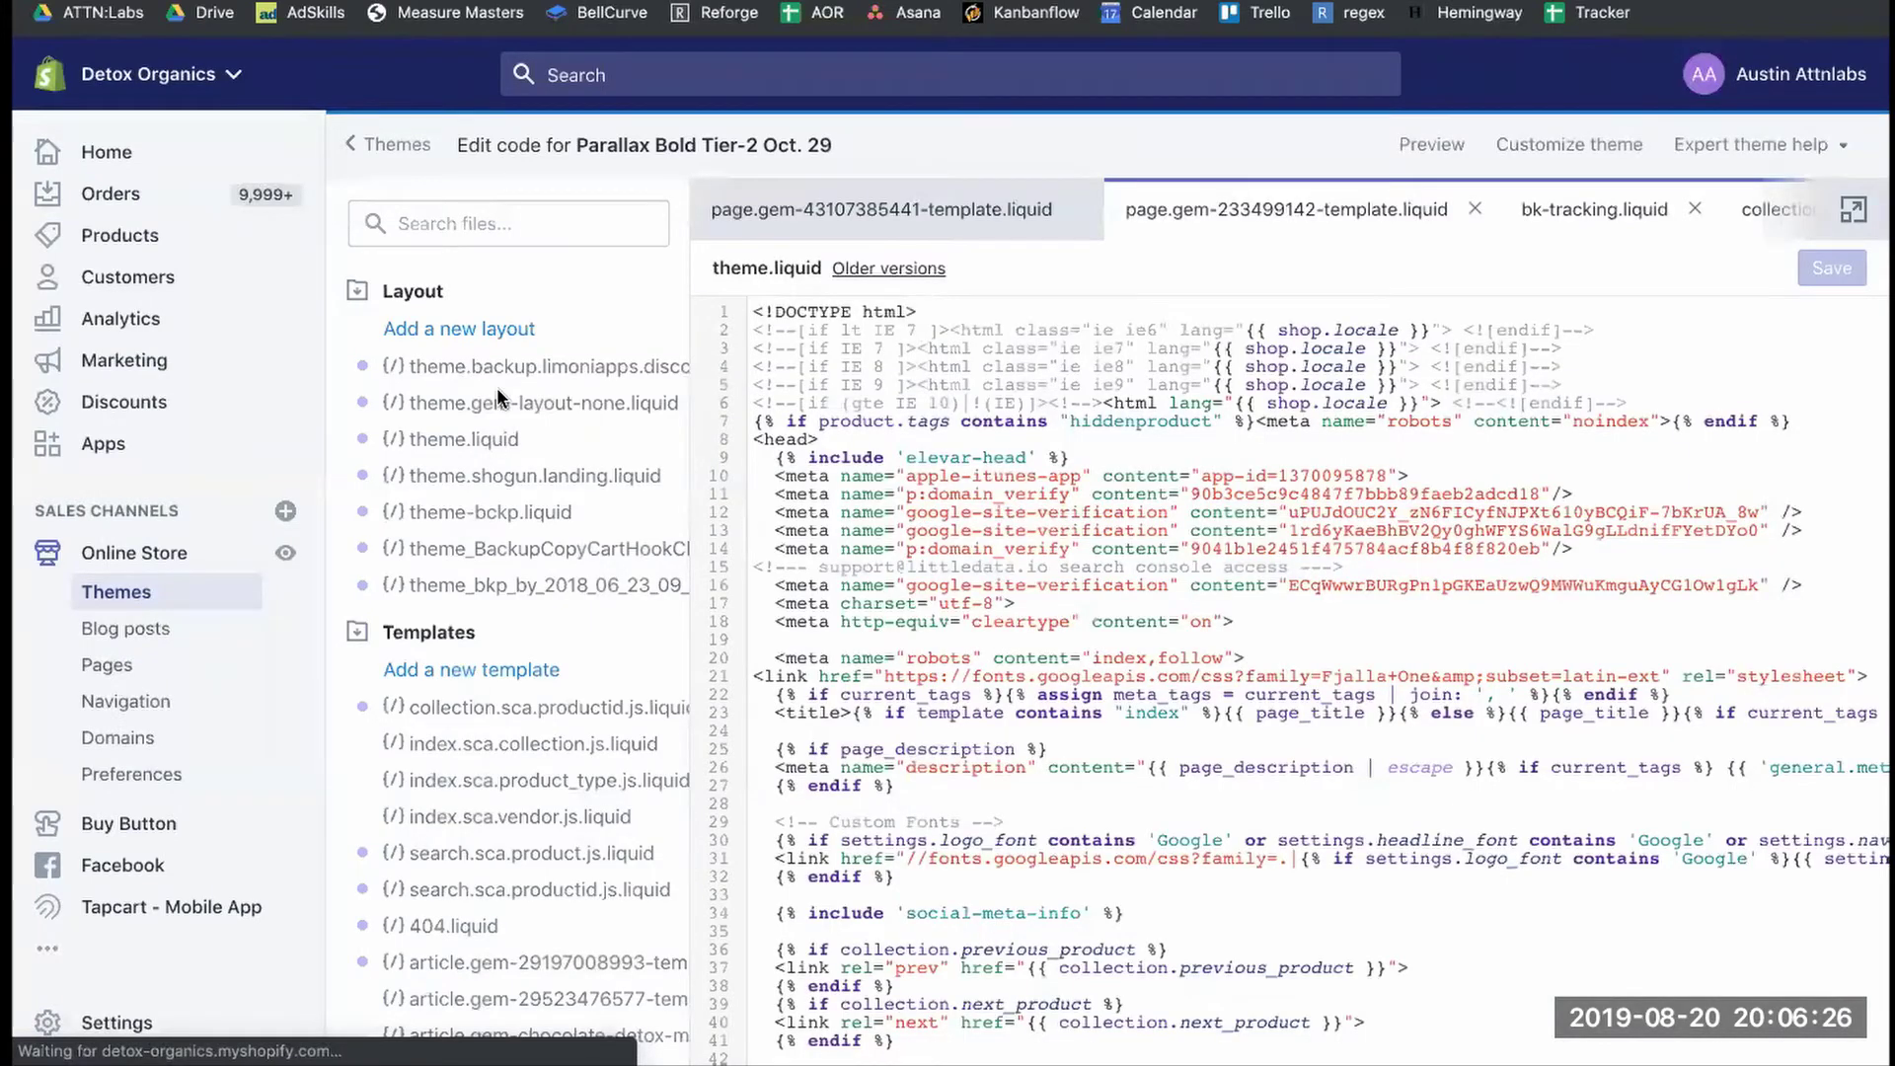
{"action": "left_click", "coordinate": [481, 446]}
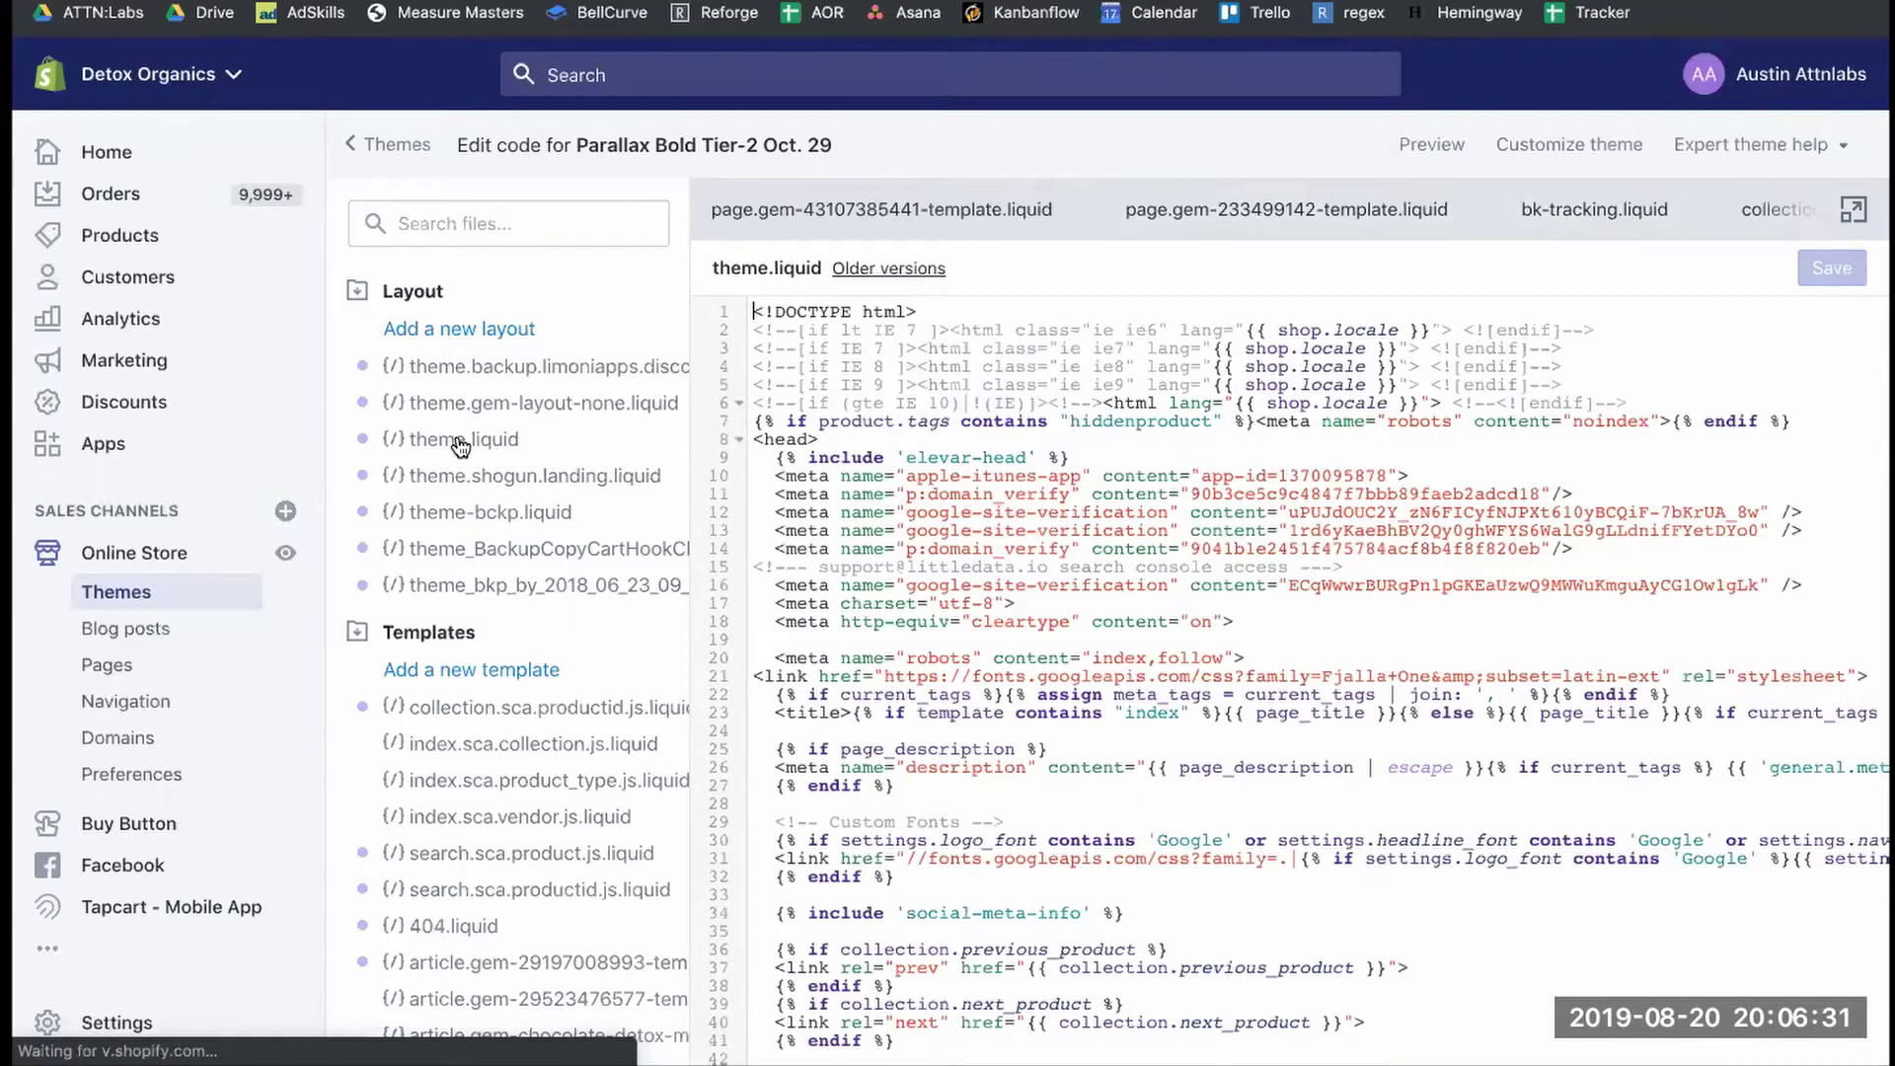
Paste the anti-flicker snippet on a new line directly below the opening <head> tag in theme.liquid and save the file.
{"action": "left_click", "coordinate": [824, 440]}
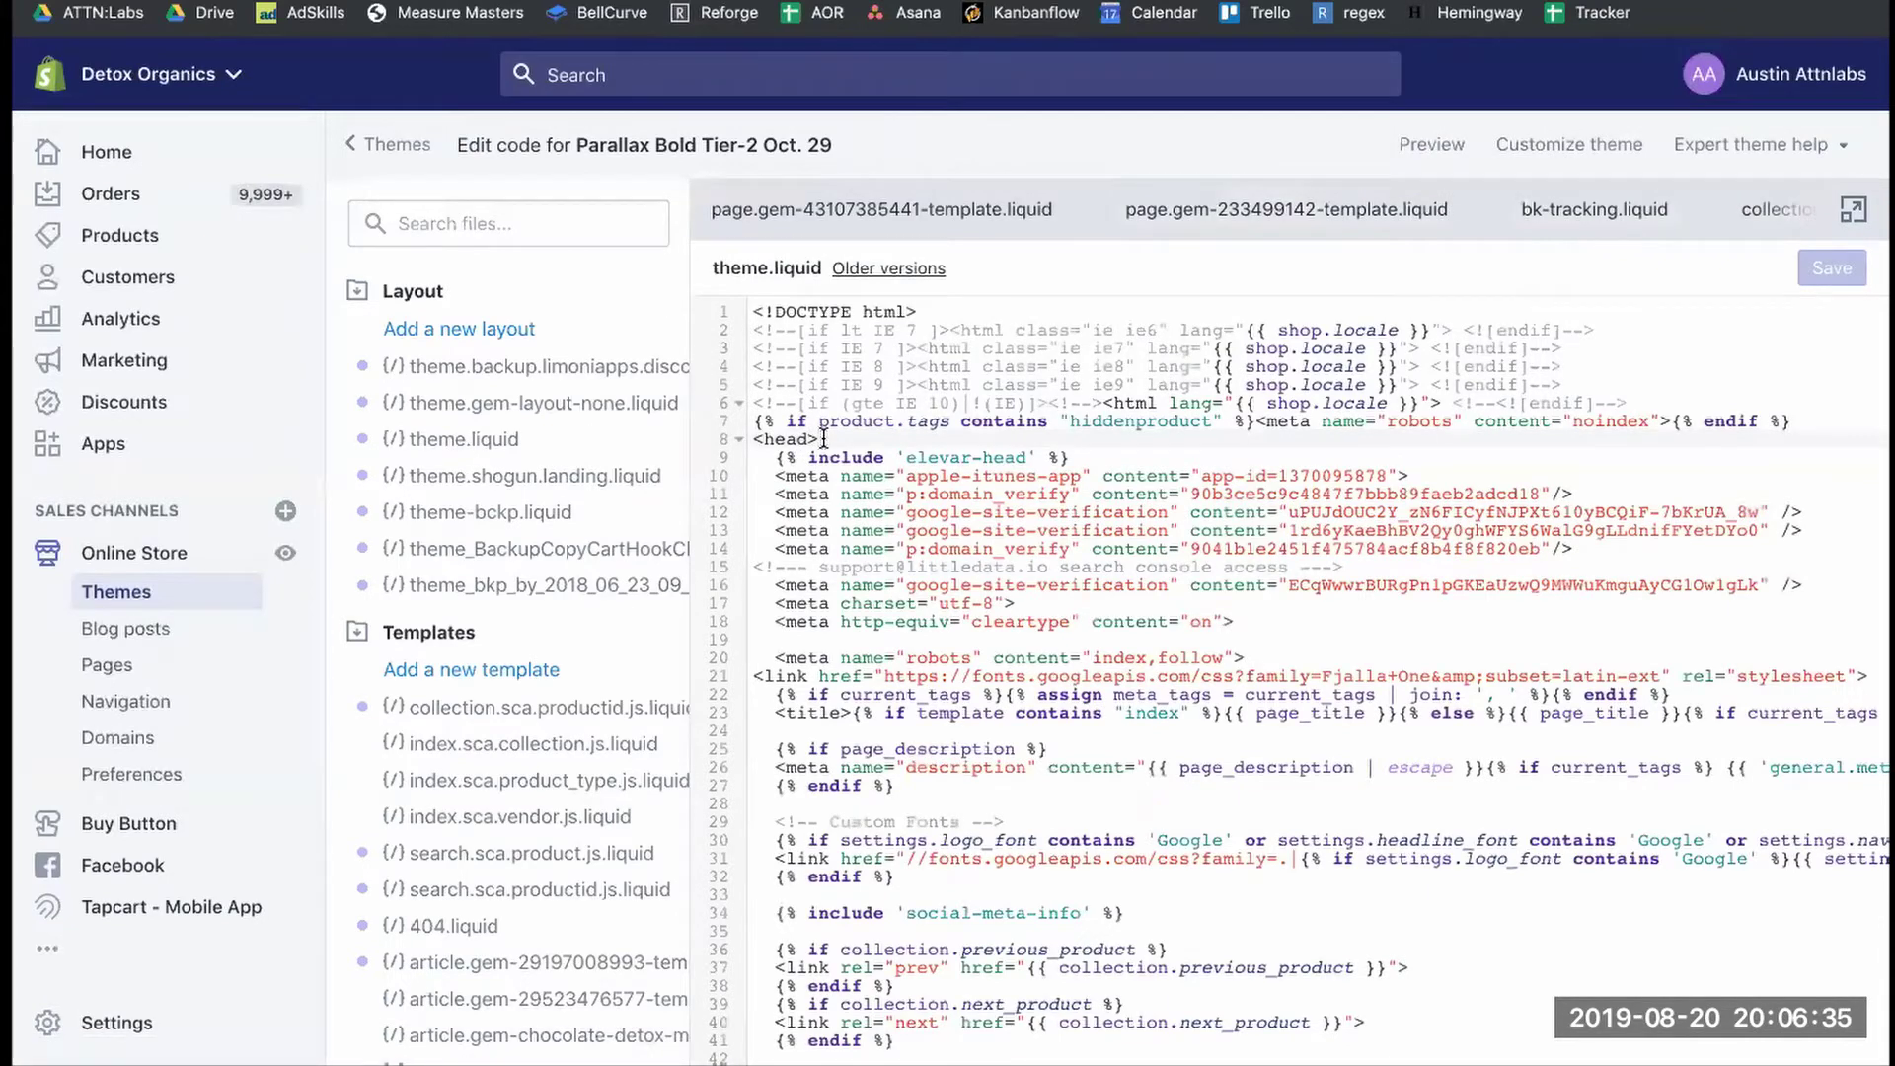
{"action": "key", "text": "Return"}
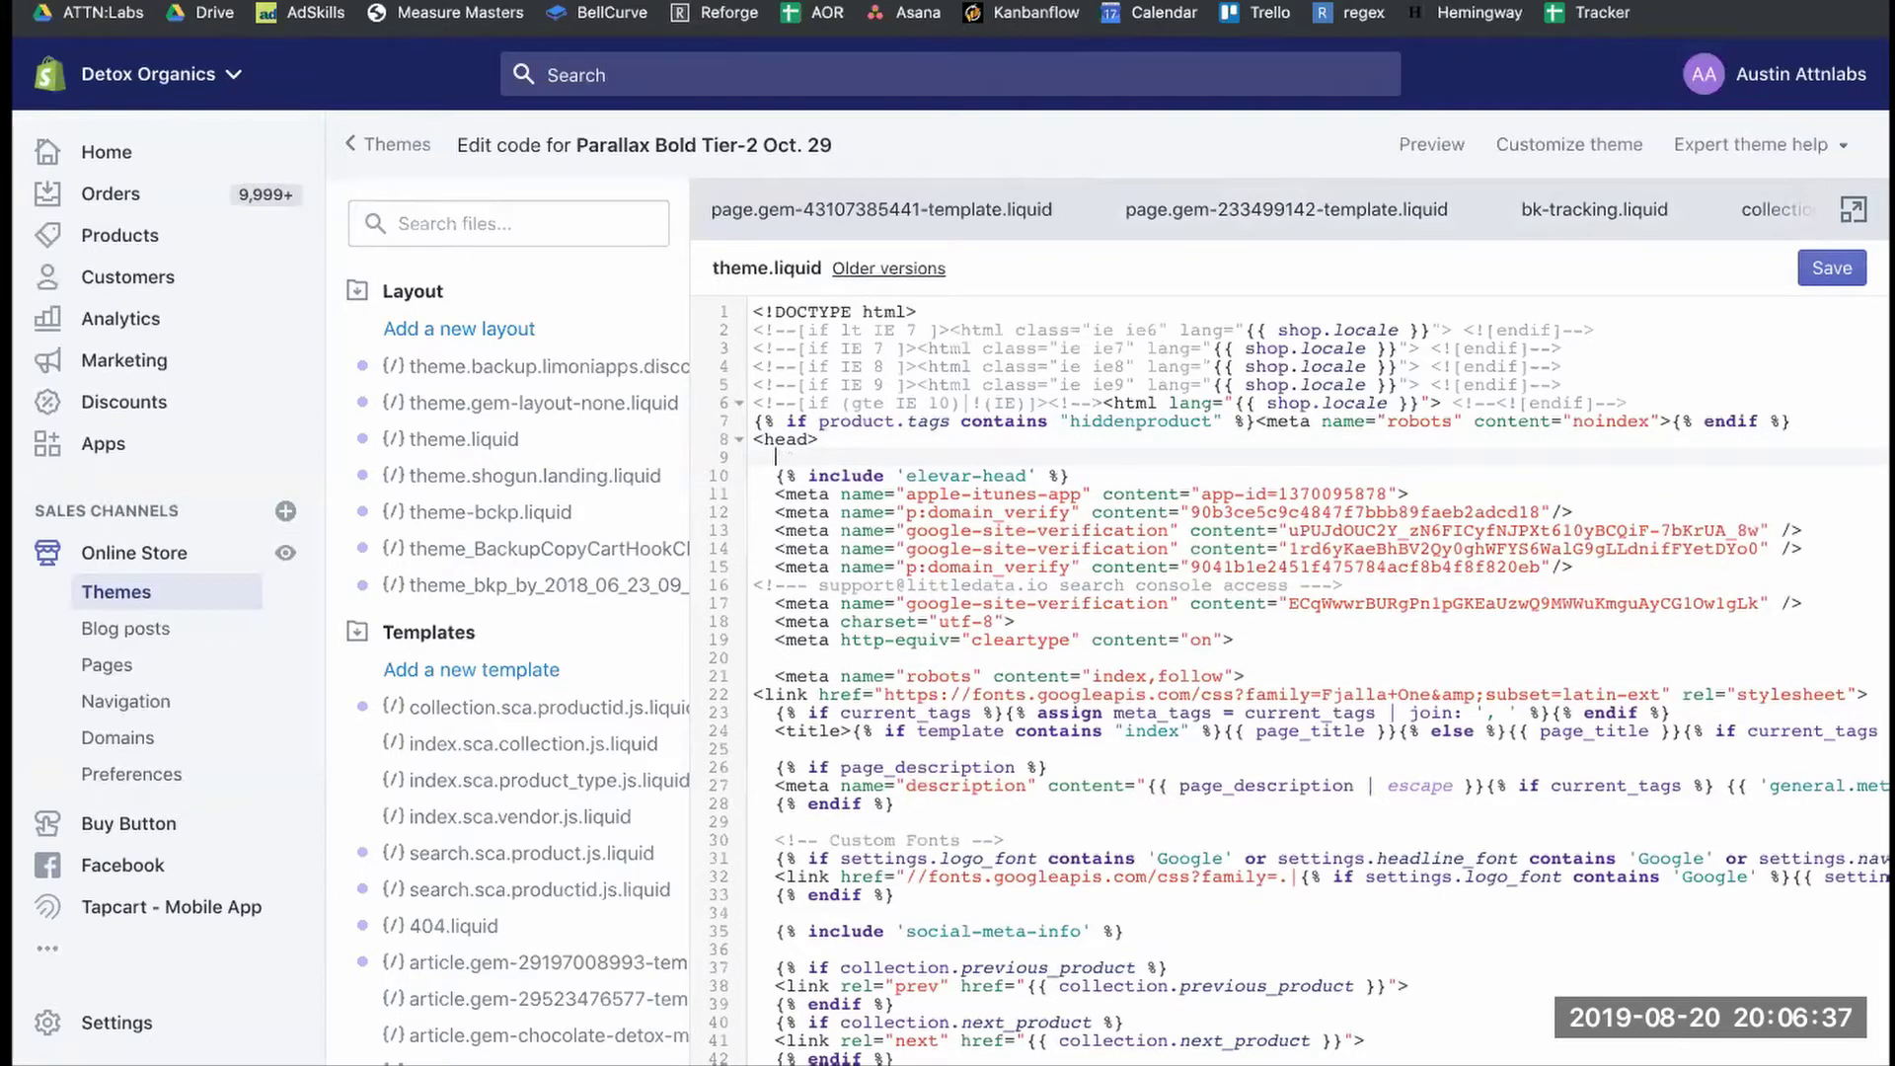
{"action": "type", "text": "<!-- Anti-flicker snippet (recommended)  --> <style>.async-hide { opacity: 0 !important} </style> <script>(function(a,s,y,n,c,h,i,d,e){s.className+=' '+y;h.start=1*new Date; h.end=i=function(){s.className=s.className.replace(RegExp(' ?'+y),'')}; (a[n]=a[n]||[]).hide=h;setTimeout(function(){i();h.end=null},c);h.timeout=c; })(window,document.documentElement,'async-hide','dataLayer',4000, {'OPT_CONTAINER_ID':true});</script>"}
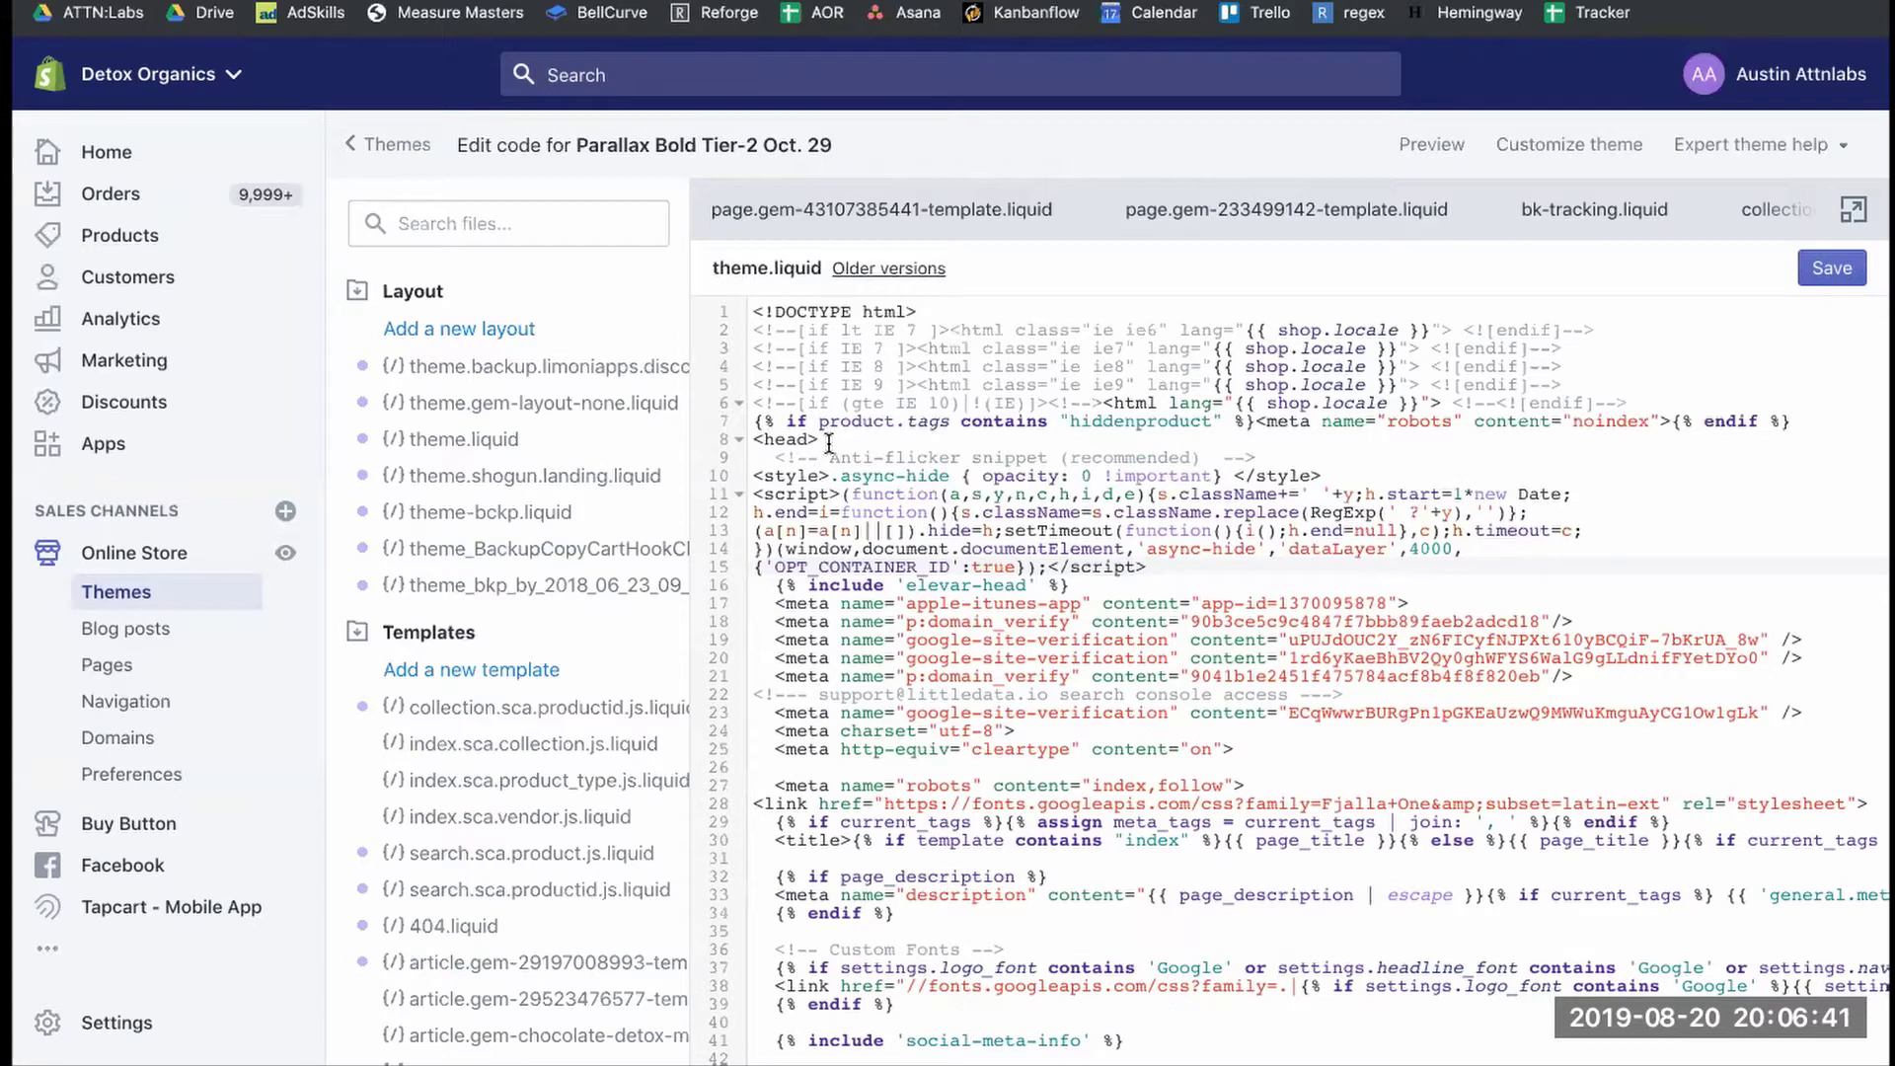
{"action": "left_click_drag", "start_coordinate": [821, 440], "coordinate": [1145, 567]}
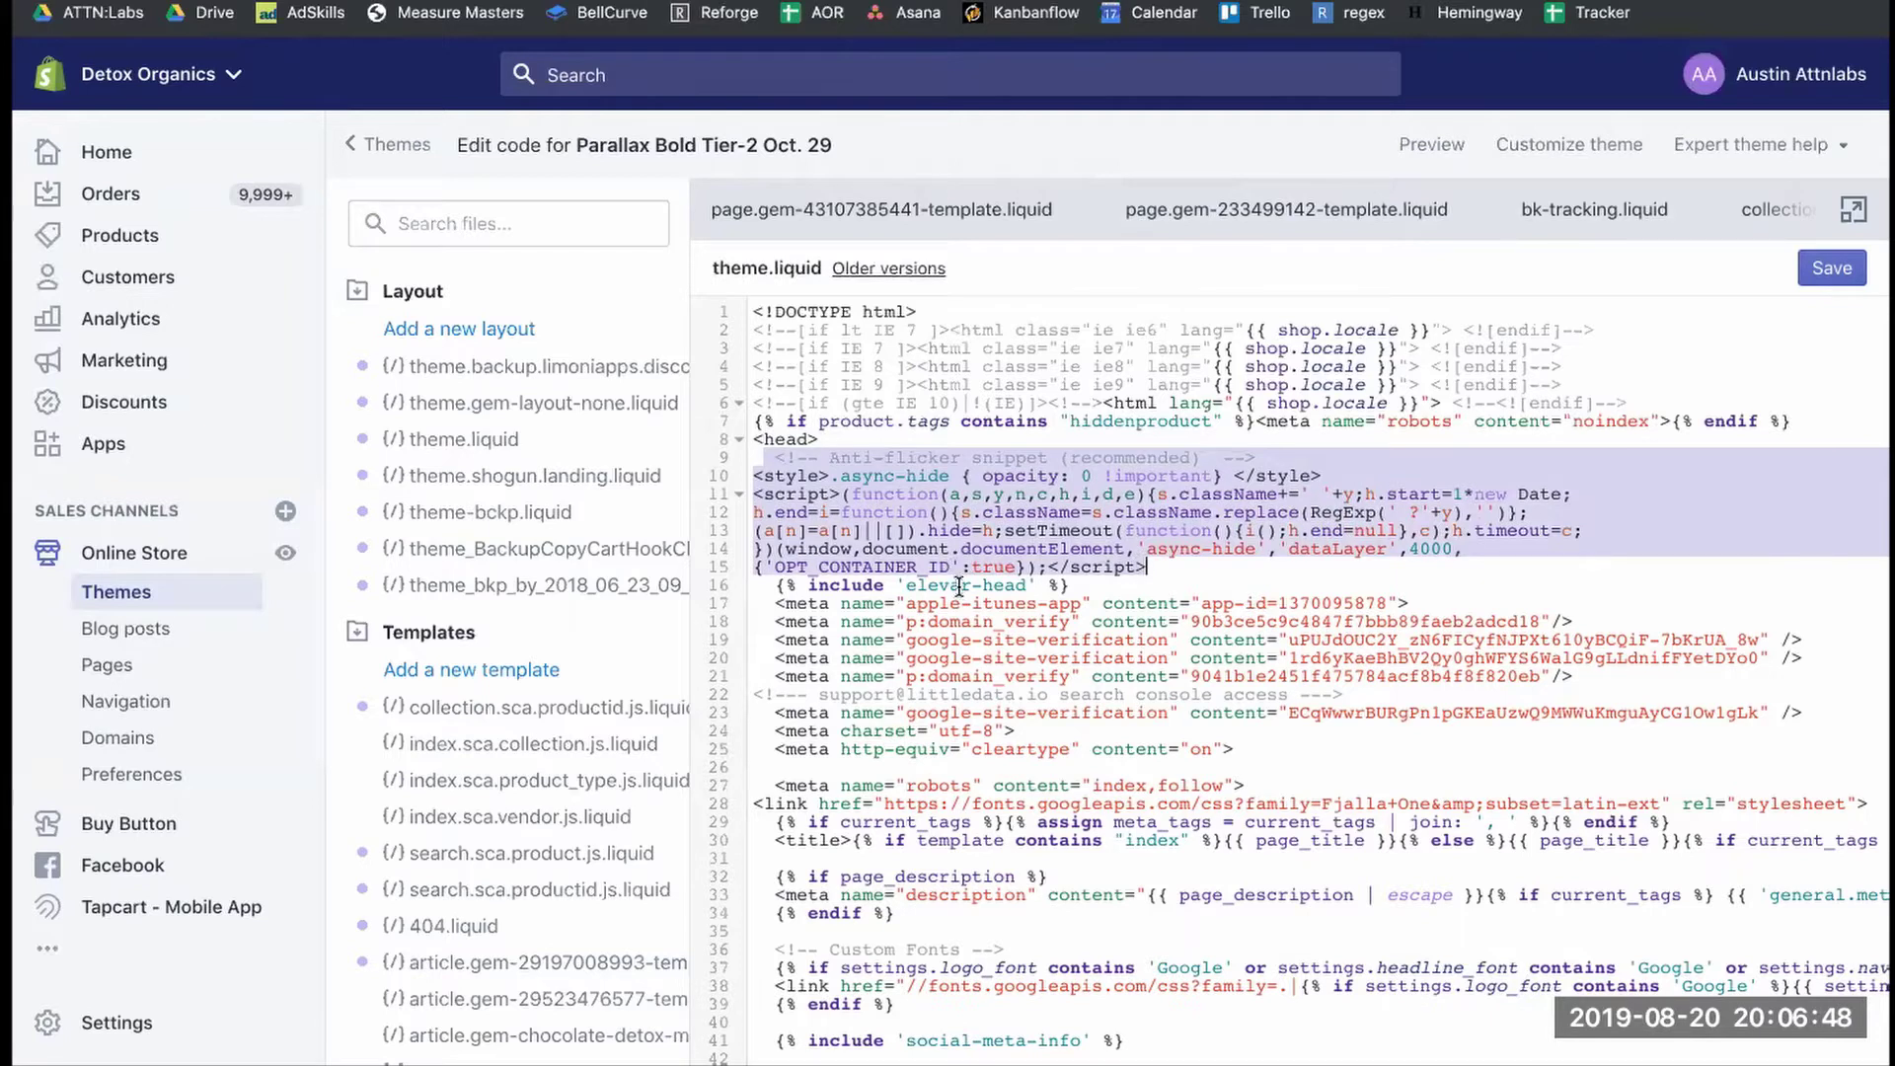
{"action": "left_click", "coordinate": [1224, 401]}
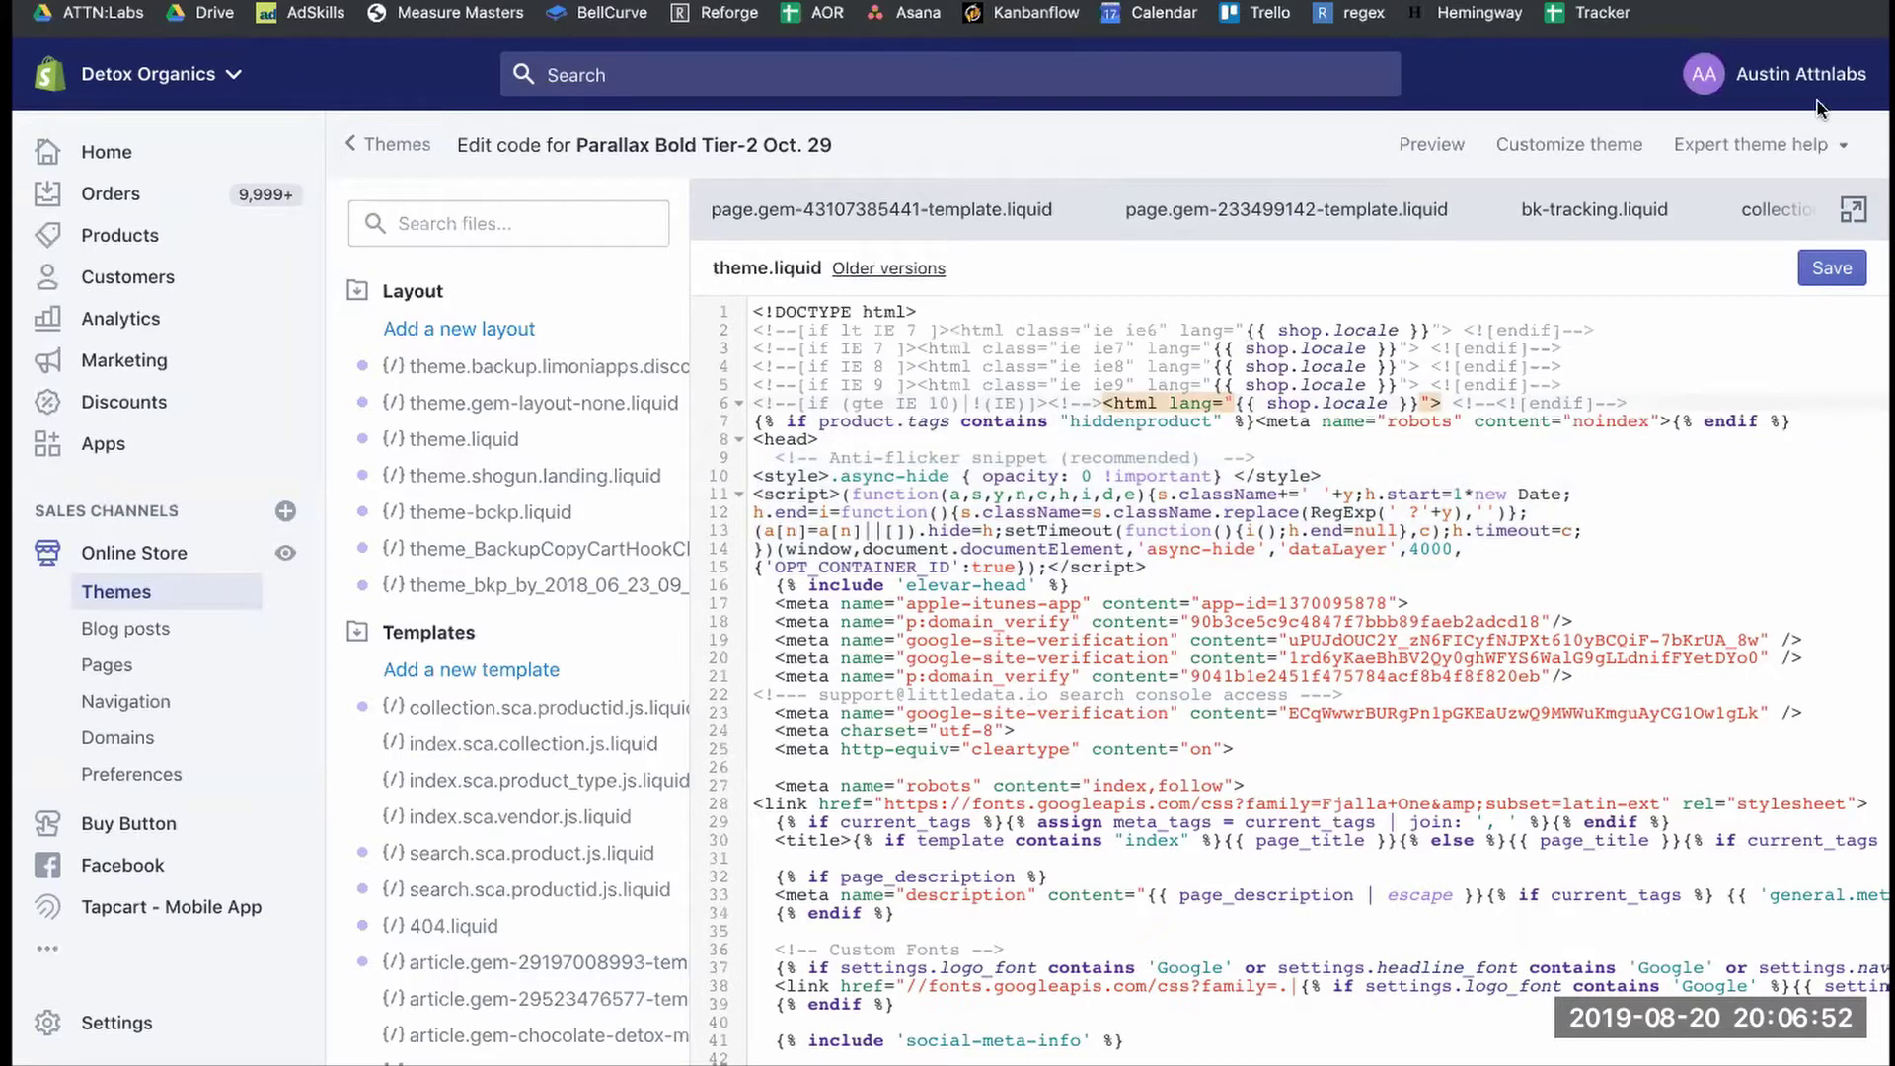
{"action": "left_click", "coordinate": [1833, 274]}
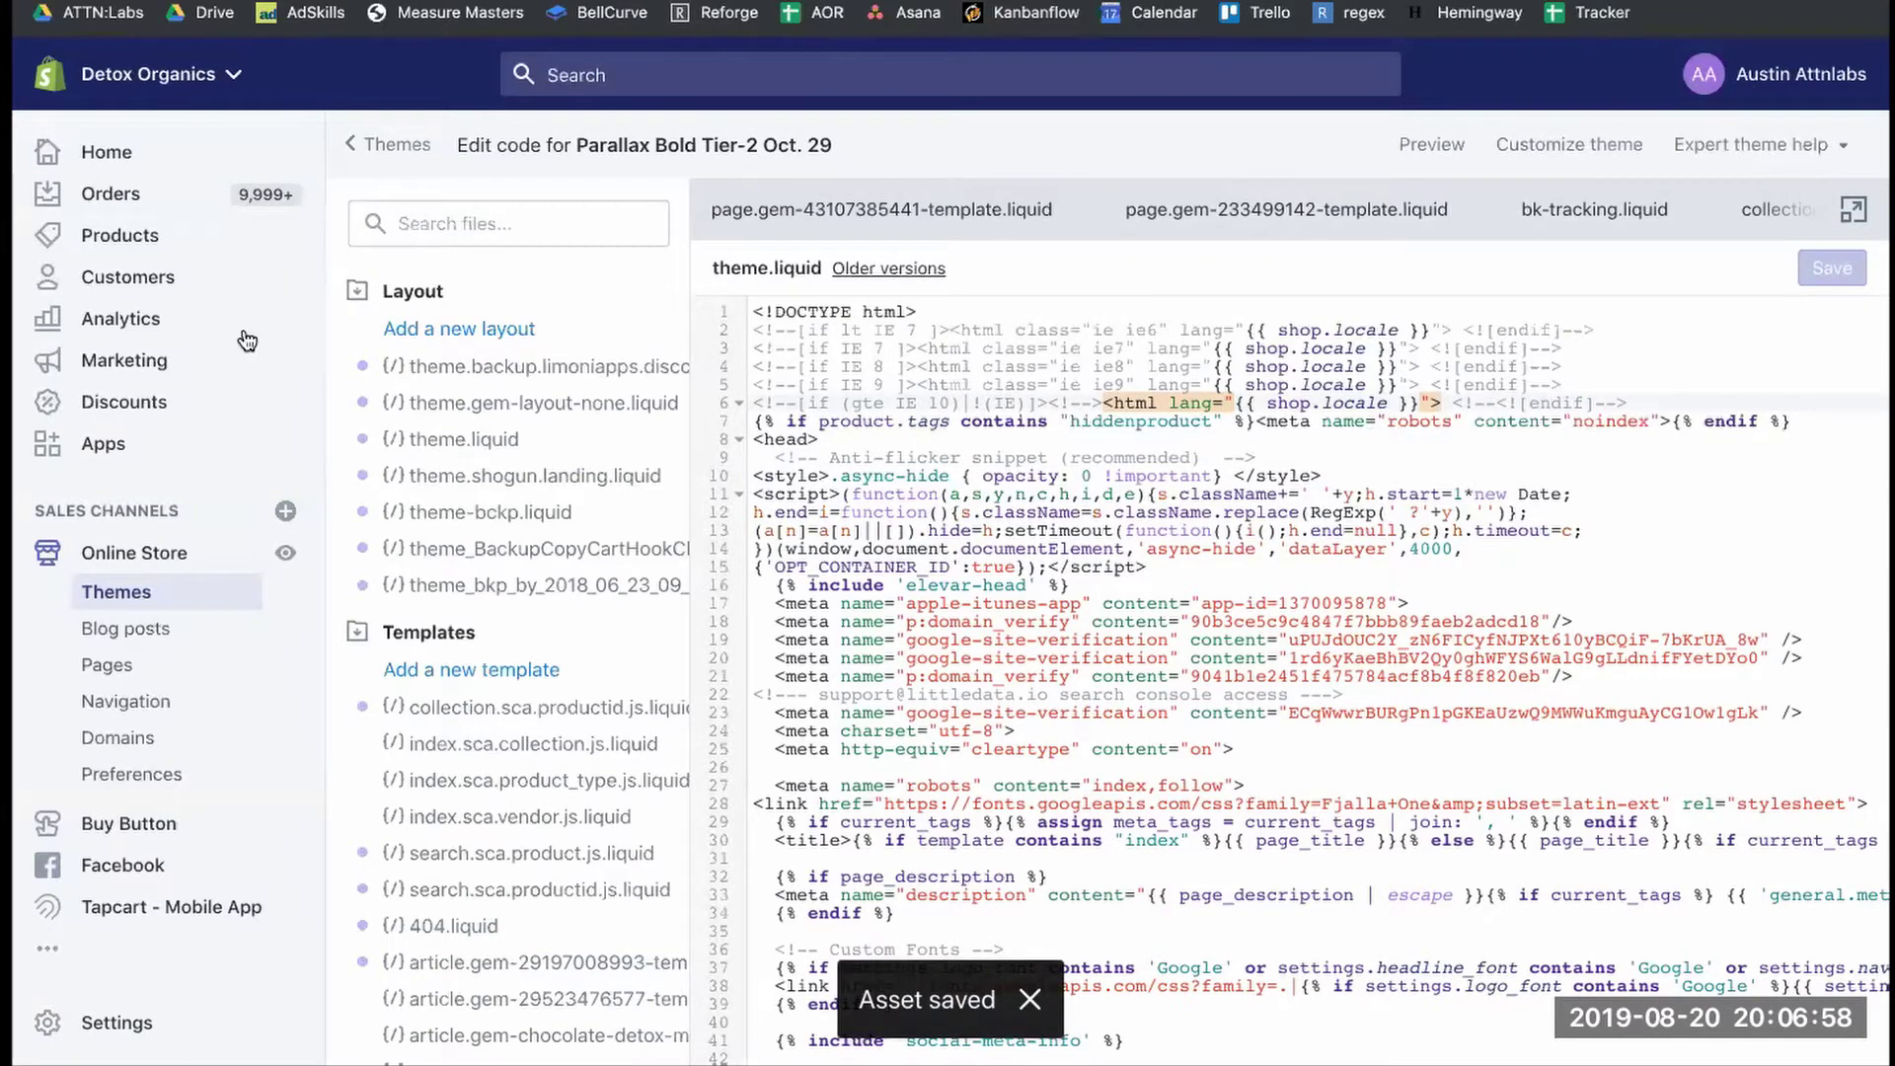
{"action": "left_click", "coordinate": [109, 153]}
Switch to Google Tag Manager and publish the workspace changes with "Google Optimize" as both version name and version description.
{"action": "key", "text": "ctrl+Tab"}
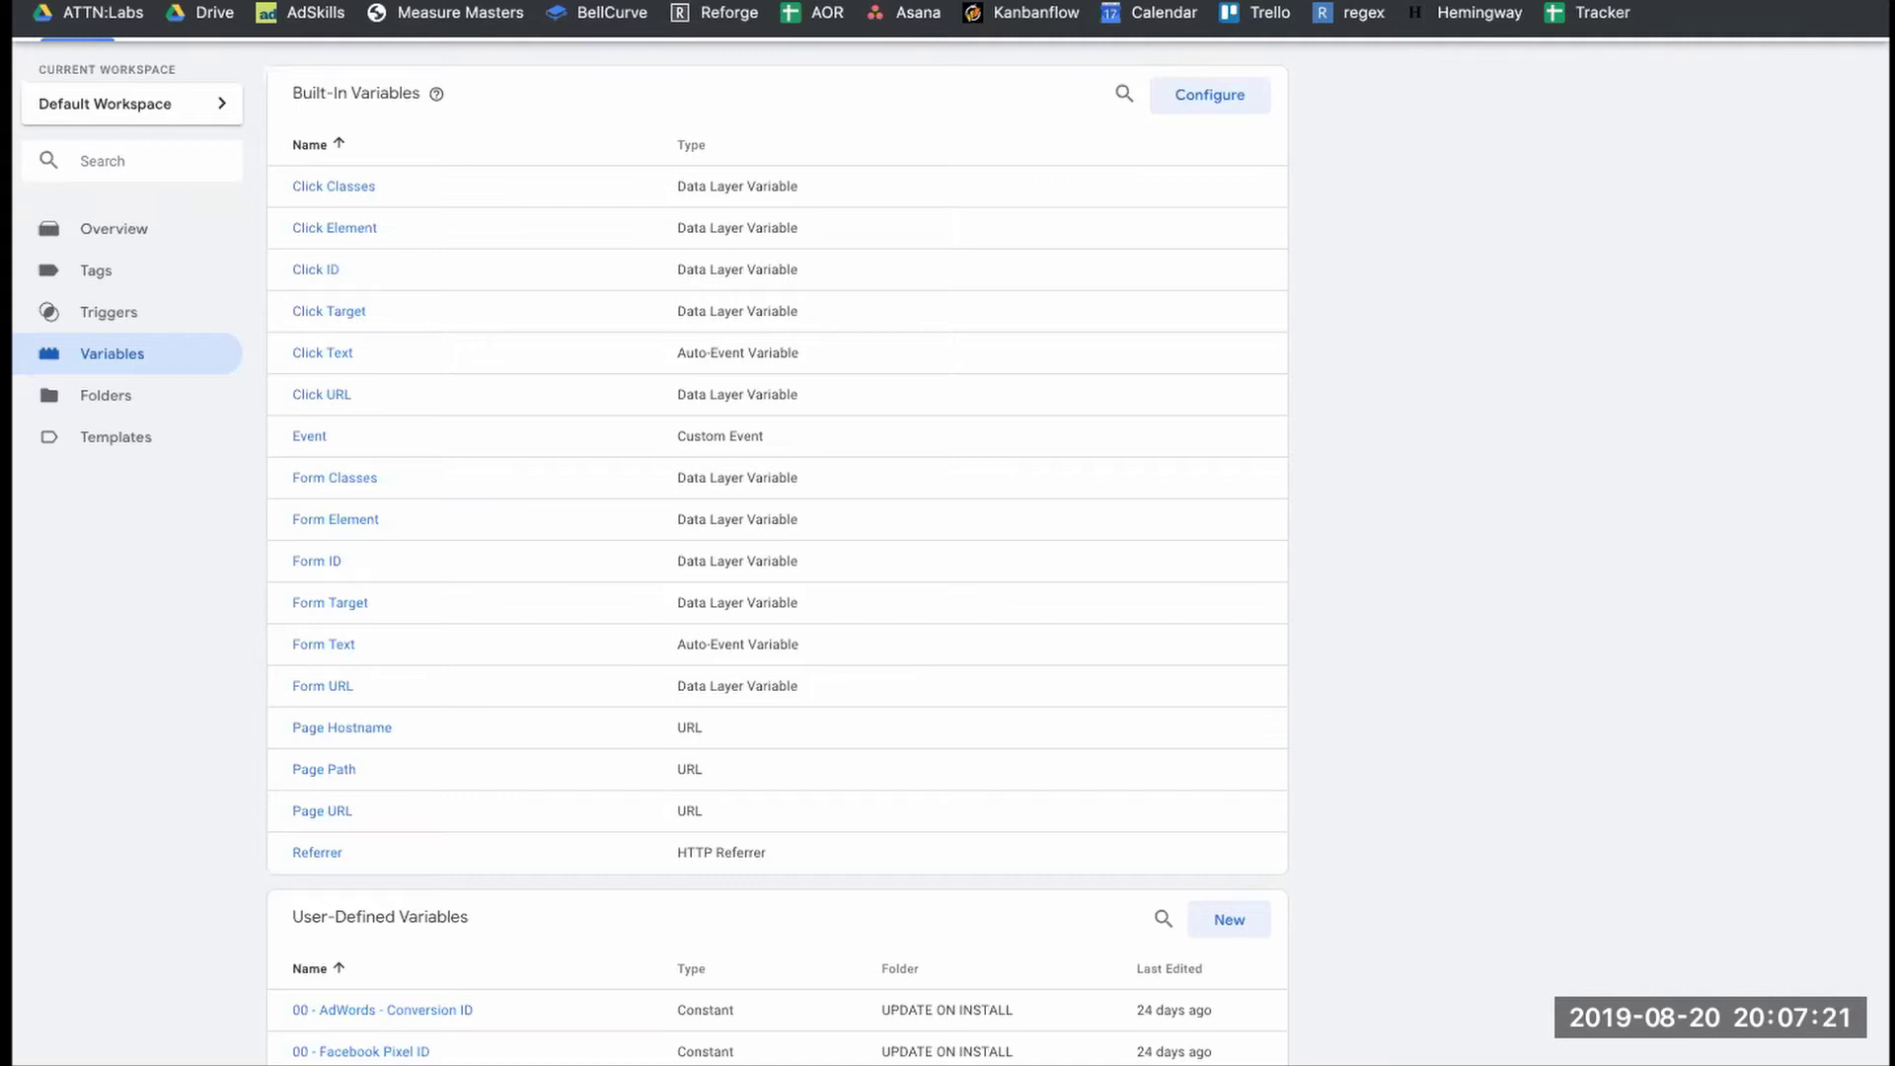
{"action": "scroll", "coordinate": [821, 225], "scroll_direction": "up", "scroll_amount": 2}
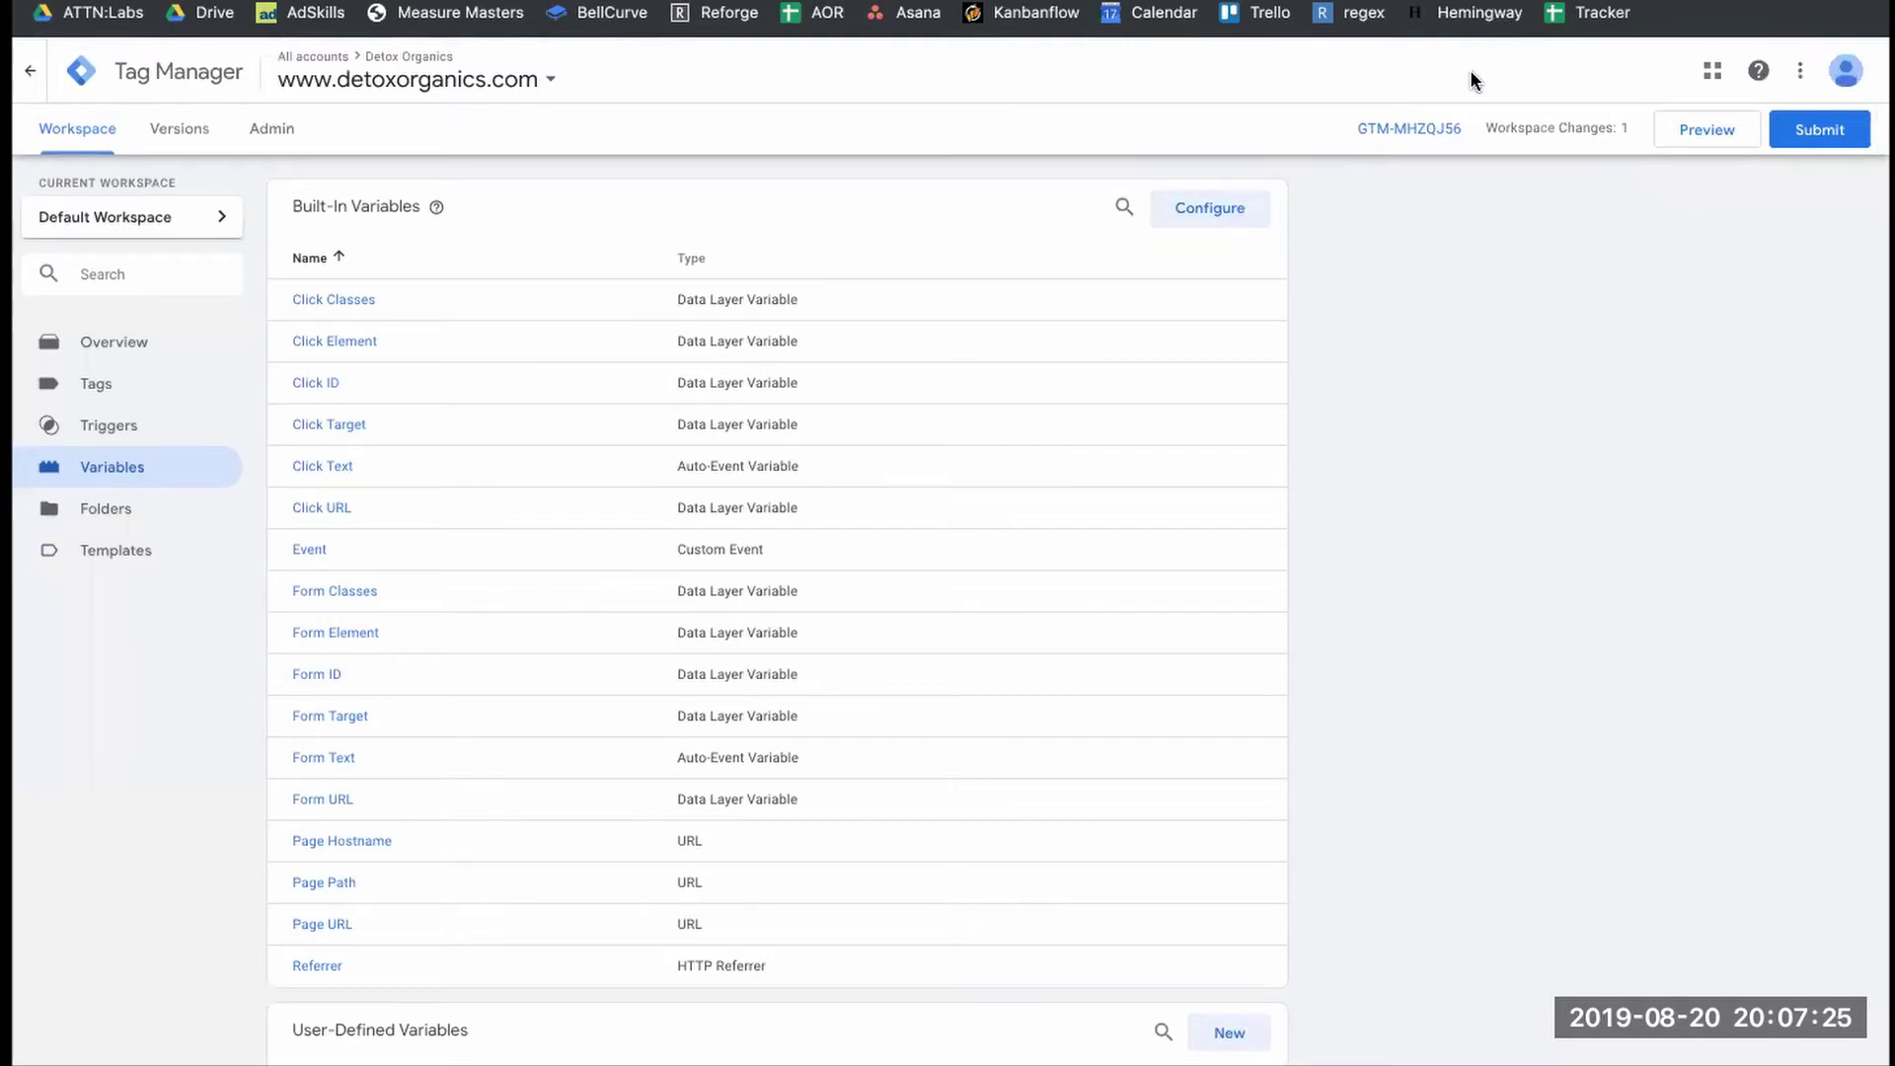
{"action": "left_click", "coordinate": [1832, 129]}
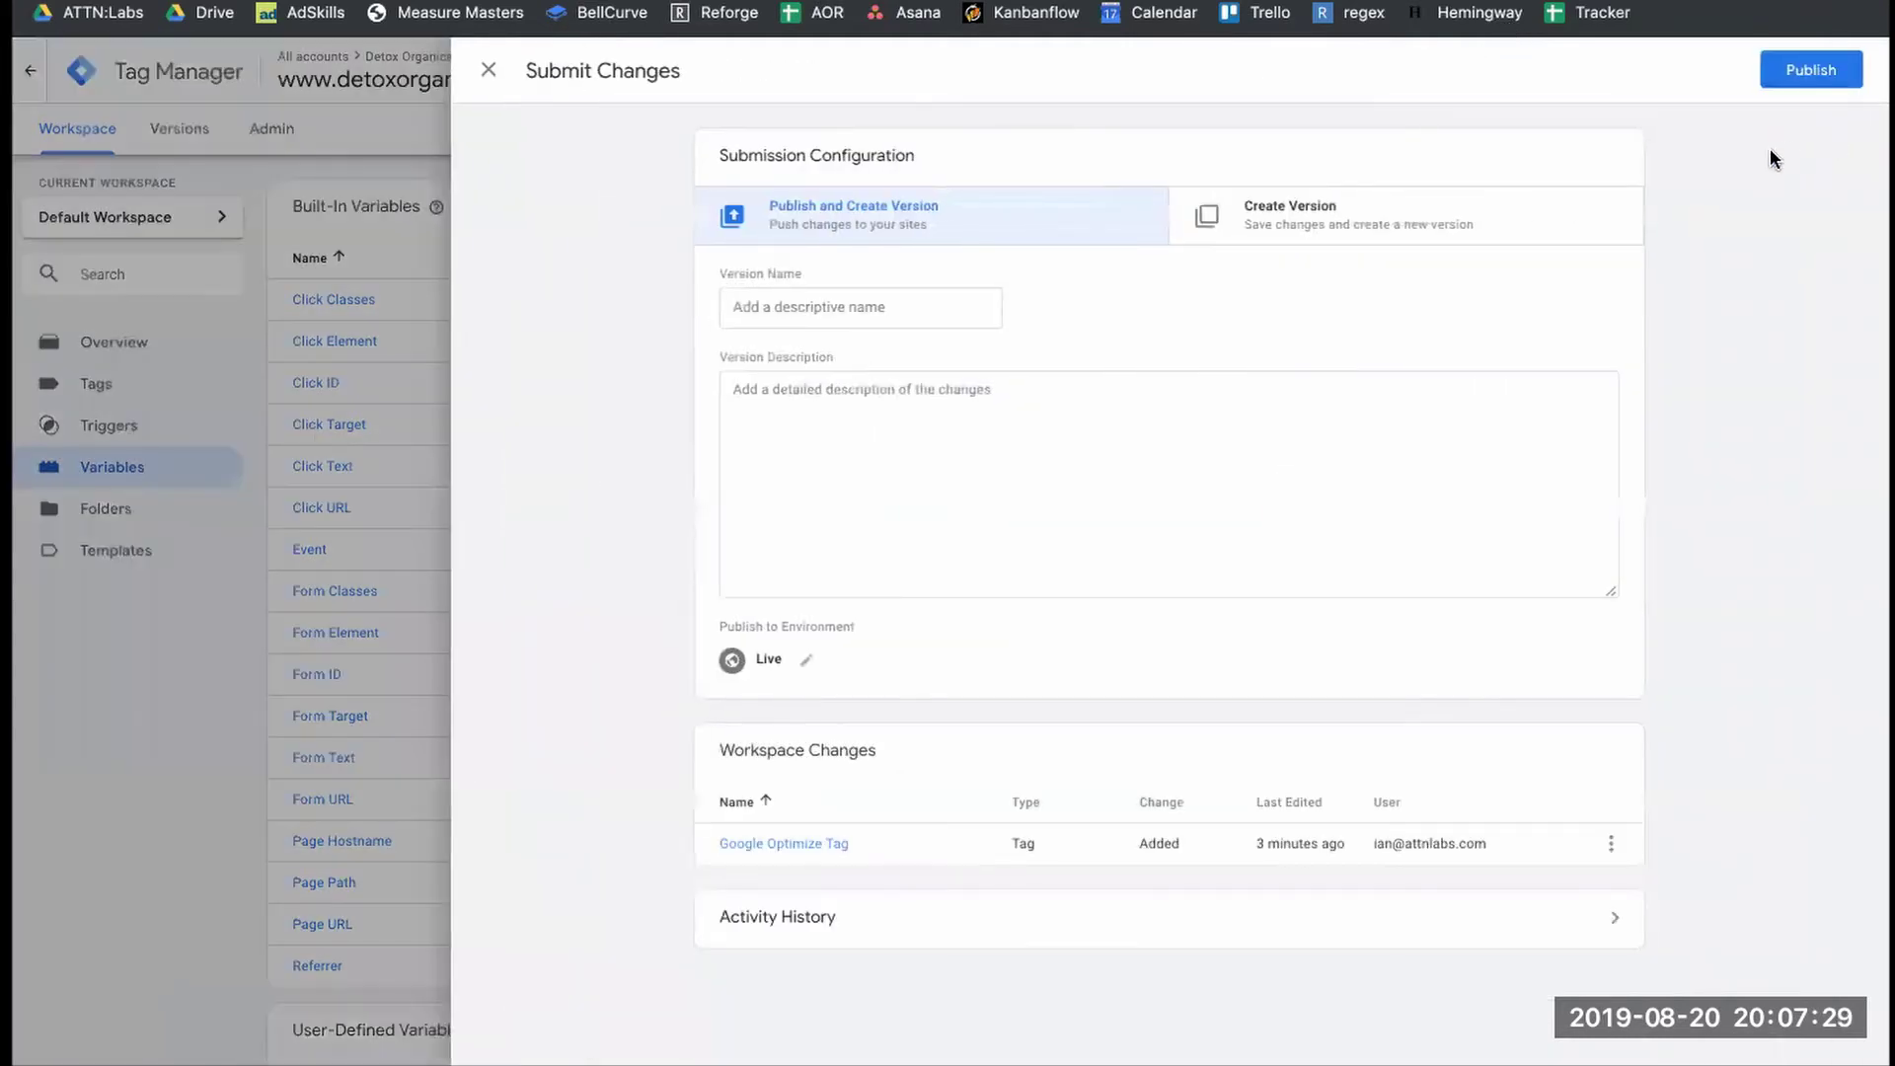
{"action": "left_click", "coordinate": [797, 297]}
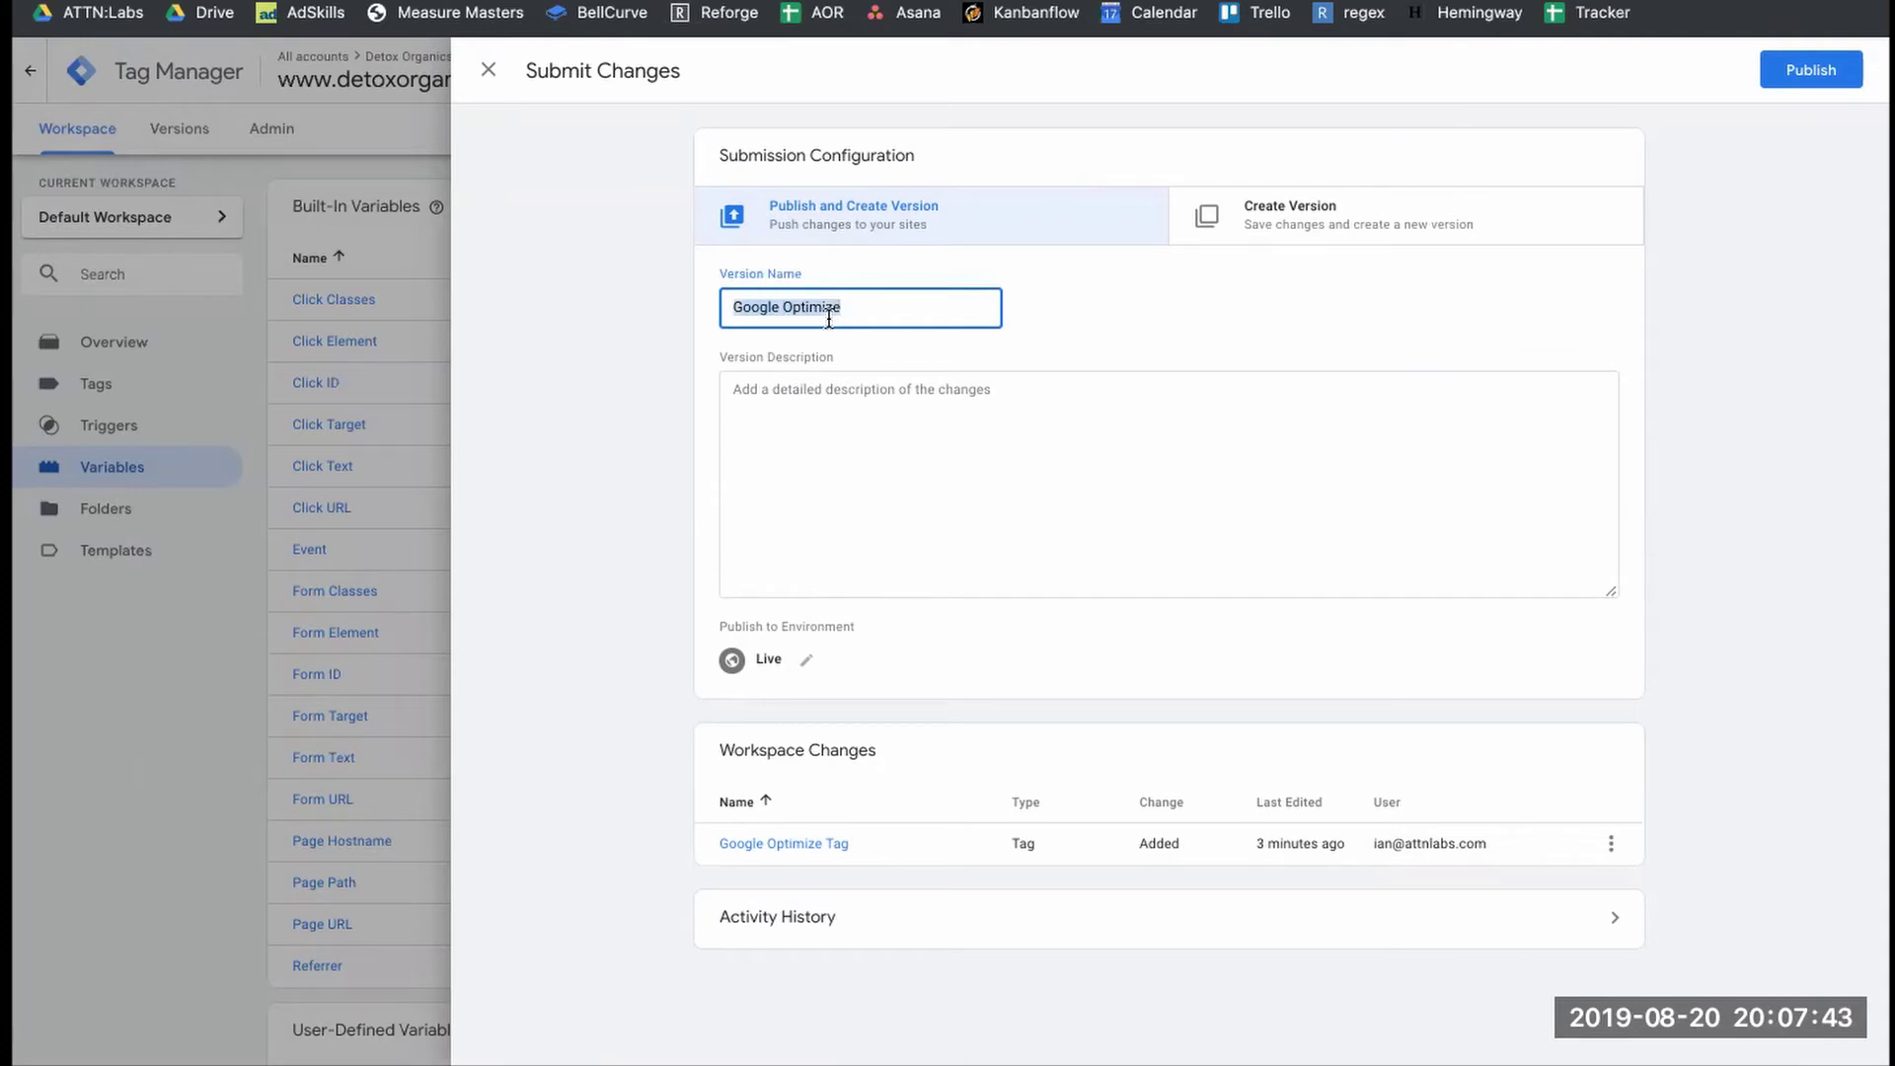
{"action": "left_click", "coordinate": [847, 461]}
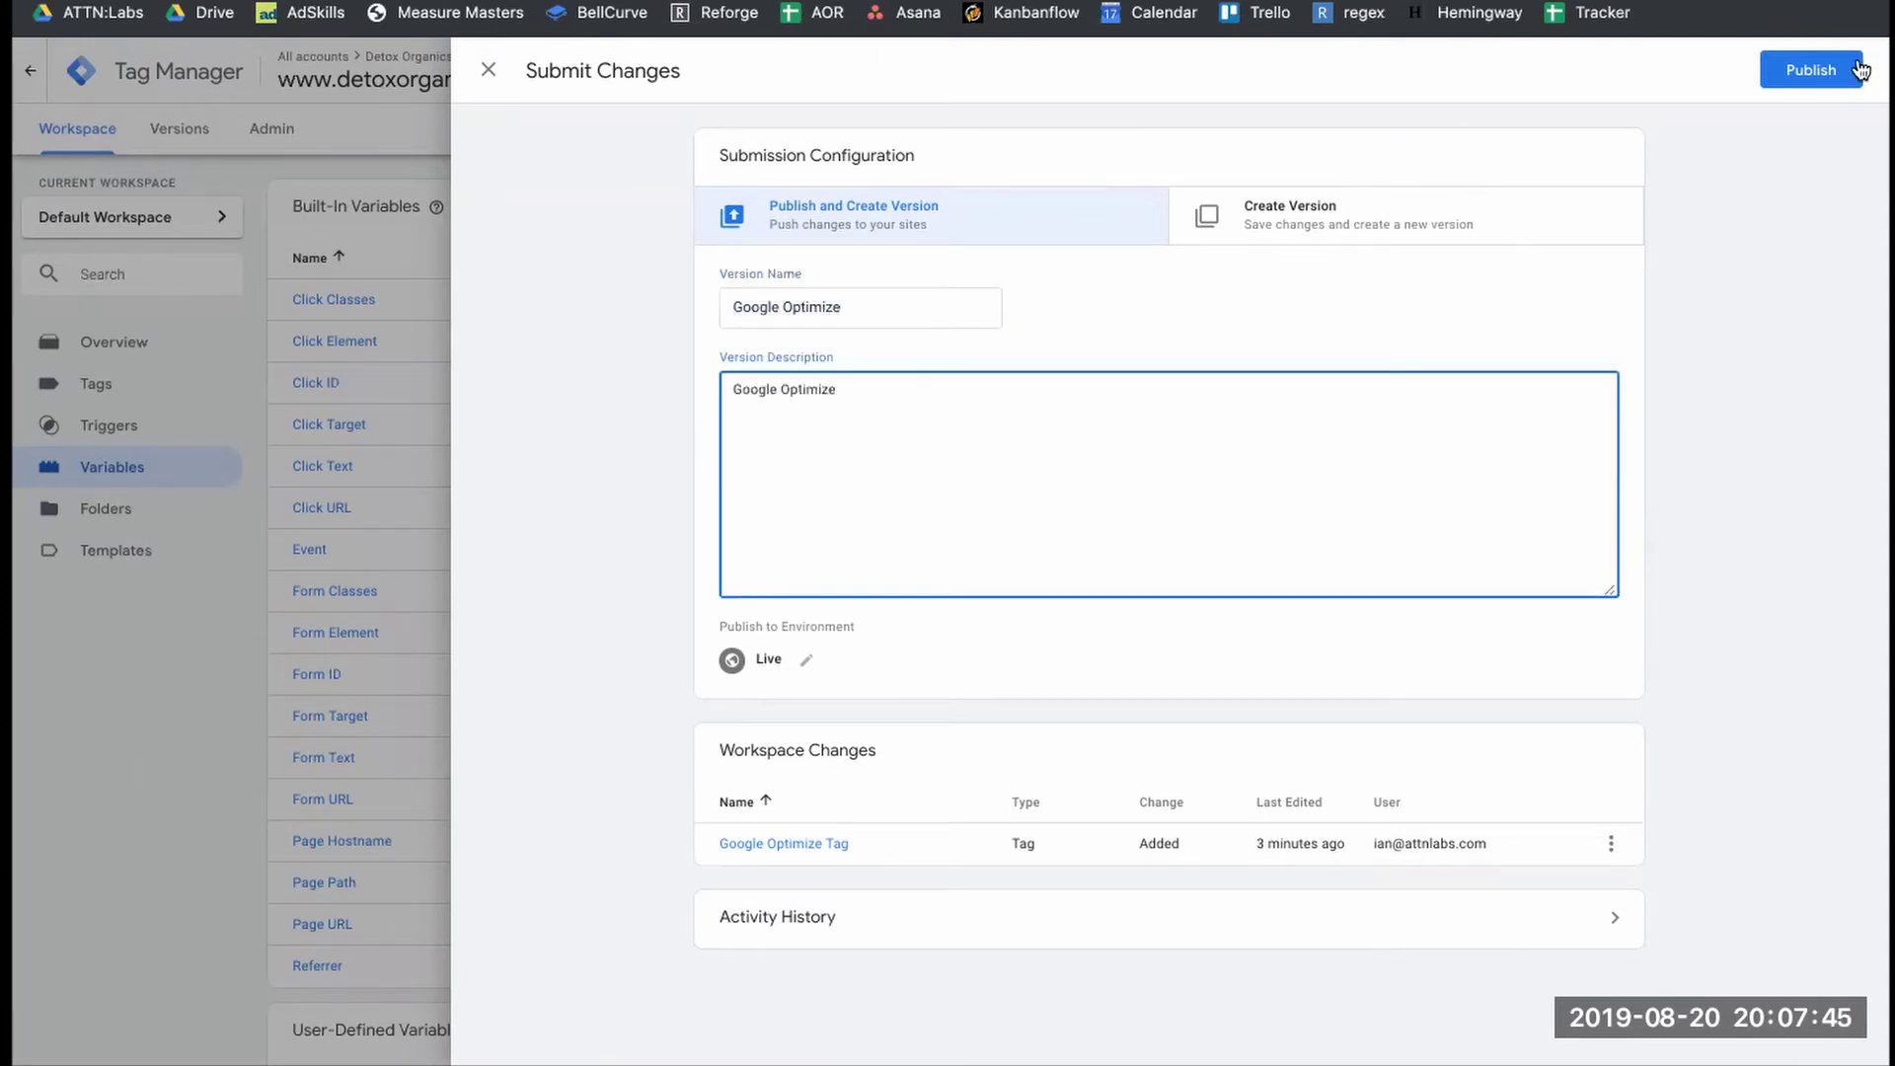
{"action": "left_click", "coordinate": [1805, 70]}
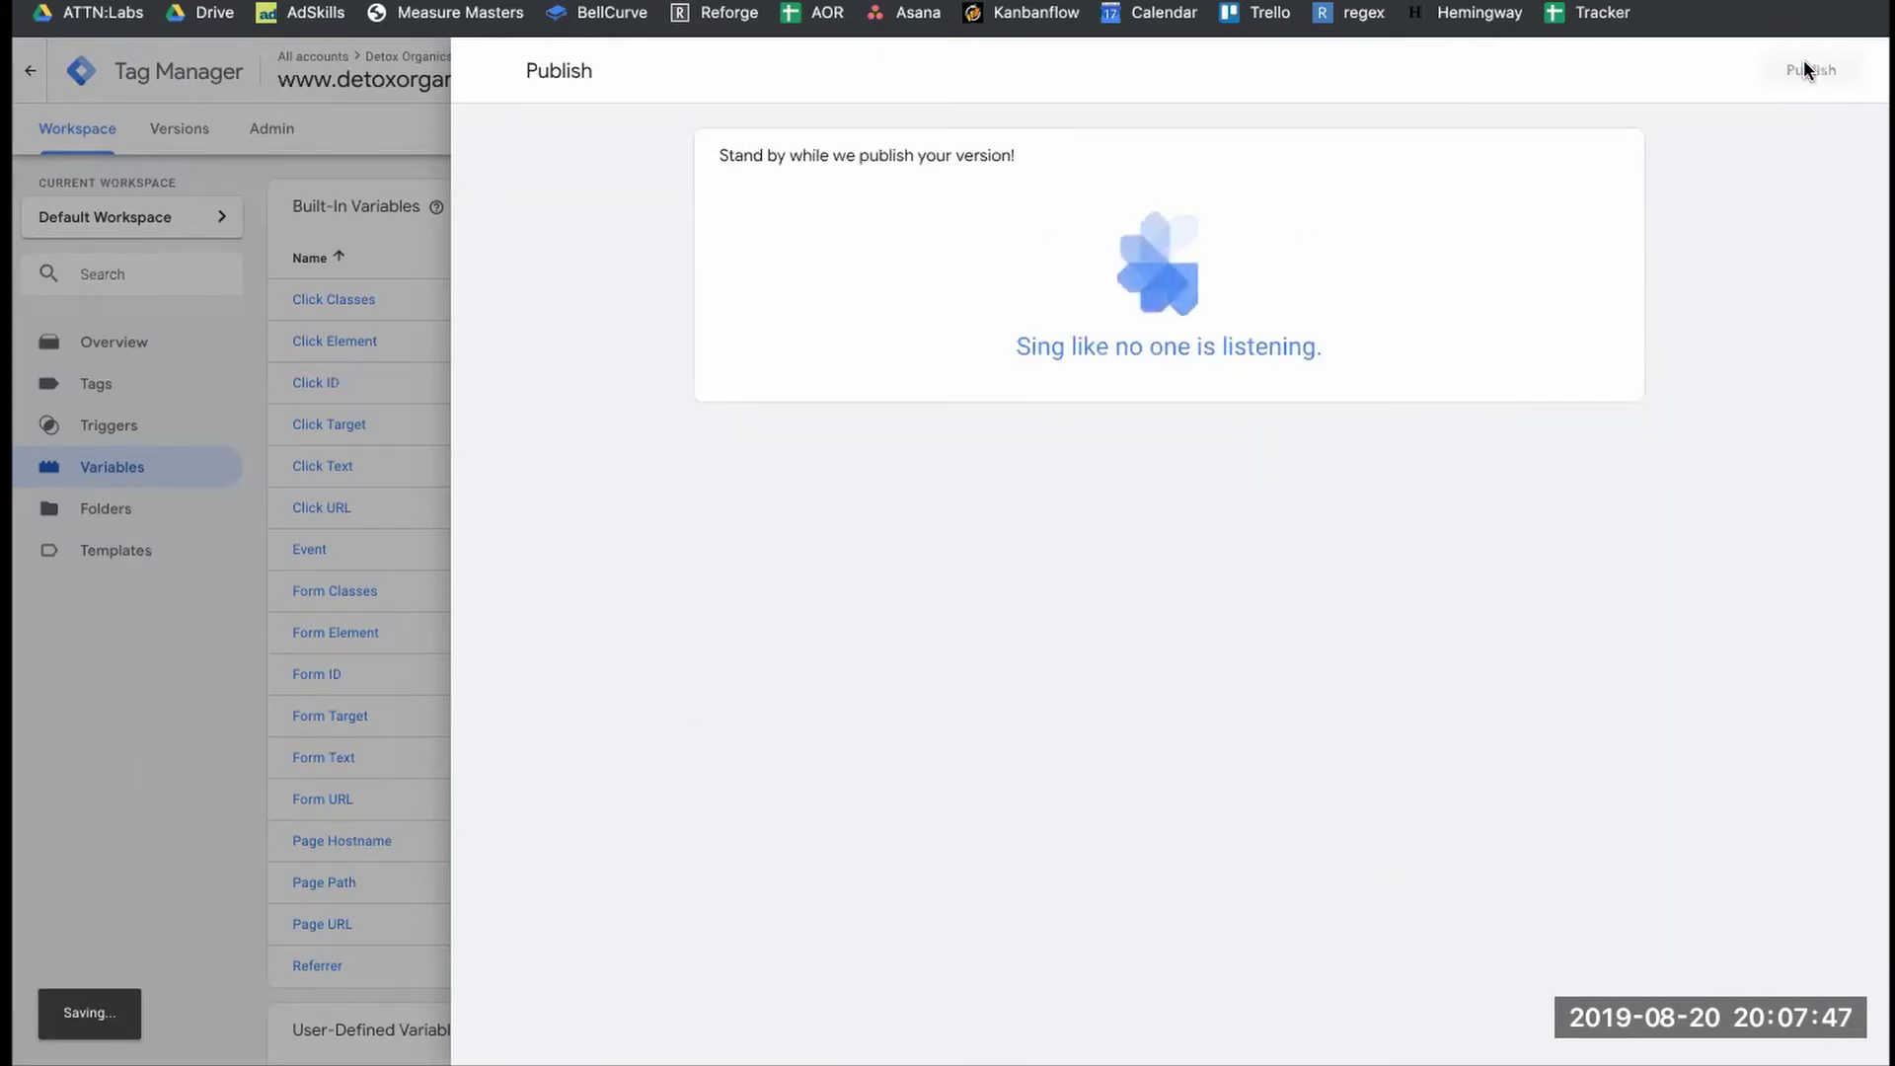